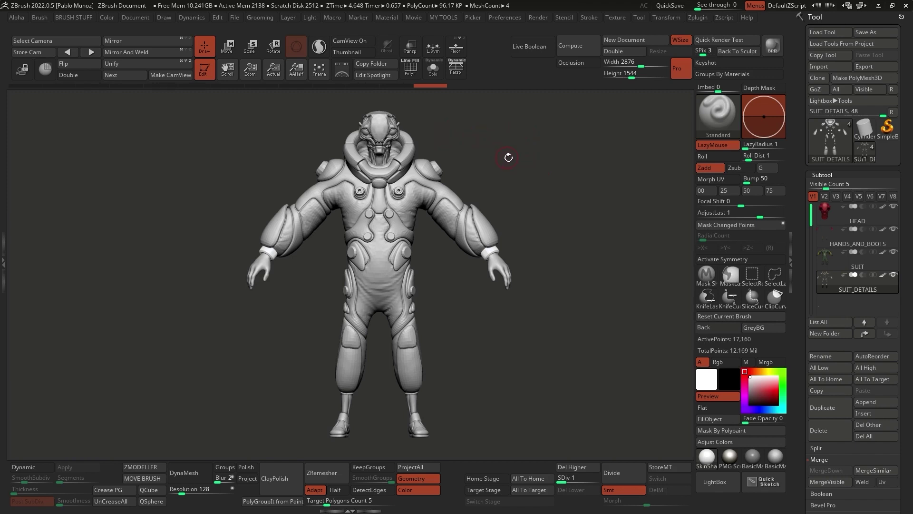
# Step: Select the SUIT subtool and examine its polygroups and wireframe with the polyframe display temporarily turned on
pyautogui.moveTo(528, 155); pyautogui.dragTo(585, 178)
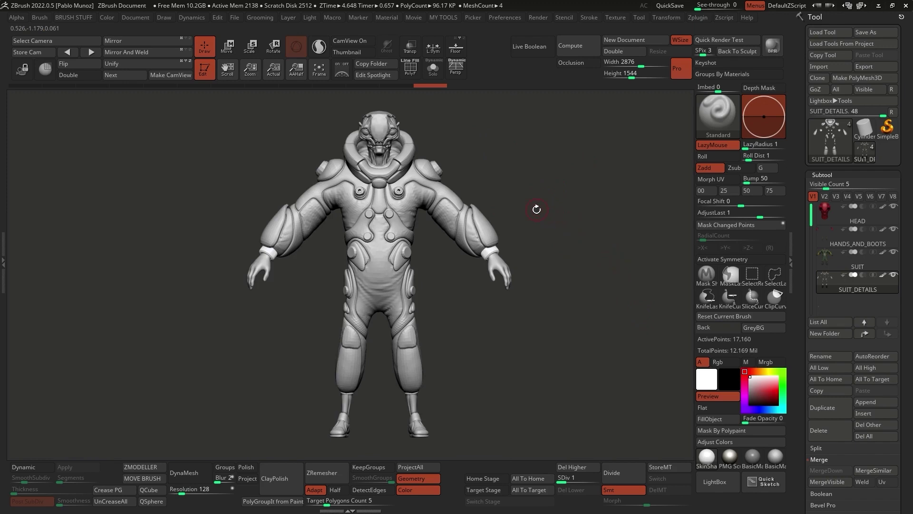
pyautogui.moveTo(408, 193)
pyautogui.keyDown('ctrl'); pyautogui.mouseDown(button='right')
pyautogui.moveTo(408, 213)
pyautogui.moveTo(415, 206)
pyautogui.mouseUp(button='right'); pyautogui.keyUp('ctrl')
pyautogui.keyDown('alt'); pyautogui.click(414, 207); pyautogui.keyUp('alt')
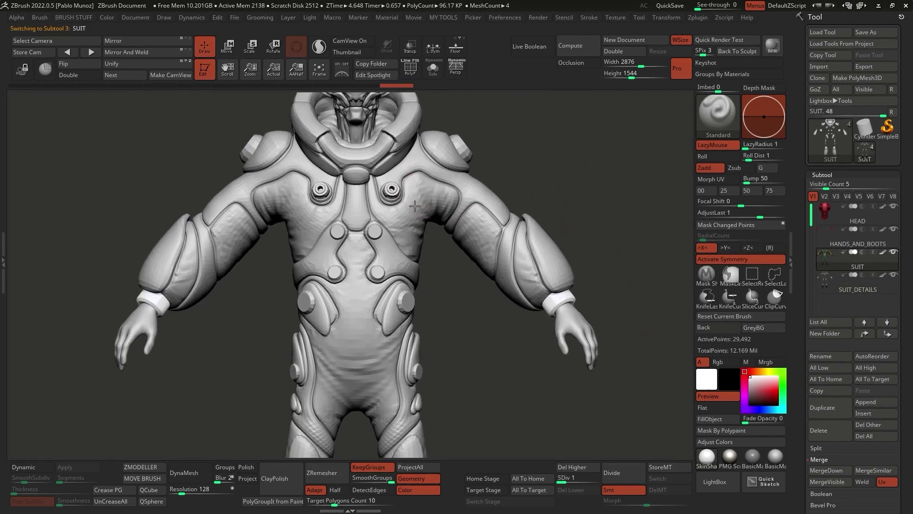
pyautogui.hotkey('shift', 'f')
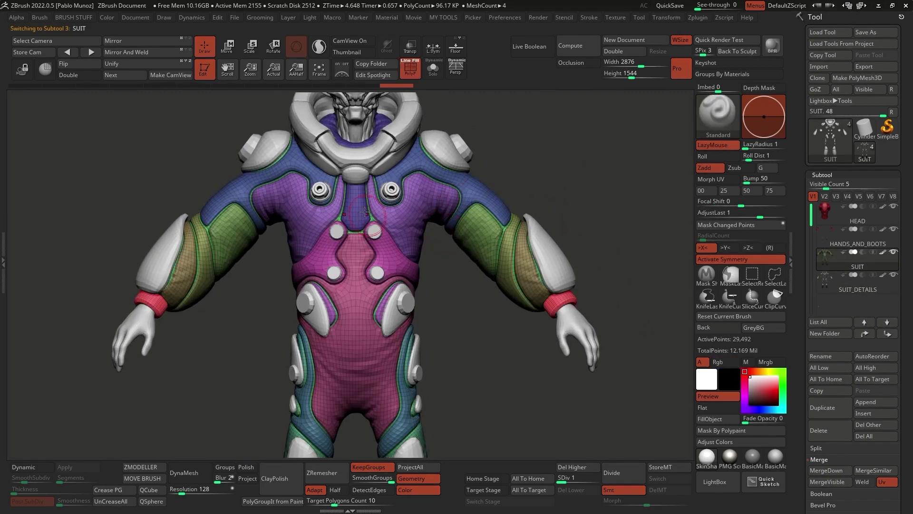
pyautogui.scroll(-4, 365, 211)
pyautogui.hotkey('shift', 'f')
pyautogui.keyDown('alt'); pyautogui.moveTo(469, 295); pyautogui.dragTo(480, 266, button='right'); pyautogui.keyUp('alt')
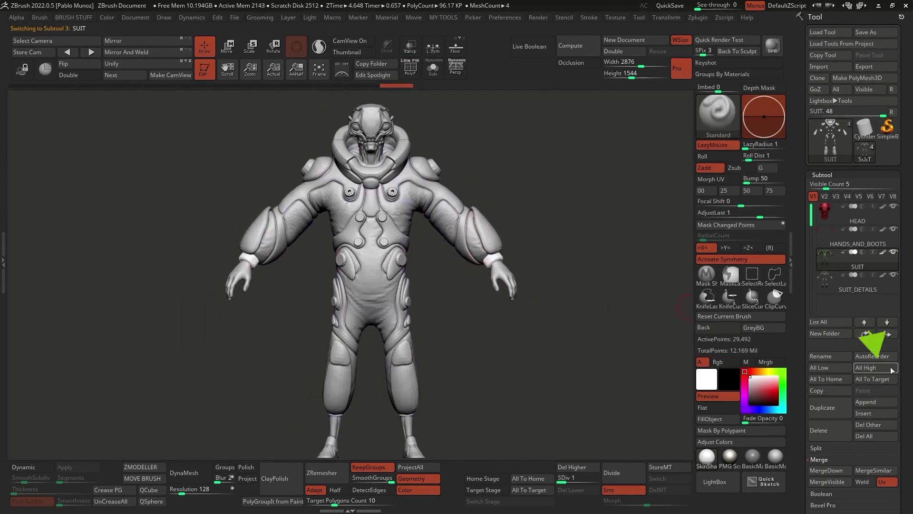
# Step: Switch all subtools to their highest subdivision level and inspect the sculpted detail on the character
pyautogui.click(876, 368)
pyautogui.keyDown('ctrl'); pyautogui.moveTo(389, 213); pyautogui.dragTo(447, 211, button='right'); pyautogui.keyUp('ctrl')
pyautogui.keyDown('alt'); pyautogui.moveTo(380, 160); pyautogui.dragTo(432, 249, button='right'); pyautogui.keyUp('alt')
pyautogui.moveTo(378, 152); pyautogui.dragTo(309, 98, button='right')
pyautogui.keyDown('ctrl'); pyautogui.moveTo(482, 311); pyautogui.dragTo(440, 172, button='right'); pyautogui.keyUp('ctrl')
pyautogui.keyDown('shift'); pyautogui.moveTo(430, 264); pyautogui.dragTo(462, 288, button='right'); pyautogui.keyUp('shift')
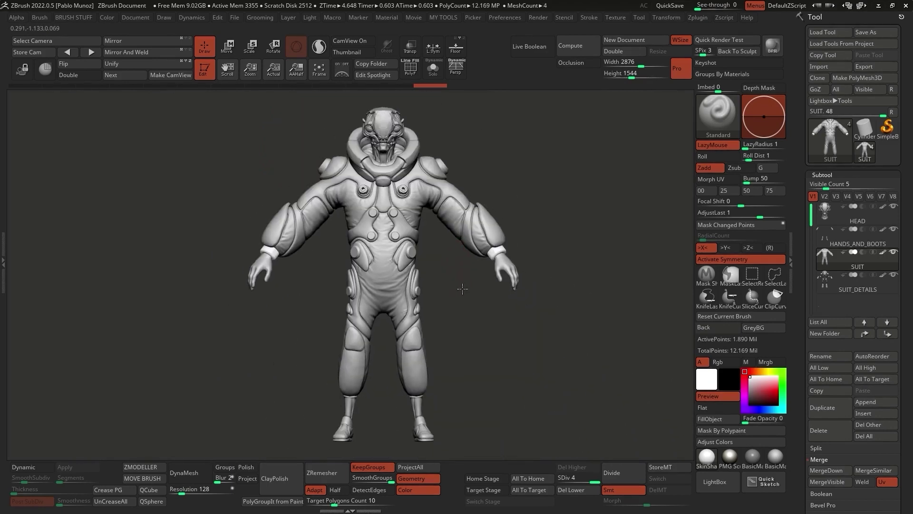
pyautogui.keyDown('alt'); pyautogui.moveTo(444, 223); pyautogui.dragTo(439, 223, button='right'); pyautogui.keyUp('alt')
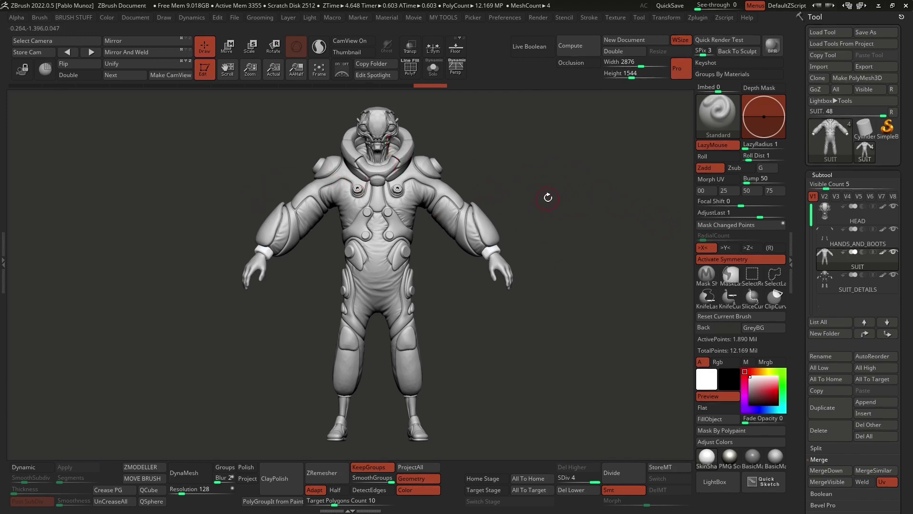
# Step: Isolate the HEAD, HANDS_AND_BOOTS, SUIT and SUIT_DETAILS subtools in turn to review each, and show the whole character again
pyautogui.click(850, 222)
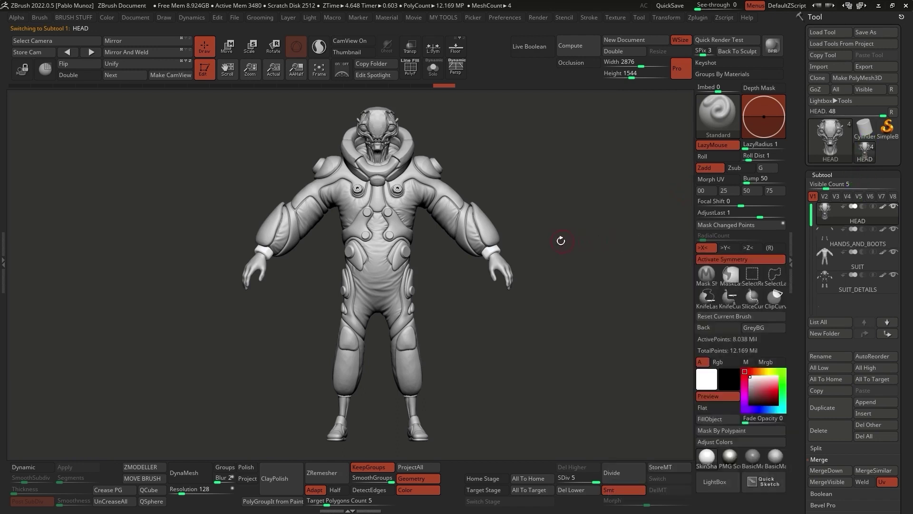
pyautogui.hotkey('shift', 's')
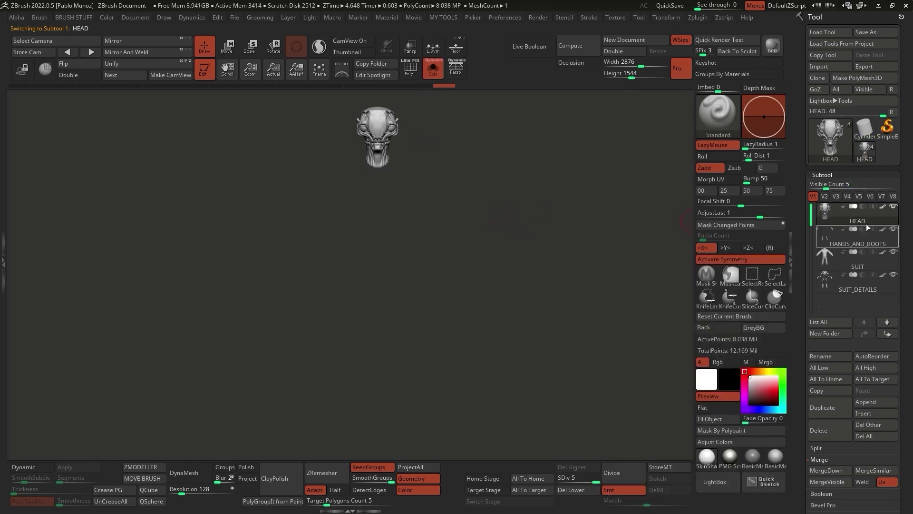
pyautogui.click(852, 241)
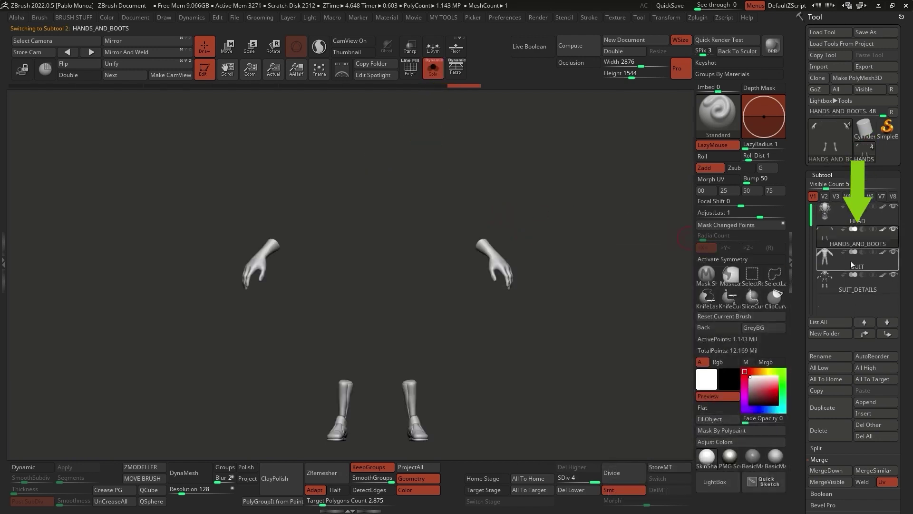
pyautogui.click(837, 264)
pyautogui.click(856, 287)
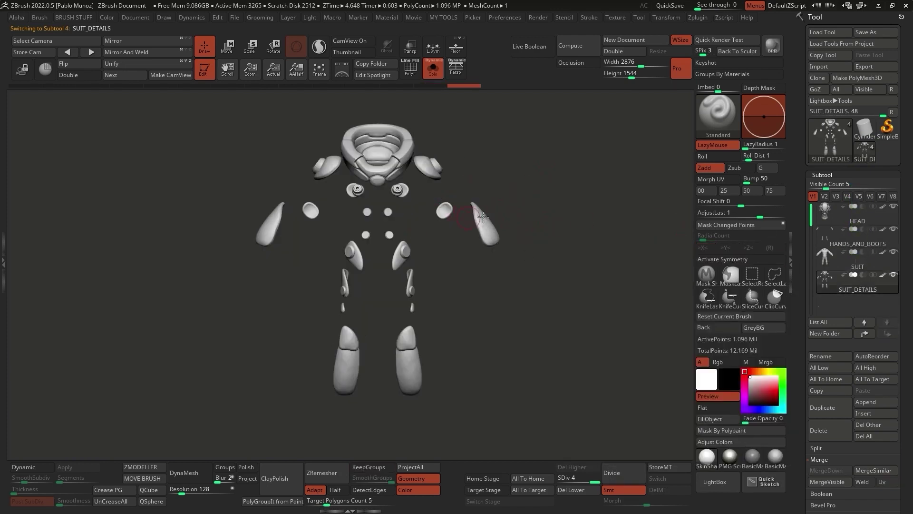
pyautogui.click(862, 267)
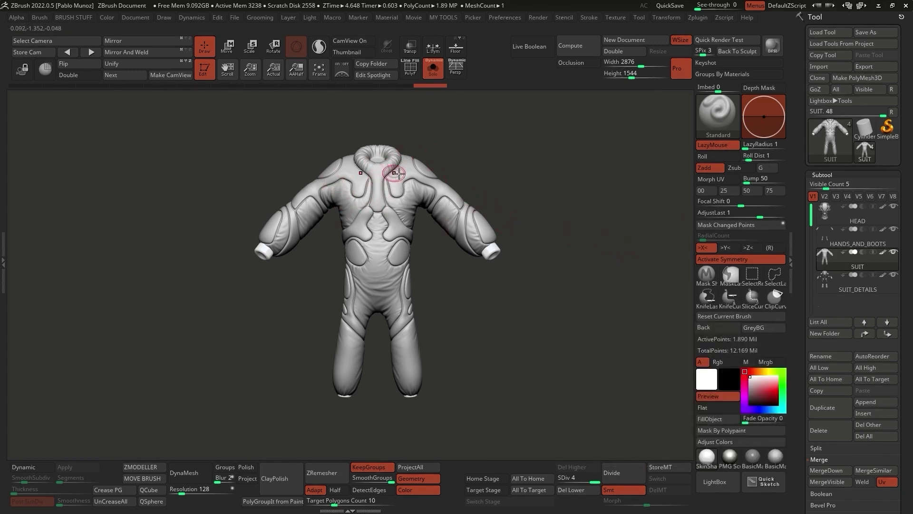
pyautogui.click(845, 285)
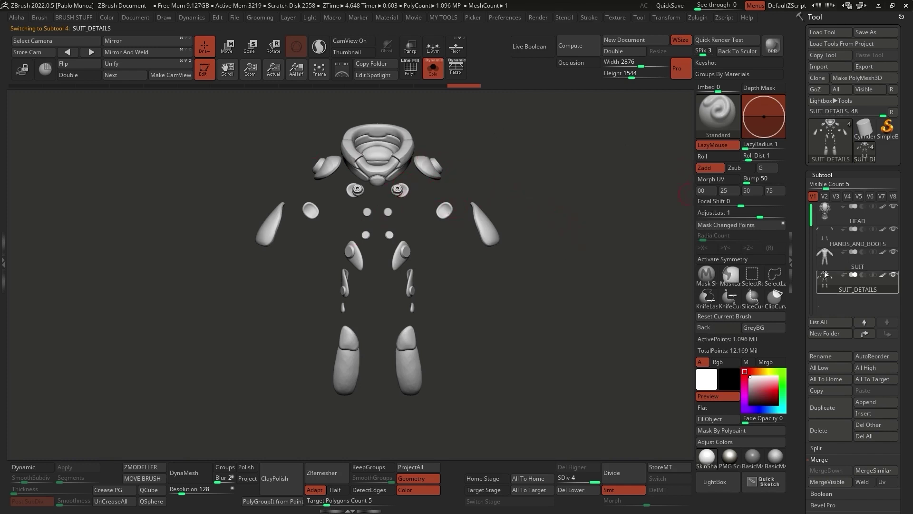
pyautogui.hotkey('shift', 's')
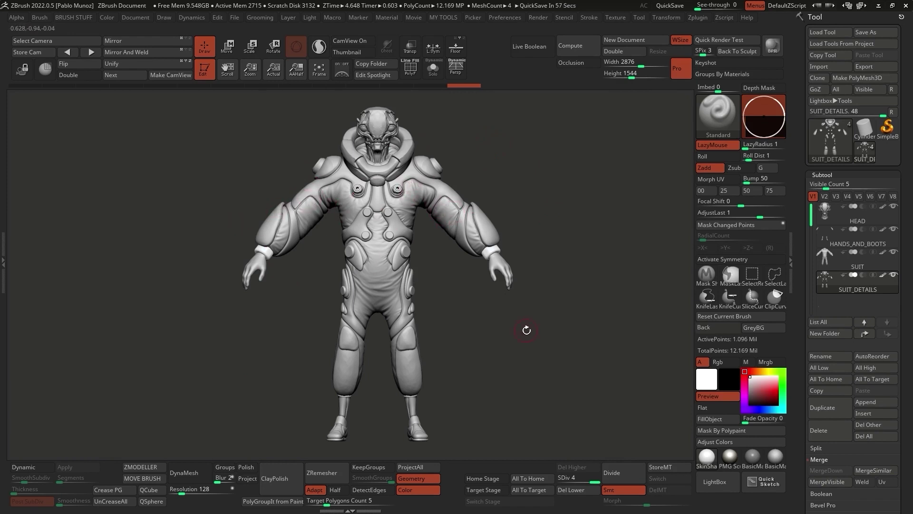
# Step: Turn on the texture map of the HEAD subtool and inspect the textured head from several sides
pyautogui.keyDown('alt'); pyautogui.moveTo(586, 206); pyautogui.dragTo(538, 202); pyautogui.keyUp('alt')
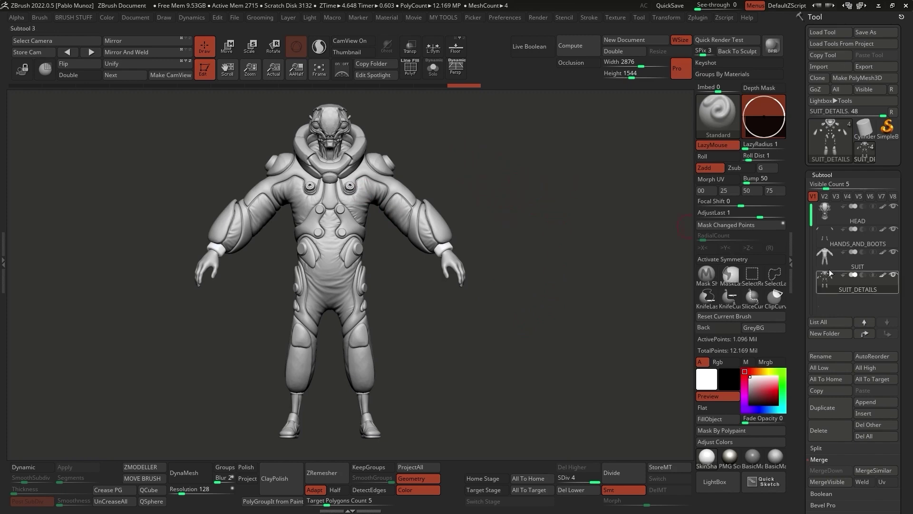
pyautogui.click(856, 216)
pyautogui.moveTo(807, 245); pyautogui.dragTo(798, 135)
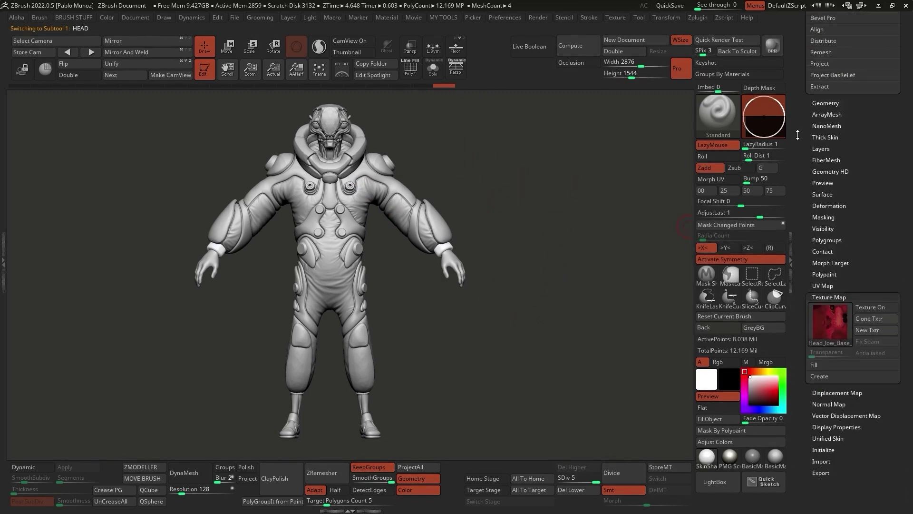
pyautogui.click(873, 308)
pyautogui.keyDown('ctrl'); pyautogui.moveTo(325, 122); pyautogui.dragTo(410, 324, button='right'); pyautogui.keyUp('ctrl')
pyautogui.moveTo(517, 185); pyautogui.dragTo(478, 189)
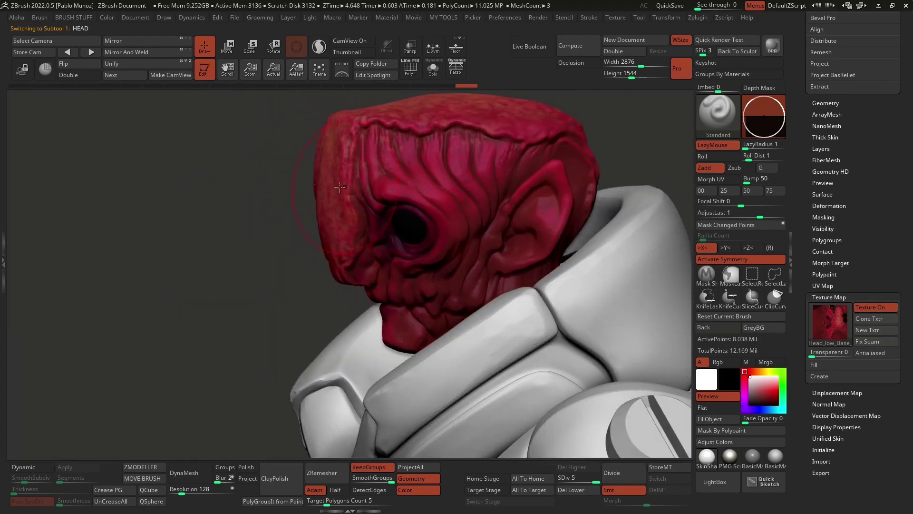
pyautogui.moveTo(168, 235); pyautogui.dragTo(244, 230)
pyautogui.keyDown('ctrl'); pyautogui.moveTo(566, 261); pyautogui.dragTo(568, 219, button='right'); pyautogui.keyUp('ctrl')
pyautogui.moveTo(569, 218); pyautogui.dragTo(530, 222)
pyautogui.moveTo(530, 222); pyautogui.dragTo(563, 234, button='right')
pyautogui.scroll(-5, 563, 235)
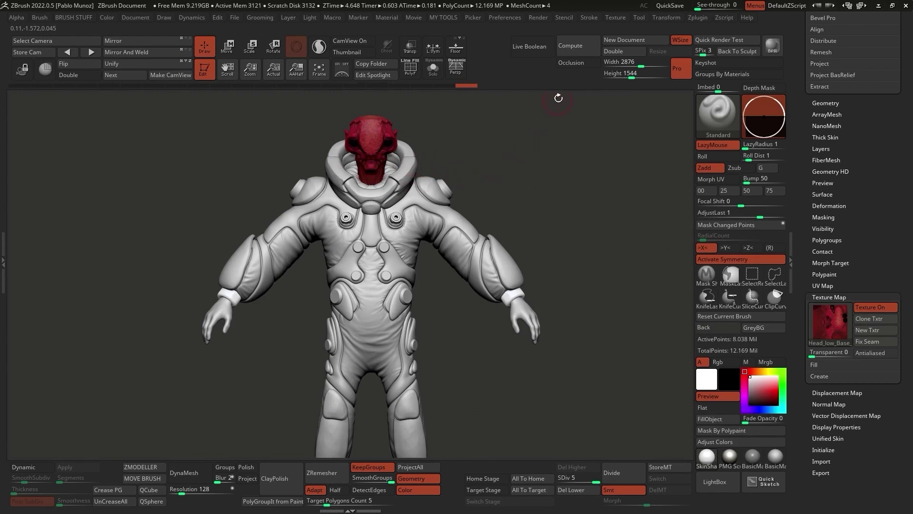
pyautogui.click(615, 17)
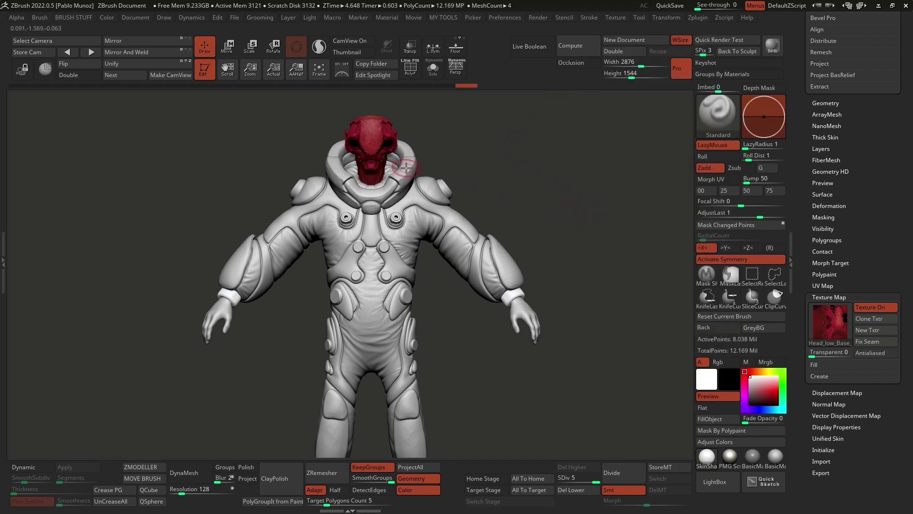
# Step: Select the HANDS_AND_BOOTS subtool and turn on its texture map
pyautogui.moveTo(842, 214); pyautogui.dragTo(849, 306)
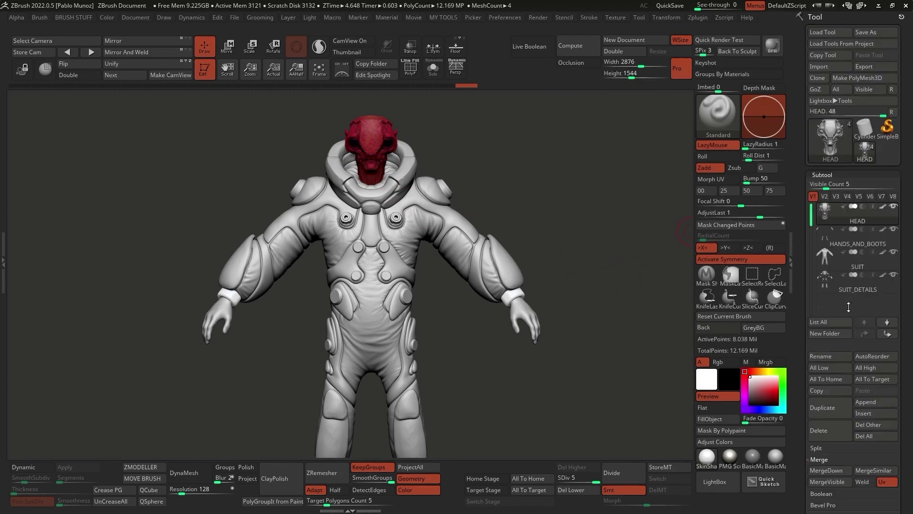
pyautogui.click(858, 244)
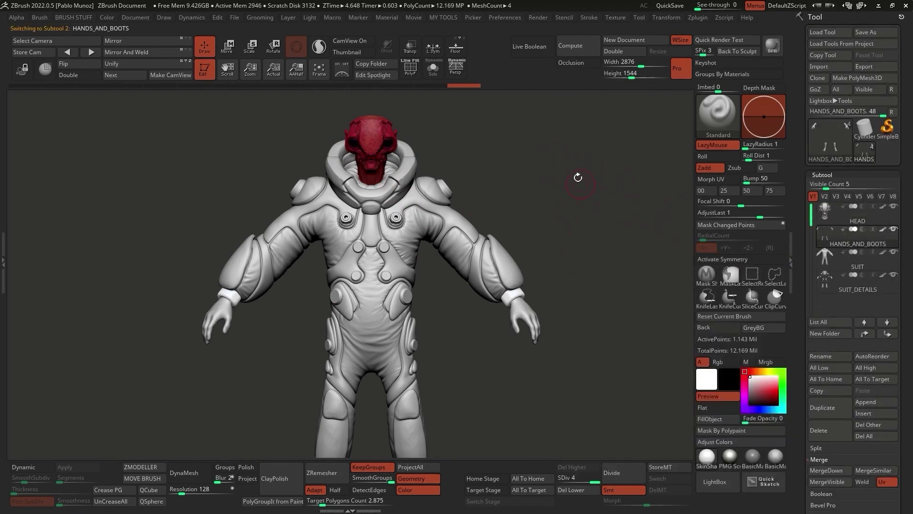
pyautogui.moveTo(578, 177); pyautogui.dragTo(542, 173)
pyautogui.press('2')
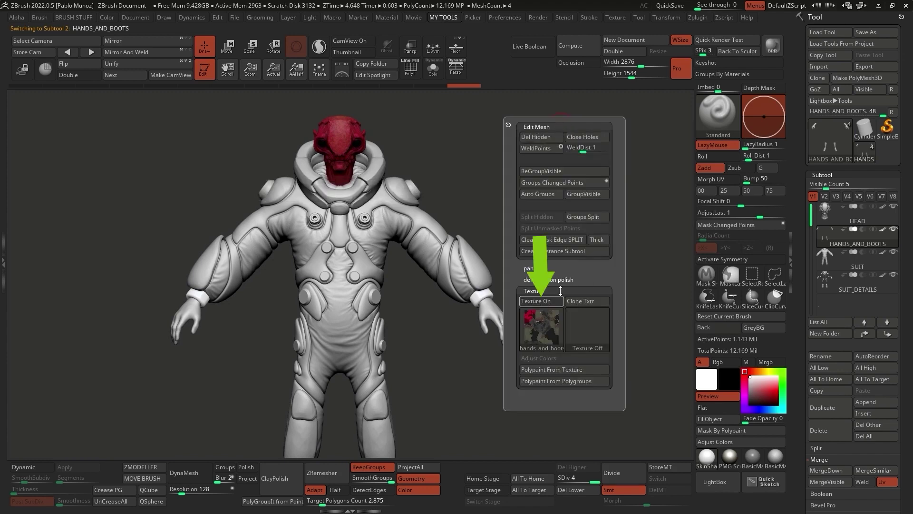
pyautogui.moveTo(795, 326); pyautogui.dragTo(799, 119)
pyautogui.press('t')
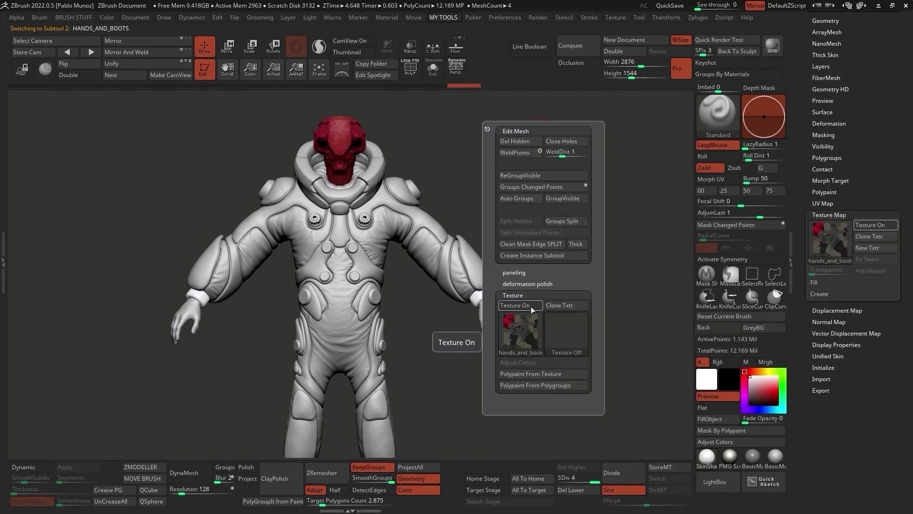
pyautogui.click(531, 306)
# Step: Select the SUIT subtool and turn on its texture map
pyautogui.keyDown('alt'); pyautogui.click(409, 241); pyautogui.keyUp('alt')
pyautogui.press('t')
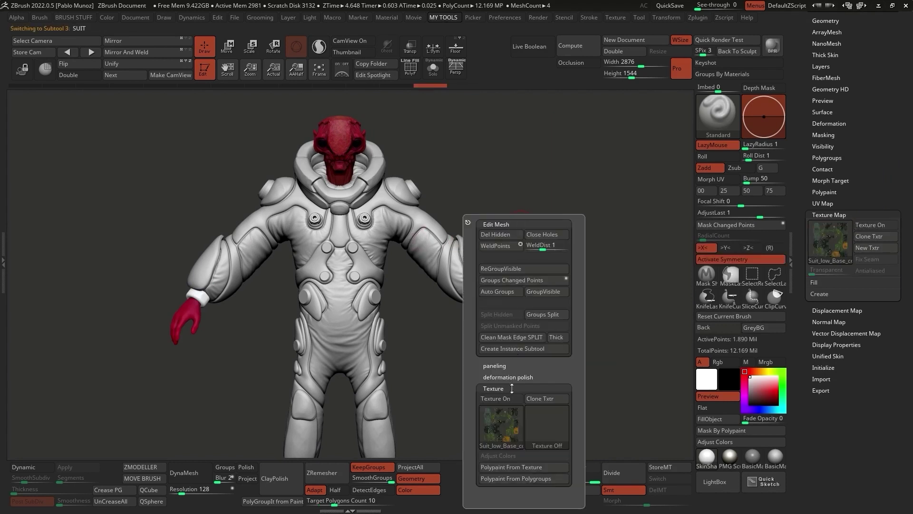
pyautogui.click(530, 305)
# Step: Select the SUIT_DETAILS subtool, turn on its texture map and inspect the fully textured character
pyautogui.keyDown('alt'); pyautogui.click(381, 170); pyautogui.keyUp('alt')
pyautogui.press('t')
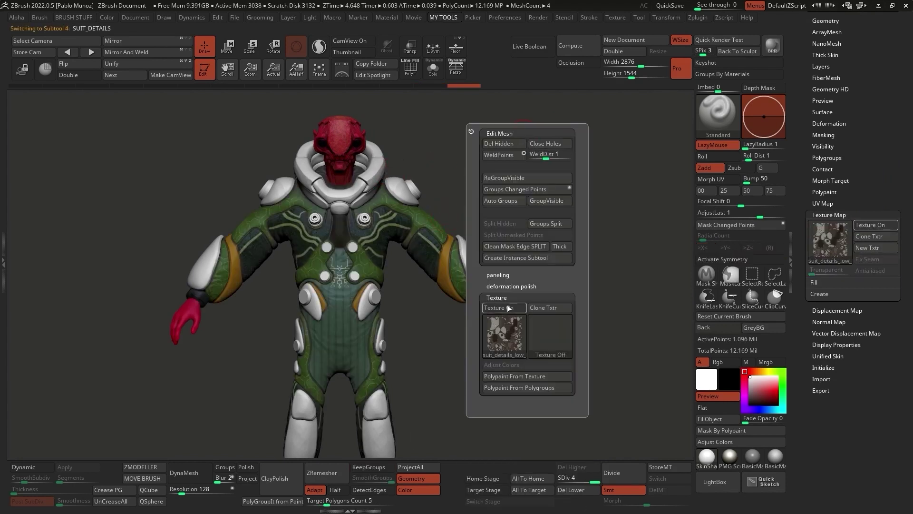
pyautogui.click(529, 306)
pyautogui.moveTo(563, 215); pyautogui.dragTo(533, 165)
pyautogui.keyDown('alt'); pyautogui.moveTo(515, 224); pyautogui.dragTo(520, 226); pyautogui.keyUp('alt')
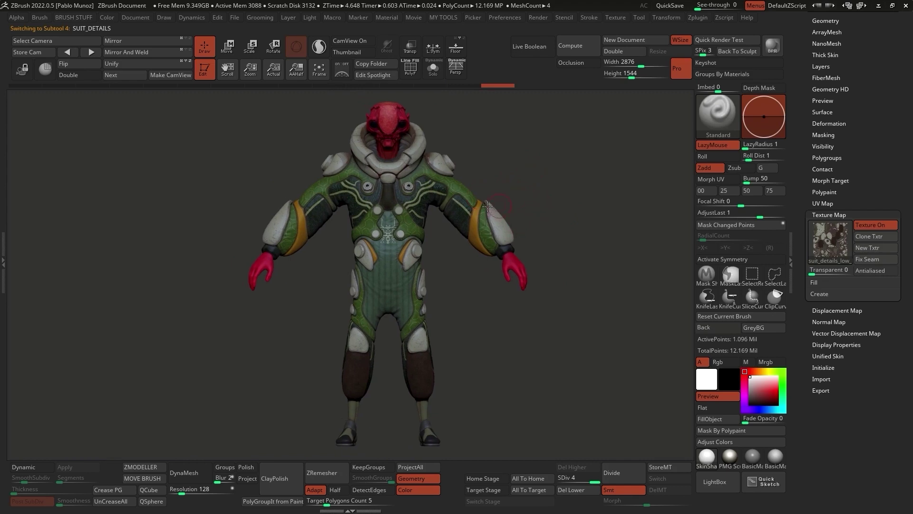
pyautogui.moveTo(449, 185); pyautogui.dragTo(480, 298, button='right')
pyautogui.moveTo(534, 171)
pyautogui.keyDown('ctrl'); pyautogui.mouseDown(button='right')
pyautogui.moveTo(530, 161)
pyautogui.moveTo(537, 163)
pyautogui.mouseUp(button='right'); pyautogui.keyUp('ctrl')
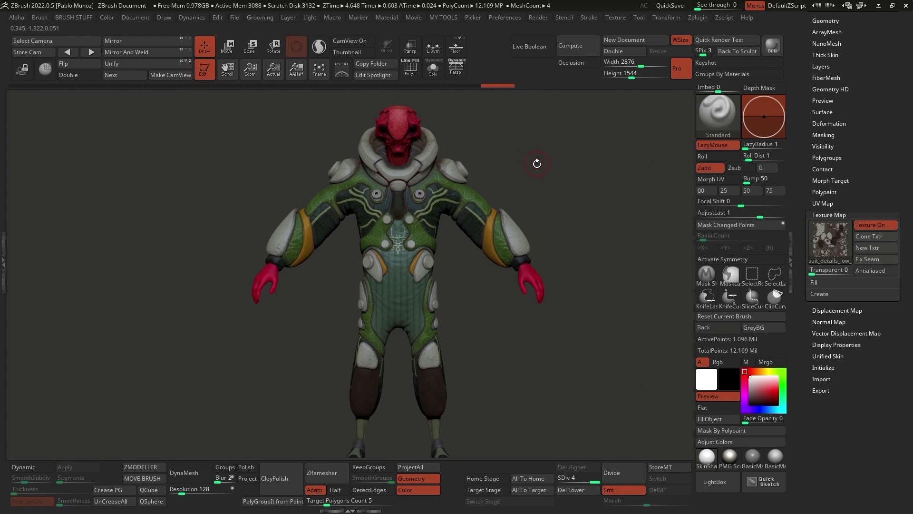
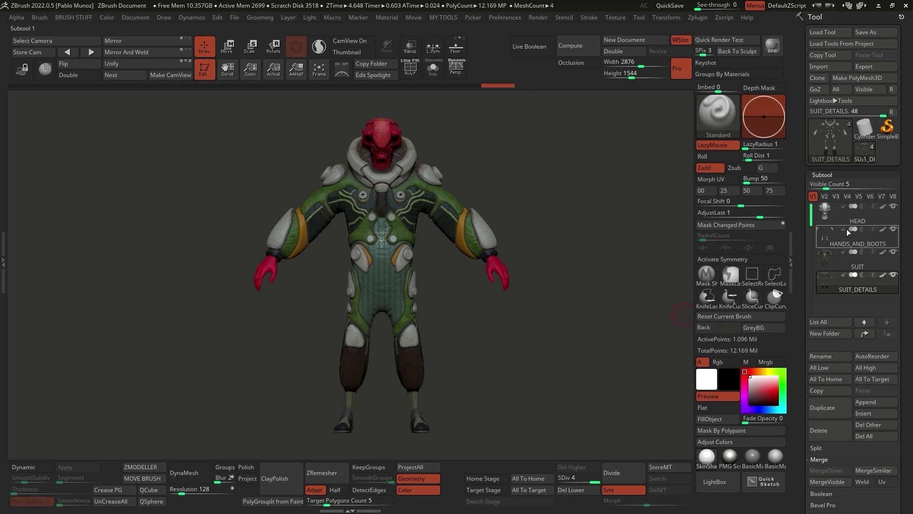
# Step: Switch to Character Creator 4 and start a new project to receive the sculpted character
pyautogui.click(844, 93)
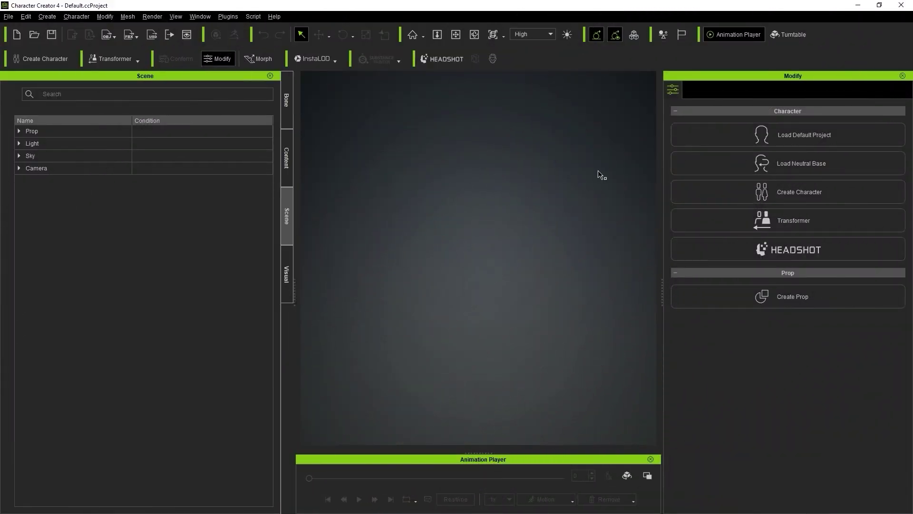
pyautogui.click(8, 16)
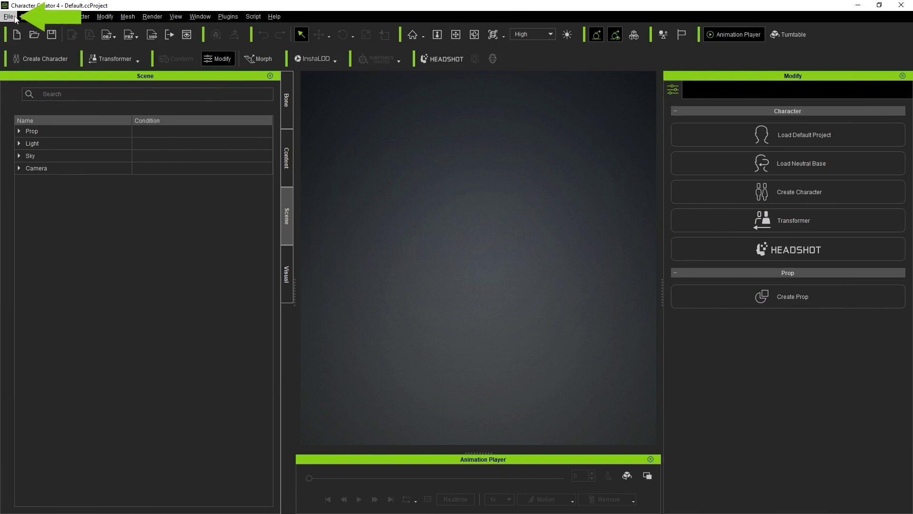
pyautogui.click(33, 28)
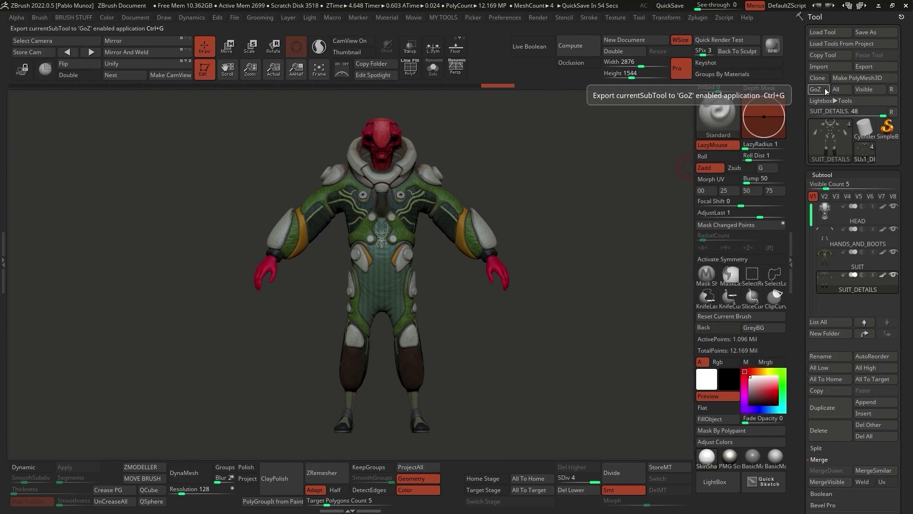
# Step: Switch back to ZBrush, send all subtools through GoZ and continue past the GoZ information notice
pyautogui.moveTo(891, 292)
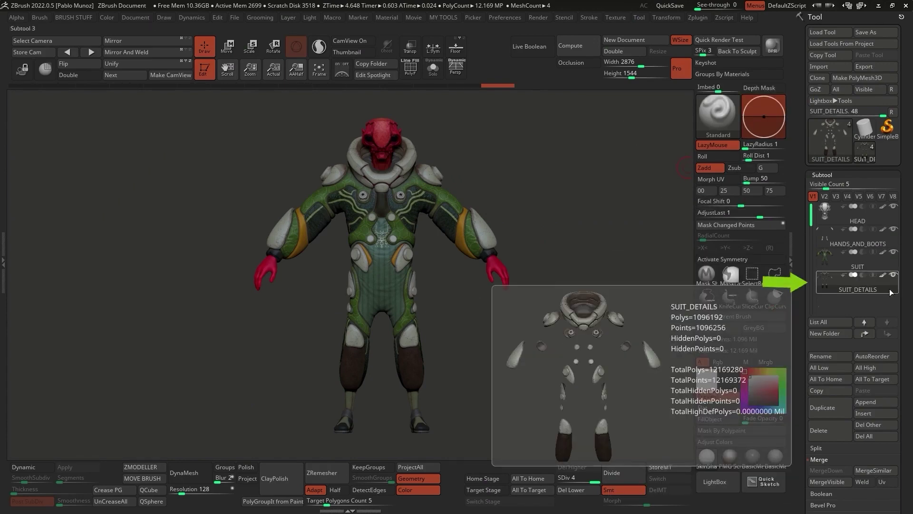
pyautogui.moveTo(861, 252)
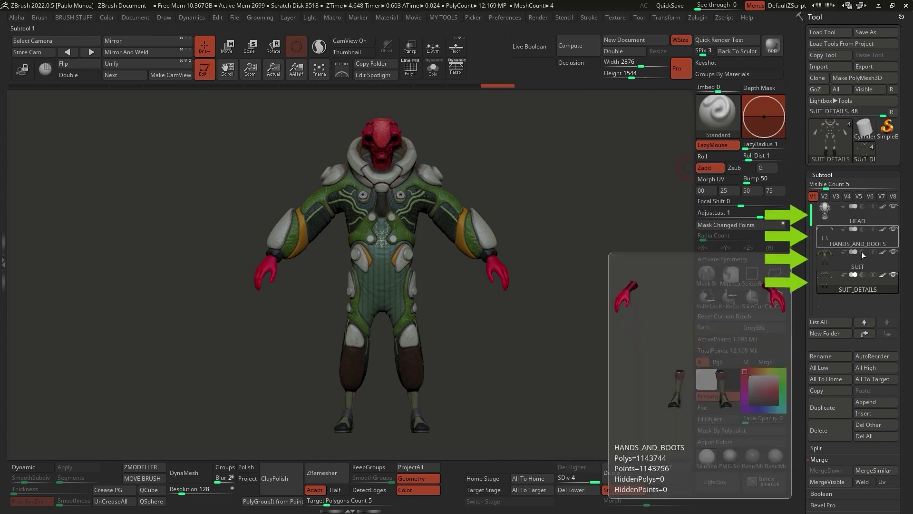
pyautogui.click(866, 287)
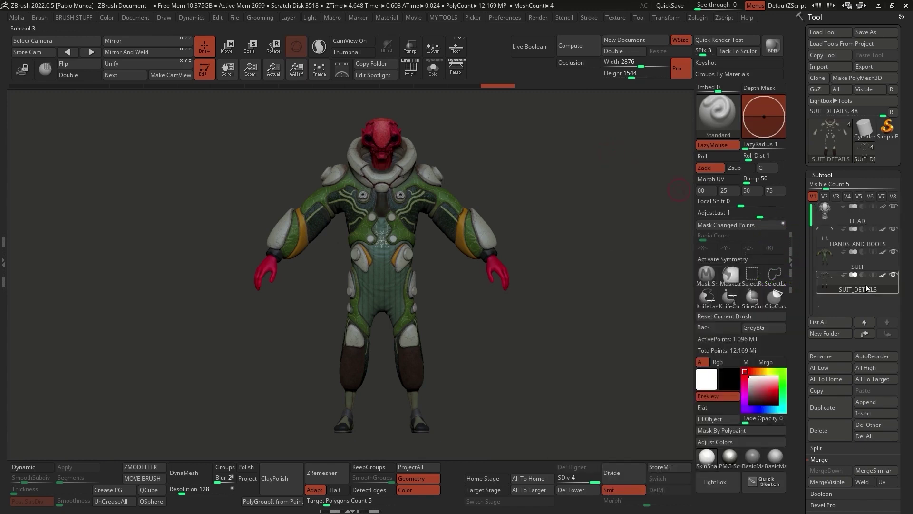
pyautogui.click(844, 243)
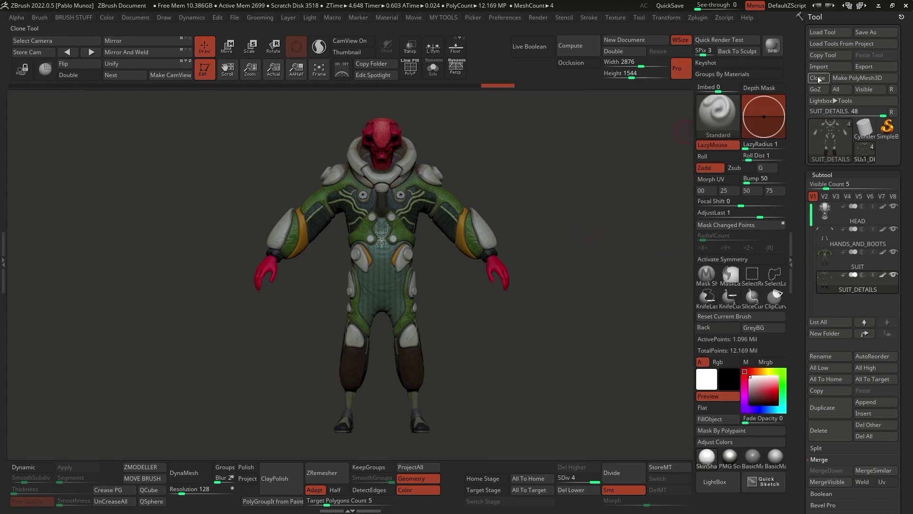
pyautogui.click(843, 90)
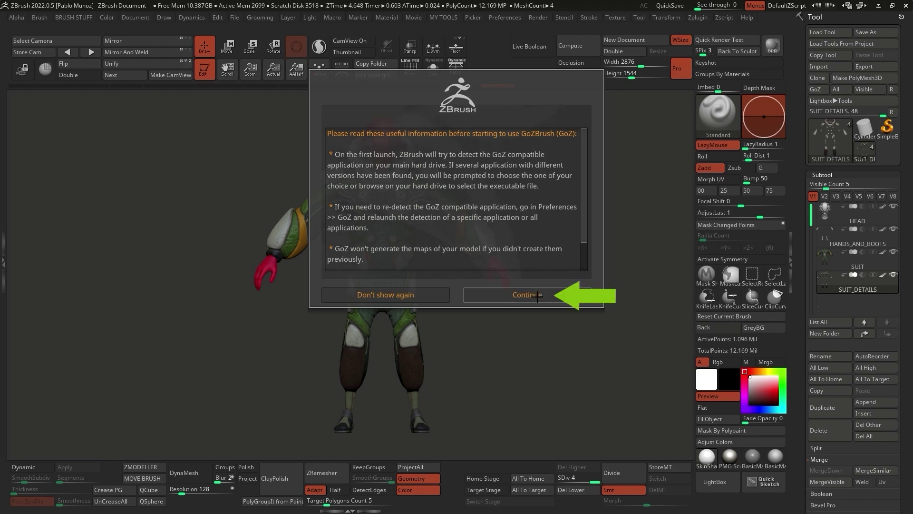
pyautogui.click(537, 297)
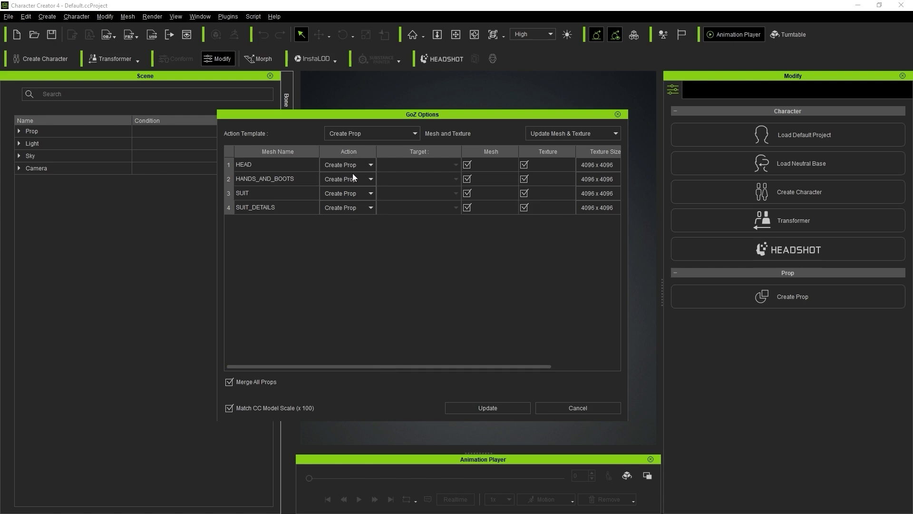
# Step: Review the HEAD mesh's action choices and the mesh and texture update modes in the GoZ options
pyautogui.click(372, 165)
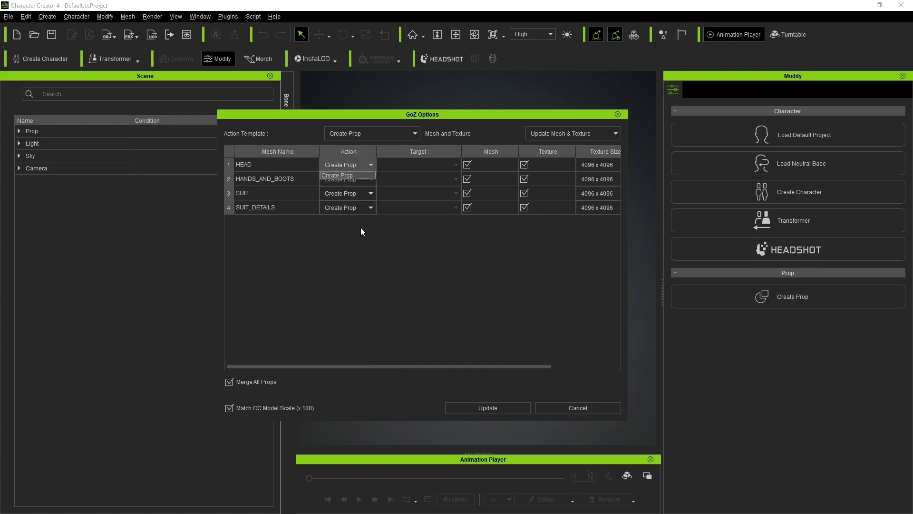
pyautogui.click(373, 253)
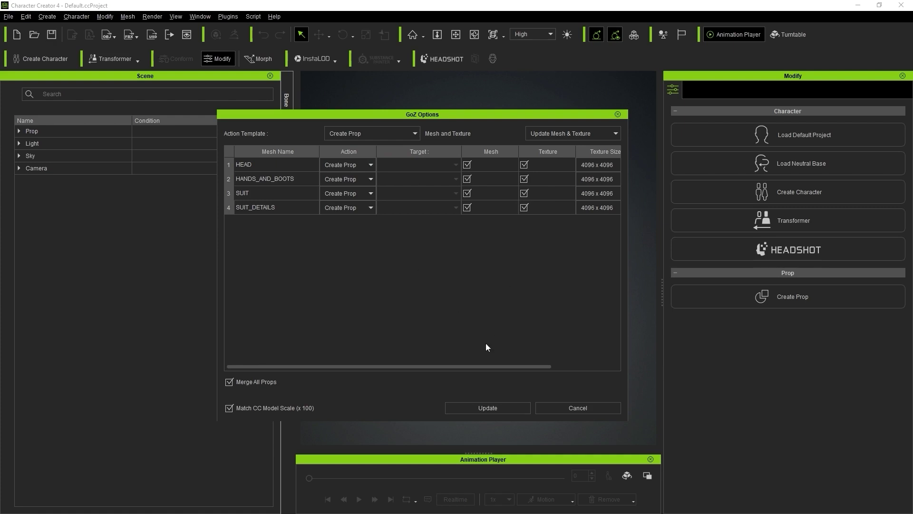
pyautogui.moveTo(470, 366); pyautogui.dragTo(538, 366)
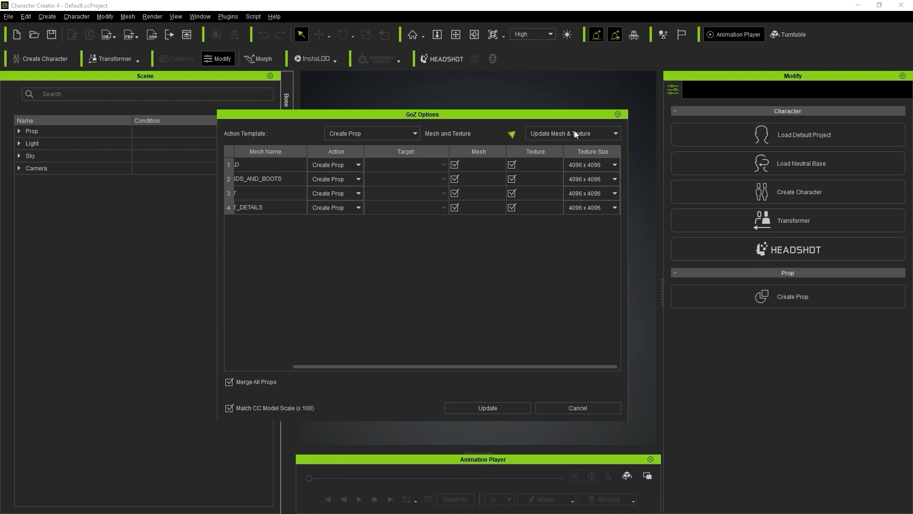
pyautogui.click(559, 133)
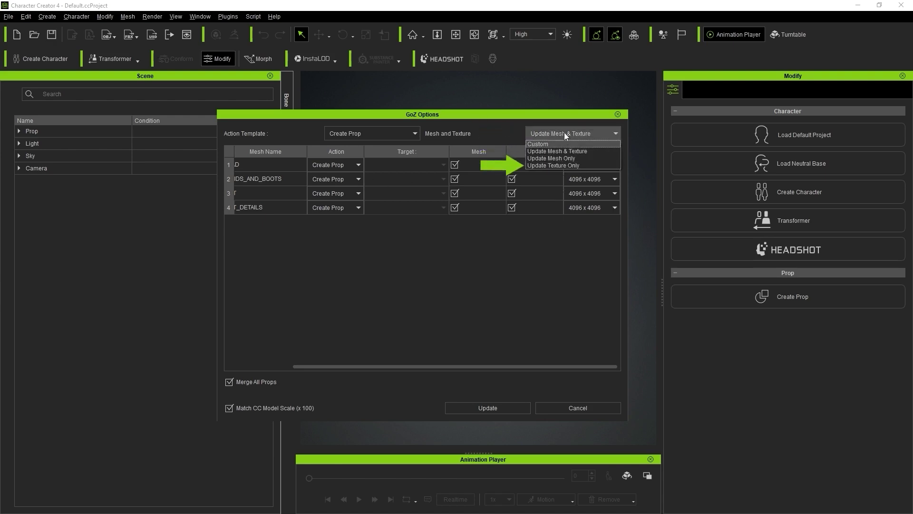
pyautogui.click(566, 132)
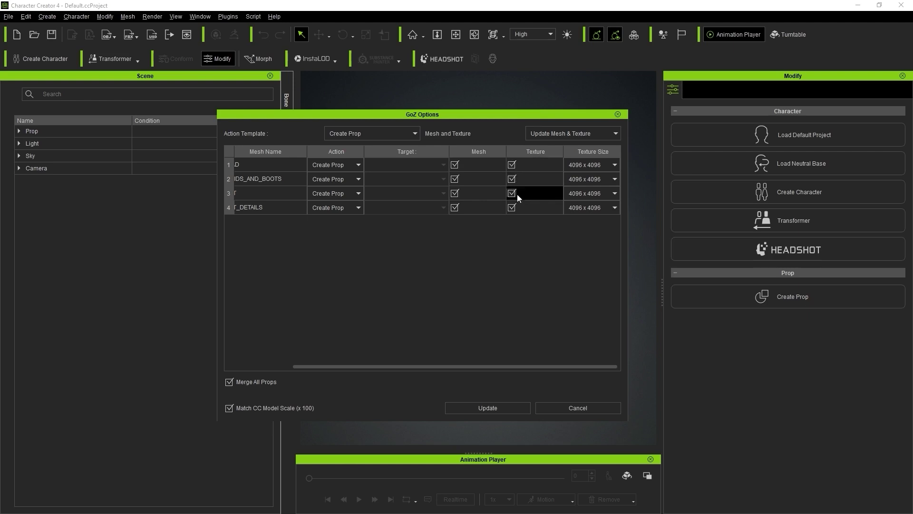
pyautogui.moveTo(521, 364); pyautogui.dragTo(454, 353)
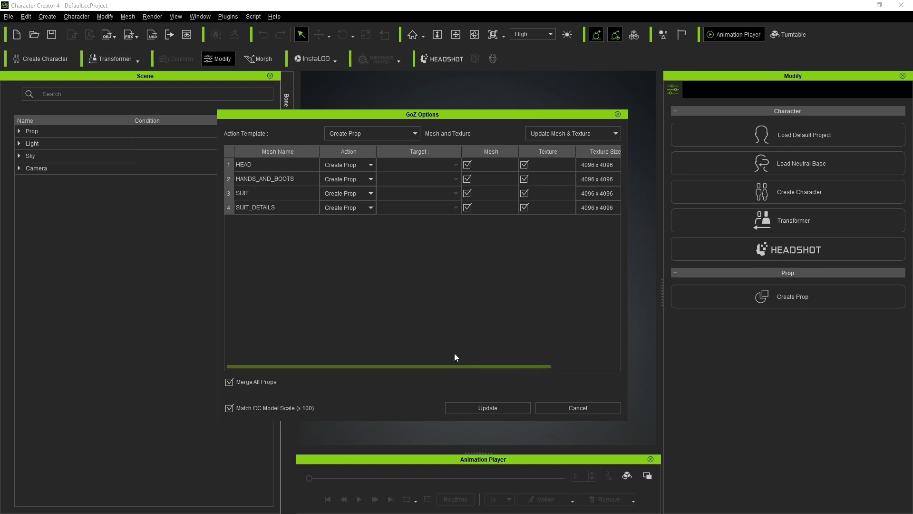
# Step: Import all four meshes with 4096 x 4096 textures as merged props, using Create Prop and matching the CC model scale
pyautogui.click(525, 165)
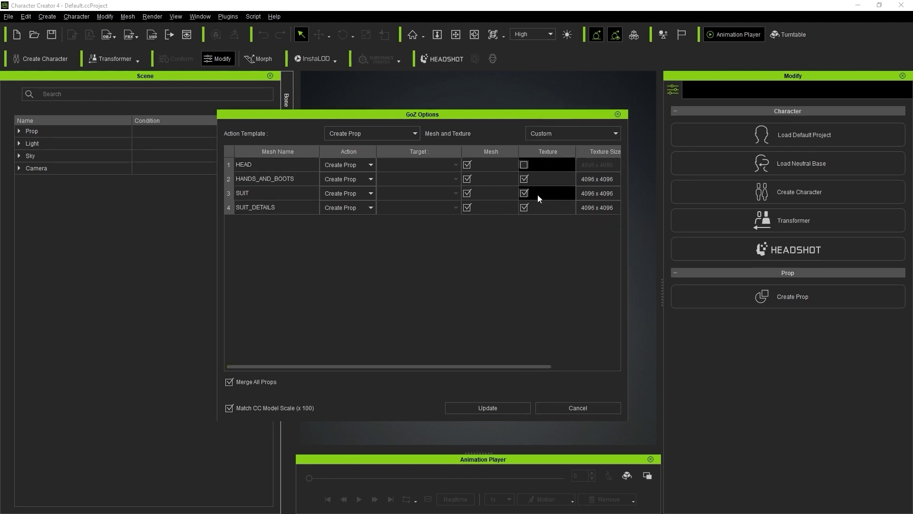
pyautogui.click(525, 165)
pyautogui.moveTo(512, 366); pyautogui.dragTo(571, 367)
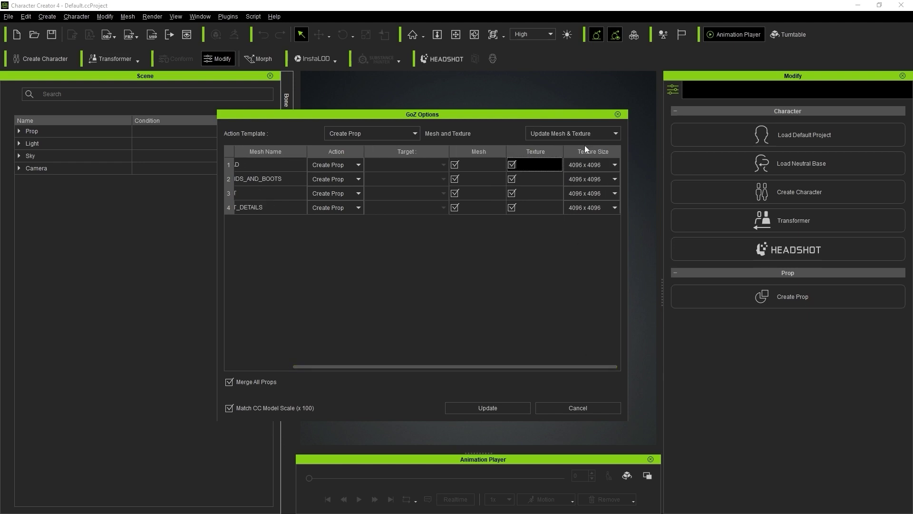
pyautogui.click(601, 165)
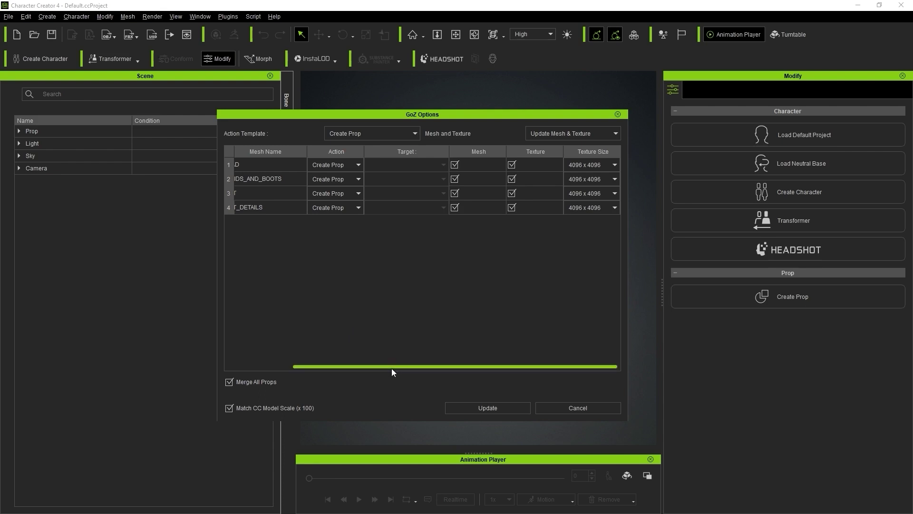
pyautogui.moveTo(362, 367); pyautogui.dragTo(302, 366)
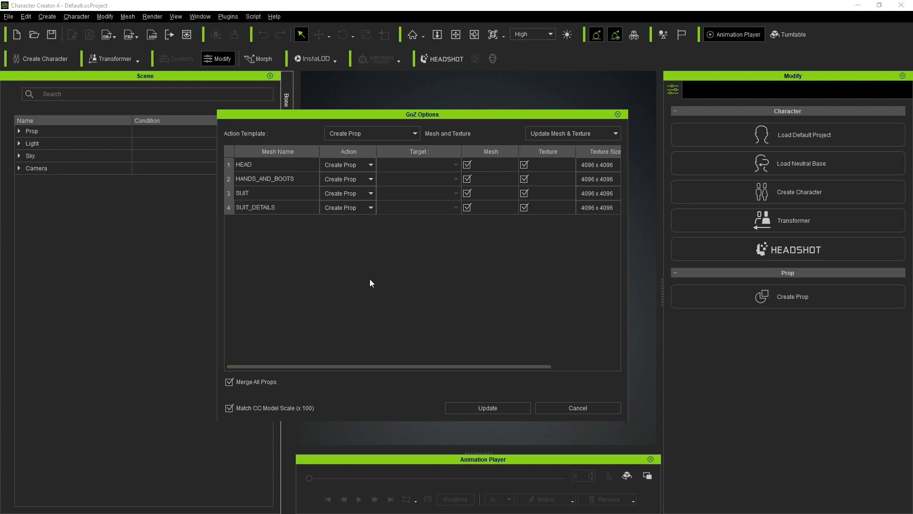
pyautogui.click(505, 406)
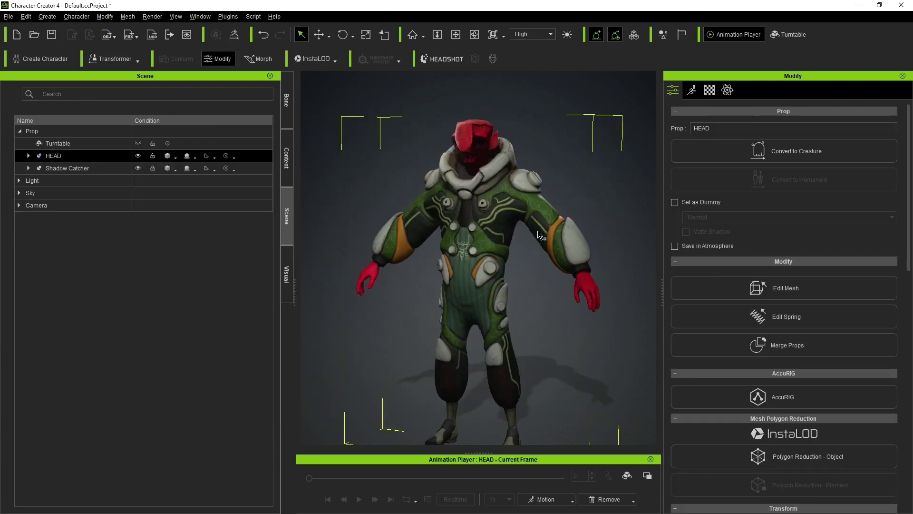
# Step: Inspect the imported character from several angles in the viewport
pyautogui.moveTo(538, 235); pyautogui.dragTo(552, 118, button='right')
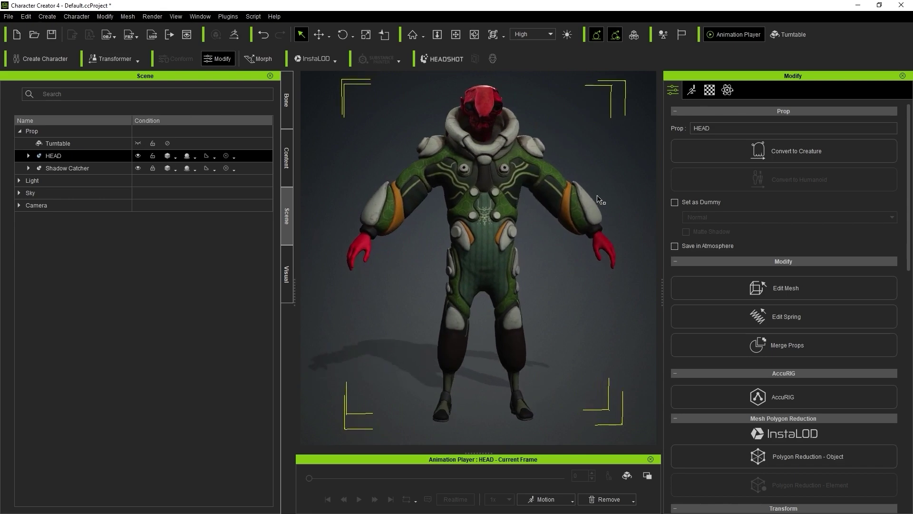
pyautogui.moveTo(591, 196); pyautogui.dragTo(552, 182, button='right')
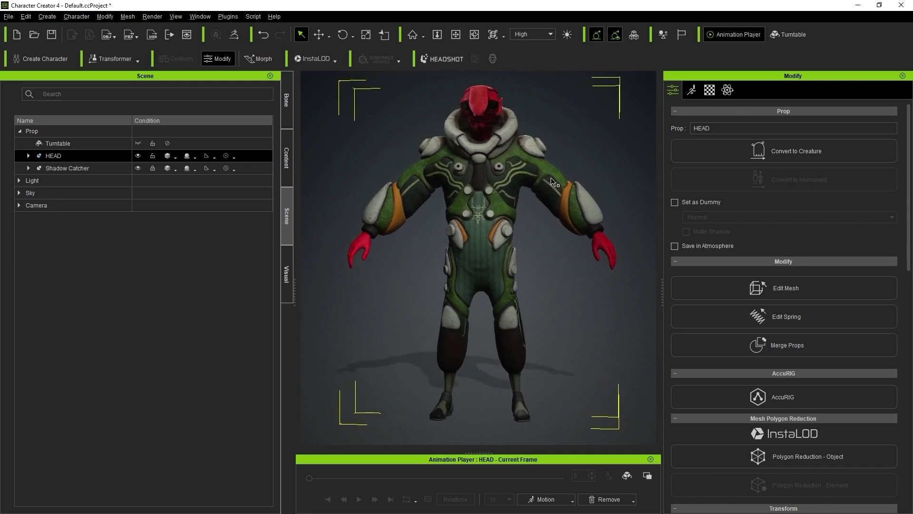
pyautogui.moveTo(555, 145)
pyautogui.mouseDown(button='right')
pyautogui.moveTo(599, 152)
pyautogui.moveTo(538, 164)
pyautogui.moveTo(546, 146)
pyautogui.mouseUp(button='right')
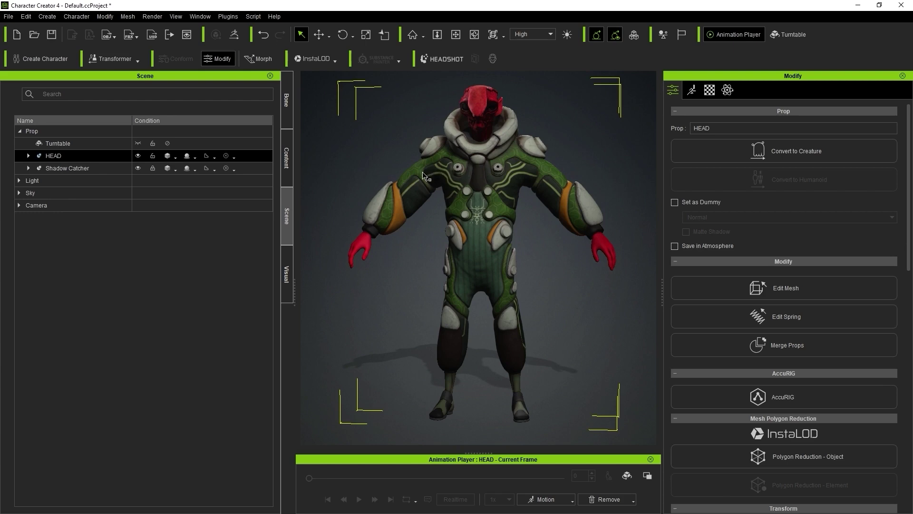
# Step: Expand the HEAD prop and select its SUIT_DETAILS, SUIT, HANDS_AND_BOOTS and HEAD meshes one by one
pyautogui.click(29, 156)
pyautogui.click(75, 169)
pyautogui.click(71, 181)
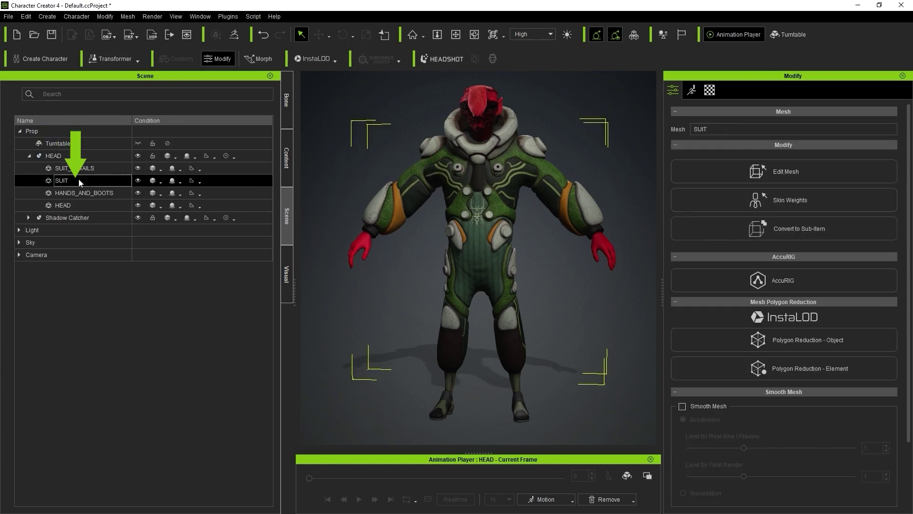
pyautogui.click(78, 193)
pyautogui.click(78, 205)
pyautogui.click(81, 193)
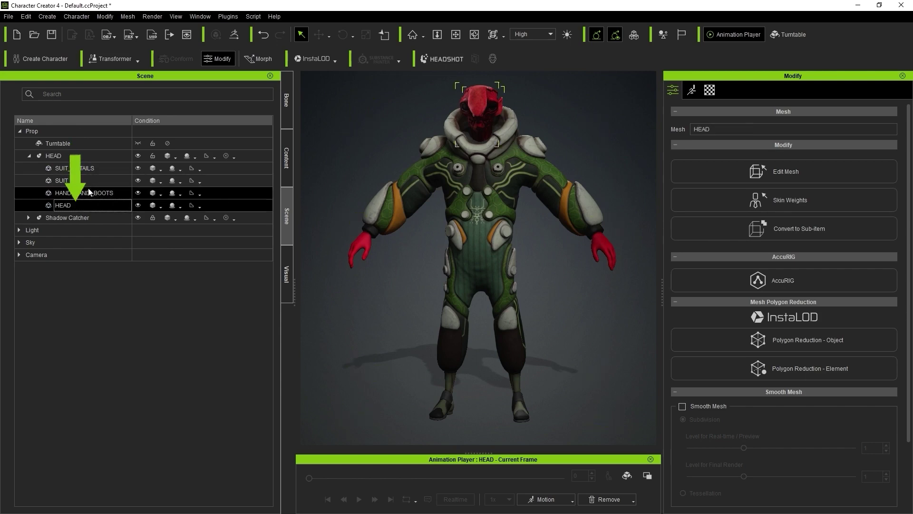
pyautogui.keyDown('ctrl'); pyautogui.click(93, 205); pyautogui.keyUp('ctrl')
pyautogui.keyDown('ctrl'); pyautogui.click(104, 197); pyautogui.keyUp('ctrl')
# Step: Hide the SUIT_DETAILS, SUIT and HANDS_AND_BOOTS meshes to check them separately, and show them all again
pyautogui.keyDown('ctrl'); pyautogui.click(138, 168); pyautogui.keyUp('ctrl')
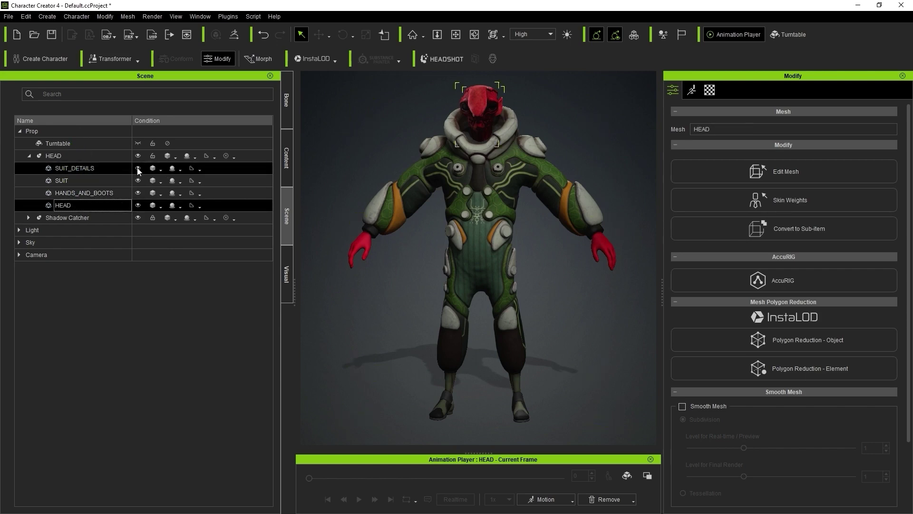
pyautogui.click(138, 169)
pyautogui.click(138, 180)
pyautogui.click(138, 193)
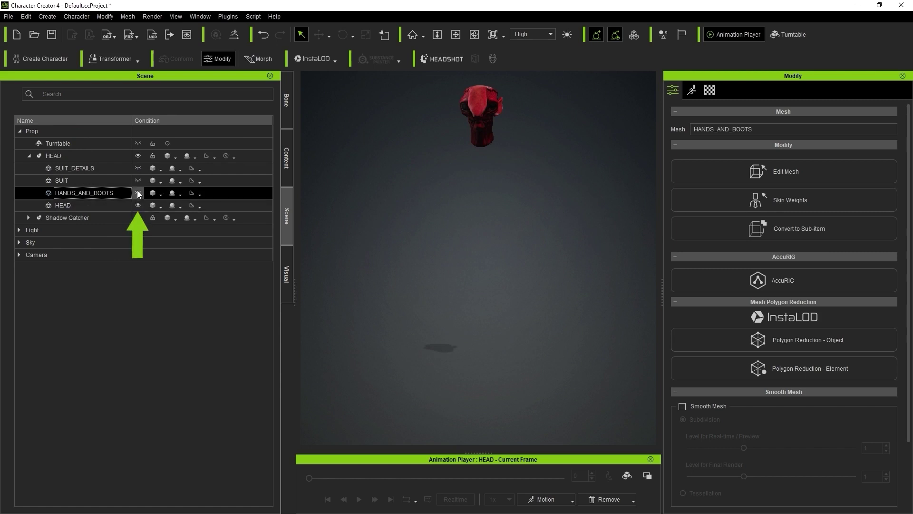
pyautogui.click(138, 193)
pyautogui.click(141, 203)
pyautogui.click(138, 180)
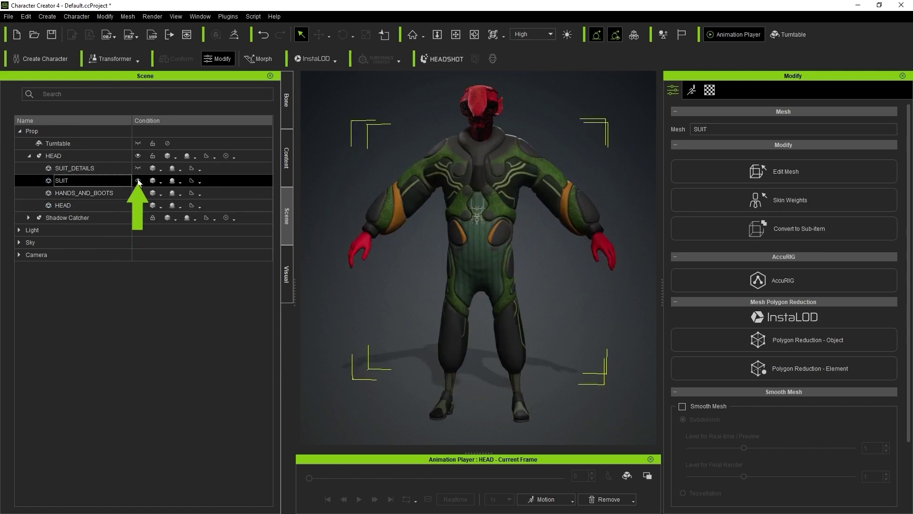
pyautogui.click(138, 168)
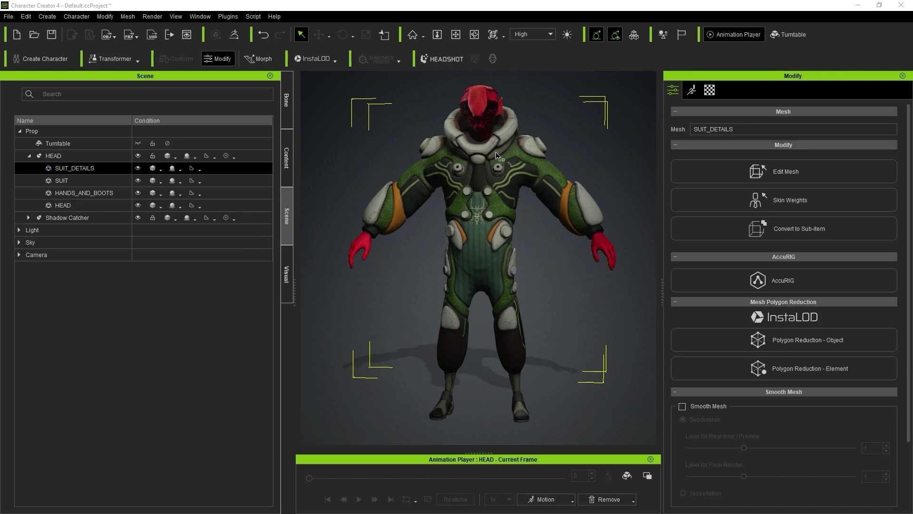
# Step: Select the HEAD mesh, and close and reopen its Modify settings
pyautogui.click(73, 208)
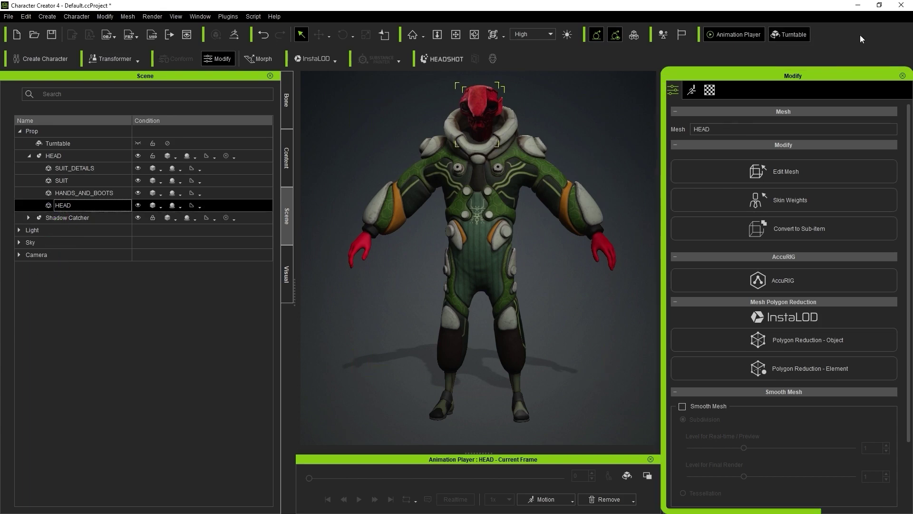
pyautogui.click(747, 172)
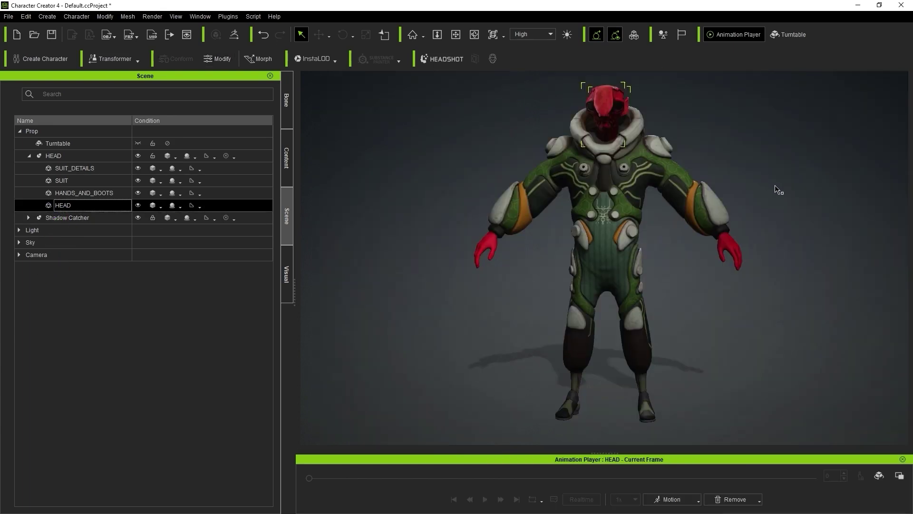
pyautogui.click(201, 17)
pyautogui.click(224, 93)
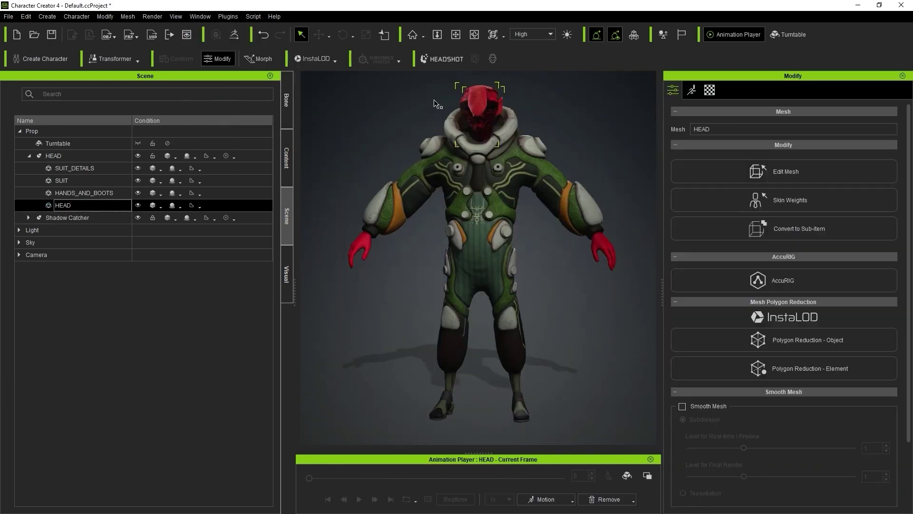
# Step: Display the HEAD mesh's material settings and examine its PBR shader and texture maps
pyautogui.click(709, 91)
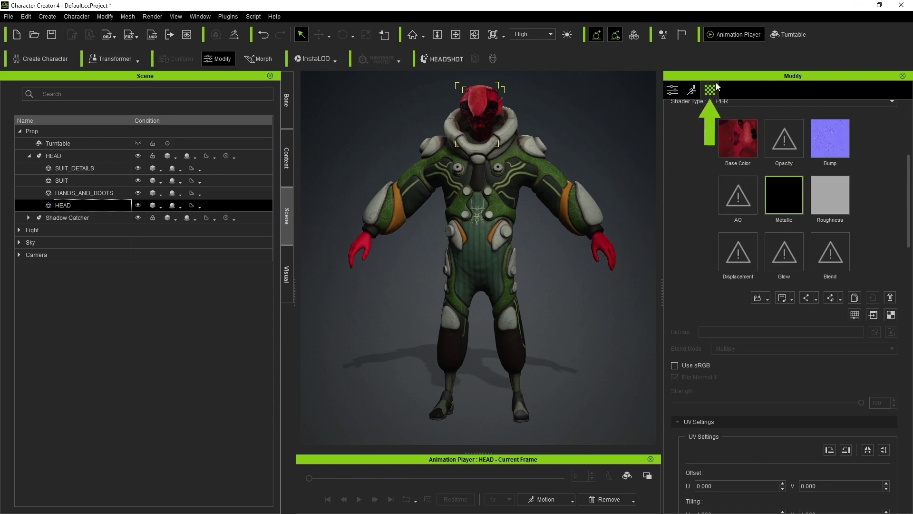
pyautogui.scroll(5, 694, 179)
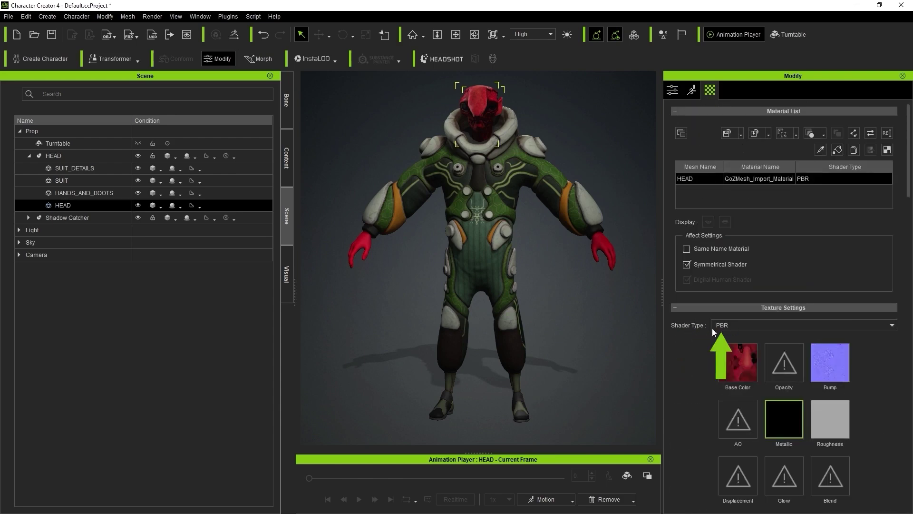
pyautogui.scroll(-3, 700, 355)
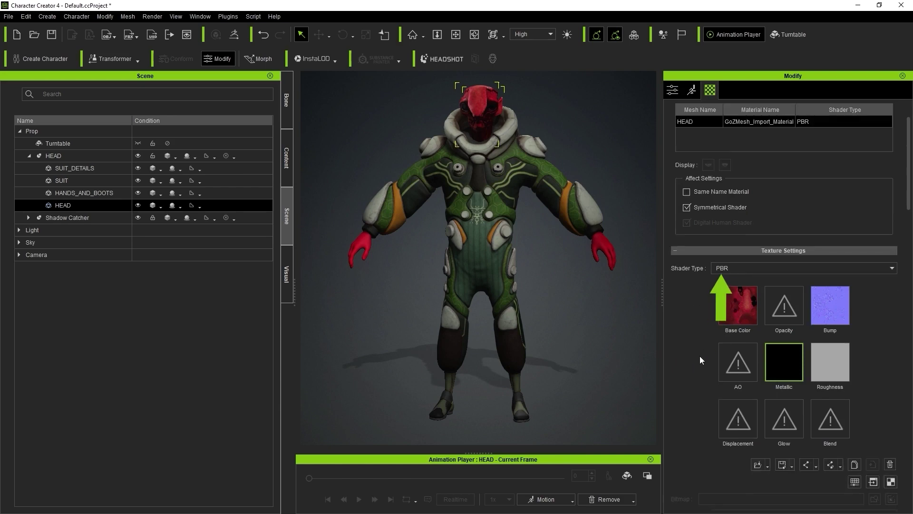
# Step: Load the head's normal map into the Bump channel of the HEAD material, with Normal as the channel input type
pyautogui.click(728, 290)
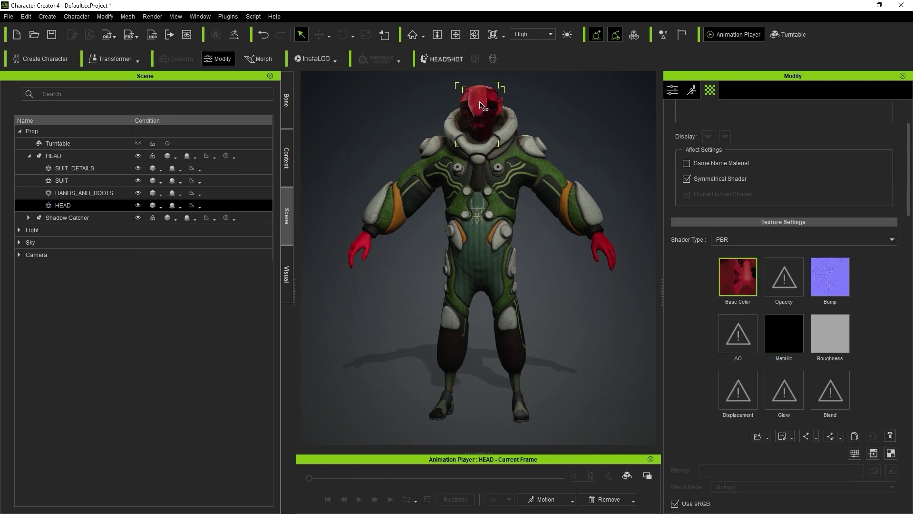
pyautogui.scroll(5, 468, 202)
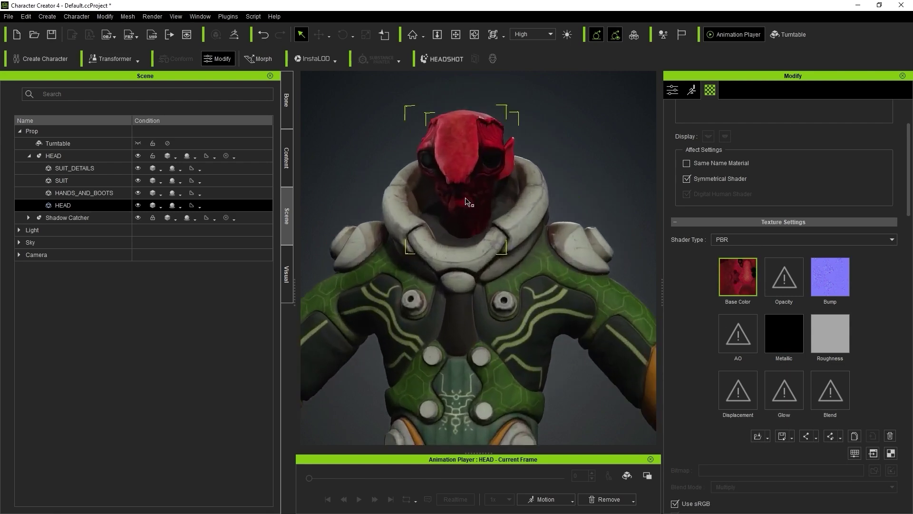
pyautogui.scroll(5, 469, 202)
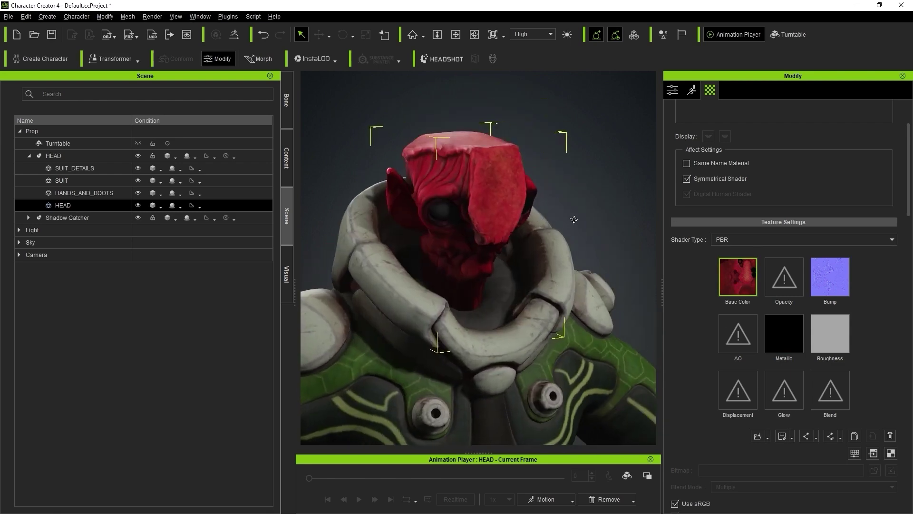
pyautogui.moveTo(485, 201); pyautogui.dragTo(530, 237, button='middle')
pyautogui.keyDown('alt'); pyautogui.moveTo(536, 229); pyautogui.dragTo(547, 156); pyautogui.keyUp('alt')
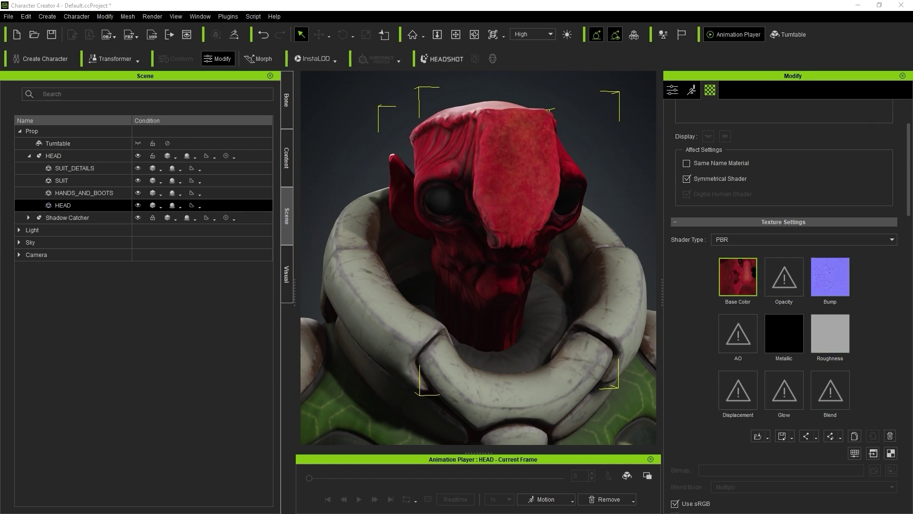
pyautogui.moveTo(911, 181); pyautogui.dragTo(829, 282)
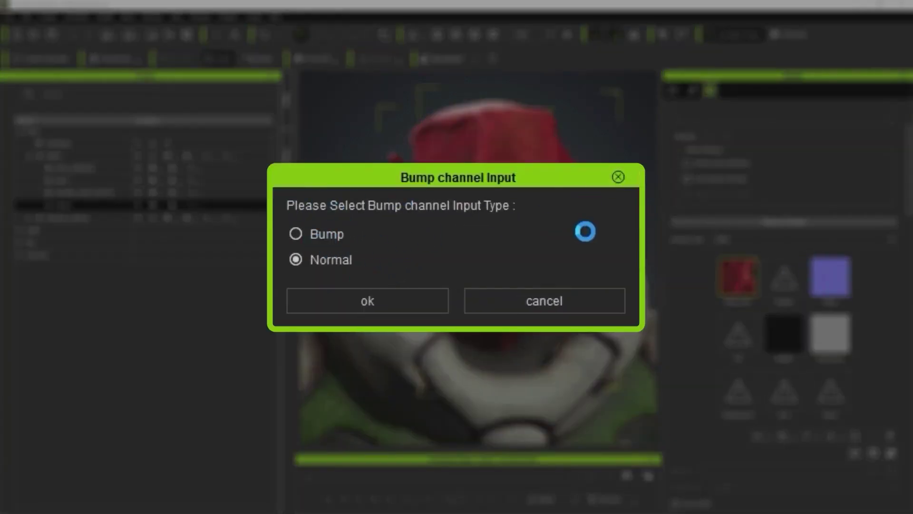
pyautogui.click(381, 300)
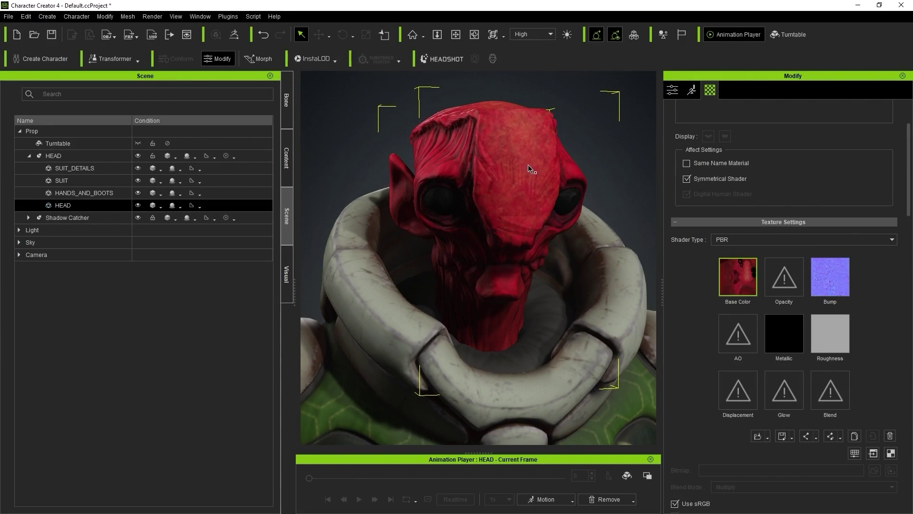
# Step: Examine the normal map's surface detail on the head up close from both sides and the front
pyautogui.moveTo(563, 177); pyautogui.dragTo(440, 193, button='right')
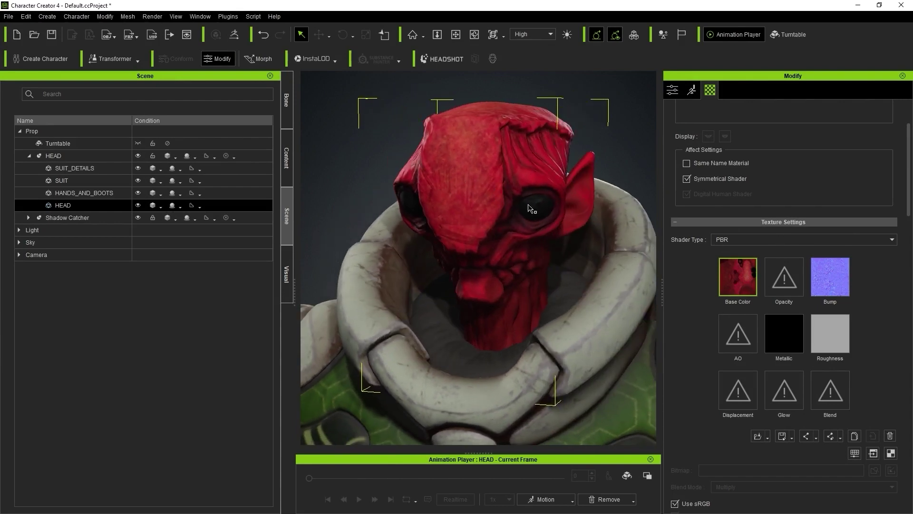
pyautogui.scroll(5, 492, 228)
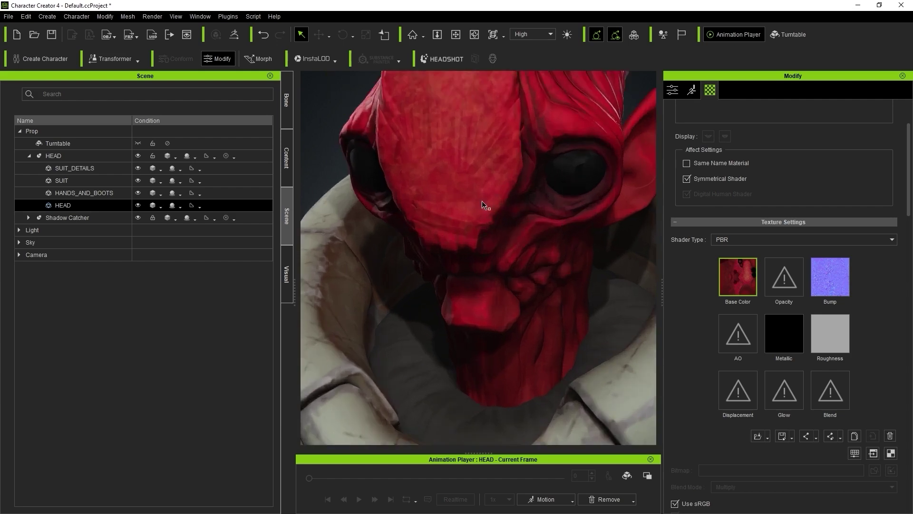
pyautogui.scroll(3, 454, 213)
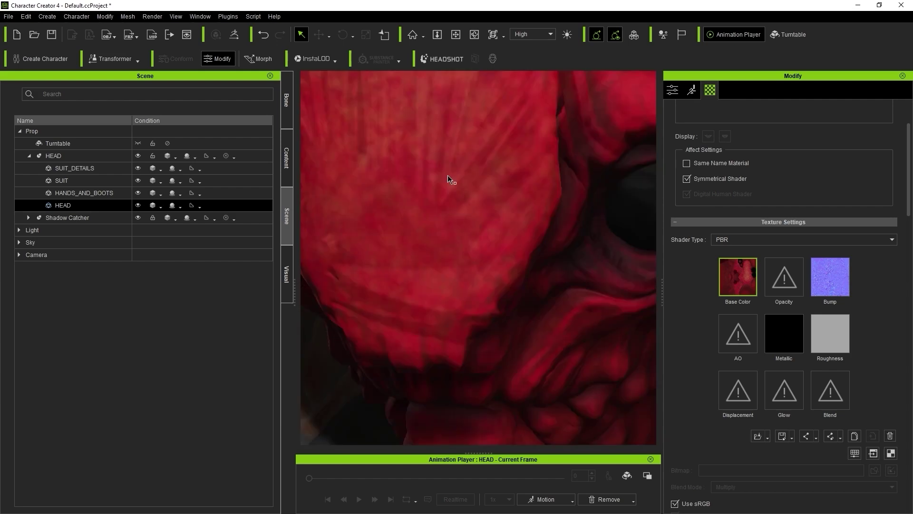
pyautogui.scroll(-5, 448, 179)
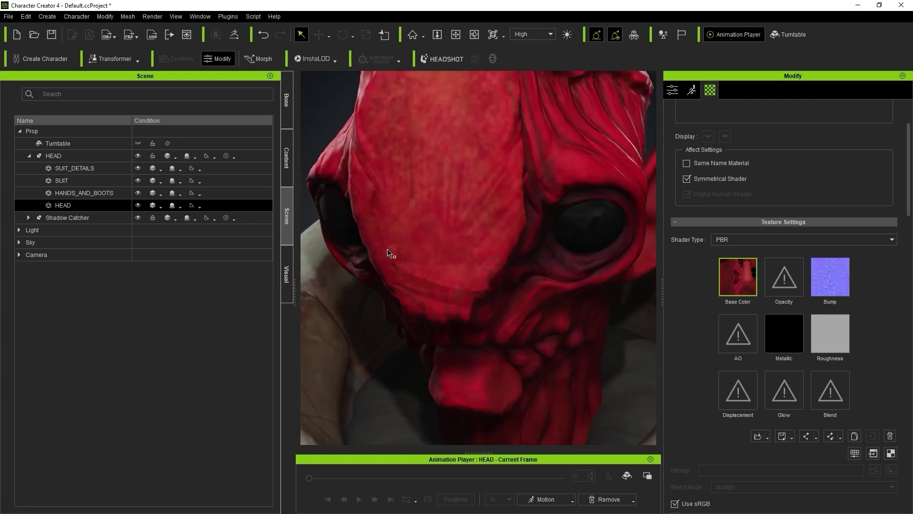
pyautogui.keyDown('alt'); pyautogui.moveTo(387, 253); pyautogui.dragTo(613, 212, button='right'); pyautogui.keyUp('alt')
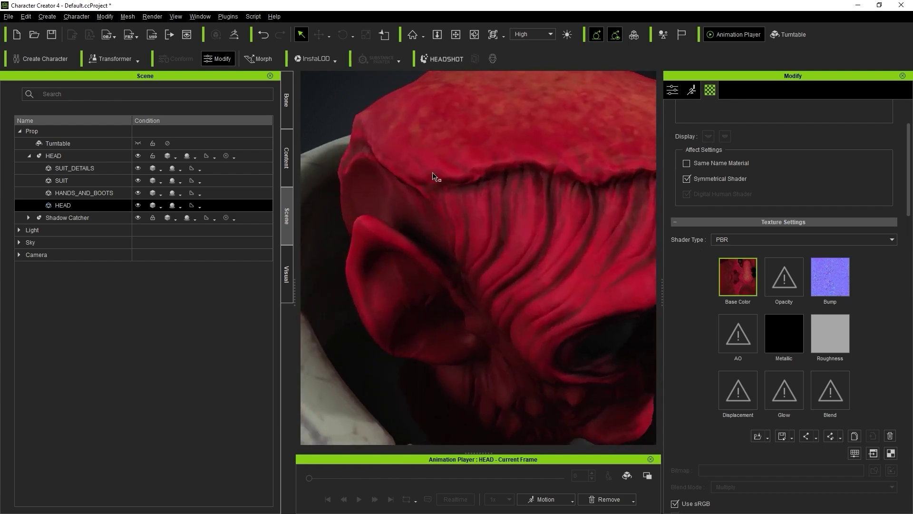
pyautogui.keyDown('alt'); pyautogui.moveTo(436, 177); pyautogui.dragTo(340, 121, button='right'); pyautogui.keyUp('alt')
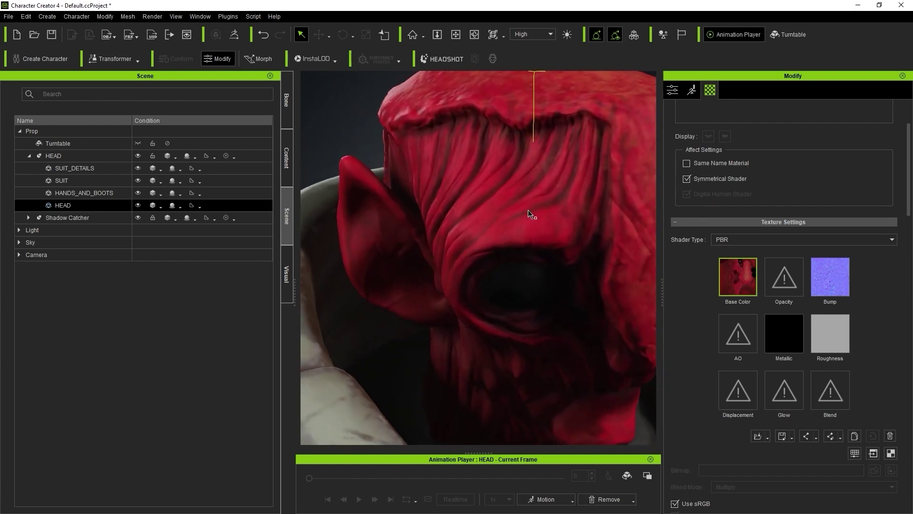
pyautogui.scroll(-3, 533, 214)
pyautogui.keyDown('alt'); pyautogui.moveTo(587, 249); pyautogui.dragTo(501, 274, button='right'); pyautogui.keyUp('alt')
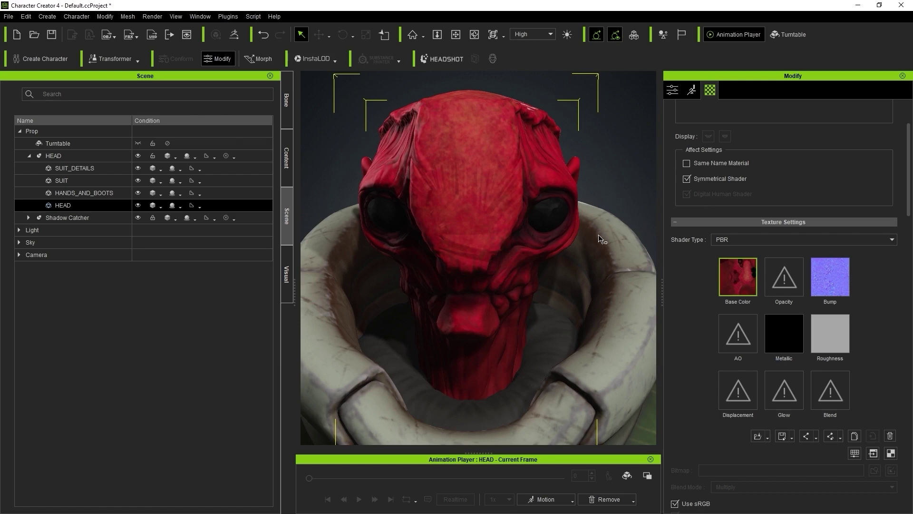
# Step: Select the HEAD material's Bump channel and flip its map vertically in the UV Settings
pyautogui.moveTo(831, 276); pyautogui.dragTo(570, 195)
pyautogui.click(832, 284)
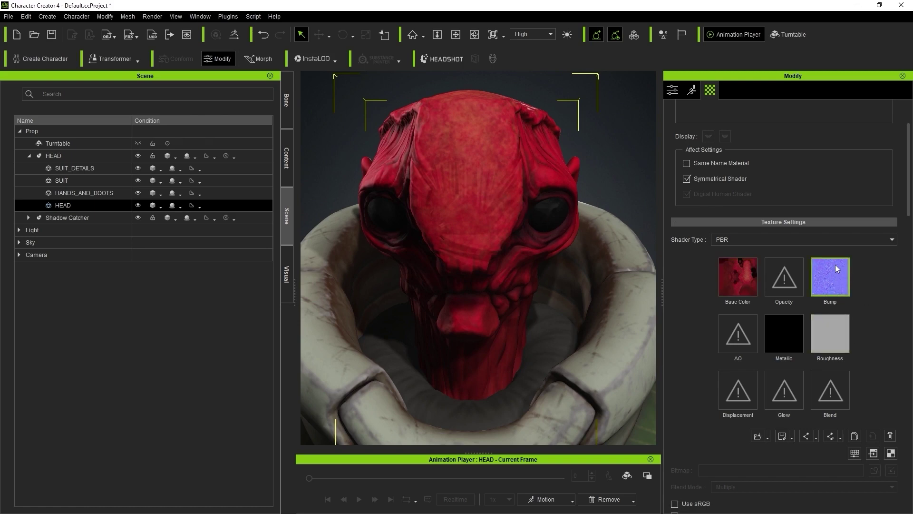
pyautogui.moveTo(817, 261)
pyautogui.scroll(-6, 880, 302)
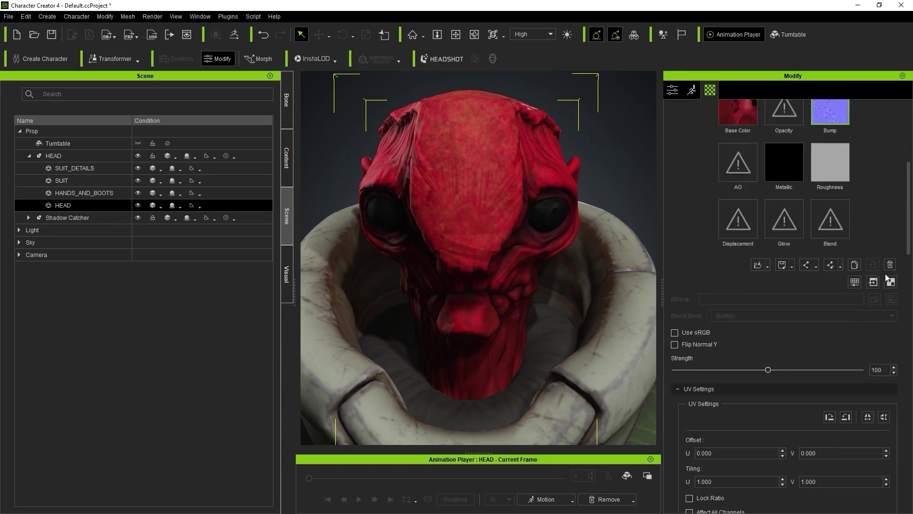
pyautogui.scroll(-1, 885, 276)
pyautogui.click(712, 359)
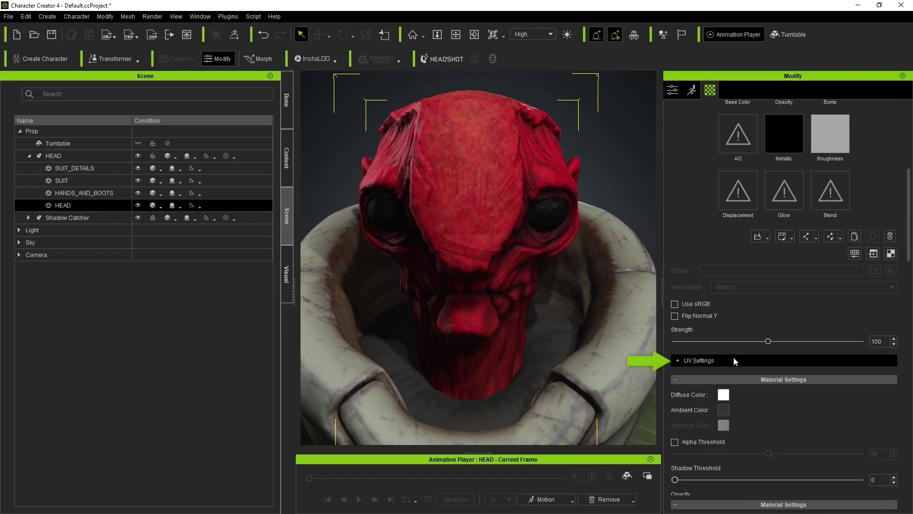
pyautogui.click(699, 361)
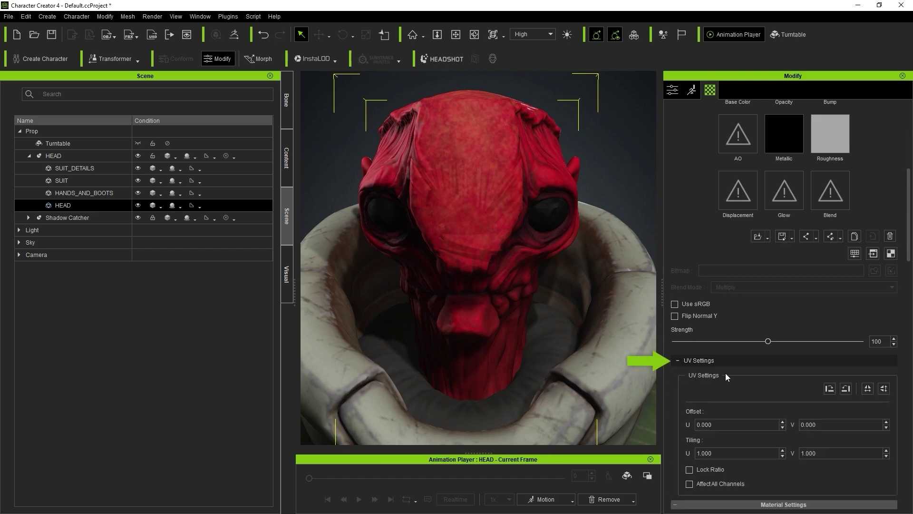
pyautogui.click(884, 388)
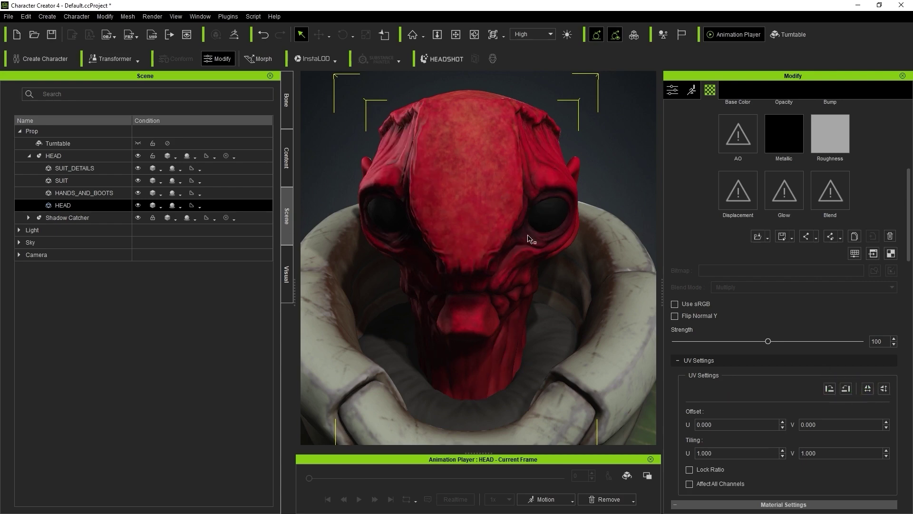
# Step: Enable Flip Normal Y for the Bump channel, switching it off and on again to compare the head's shading
pyautogui.moveTo(594, 187); pyautogui.dragTo(523, 173, button='middle')
pyautogui.moveTo(523, 172); pyautogui.dragTo(475, 173, button='right')
pyautogui.moveTo(475, 173); pyautogui.dragTo(504, 195, button='middle')
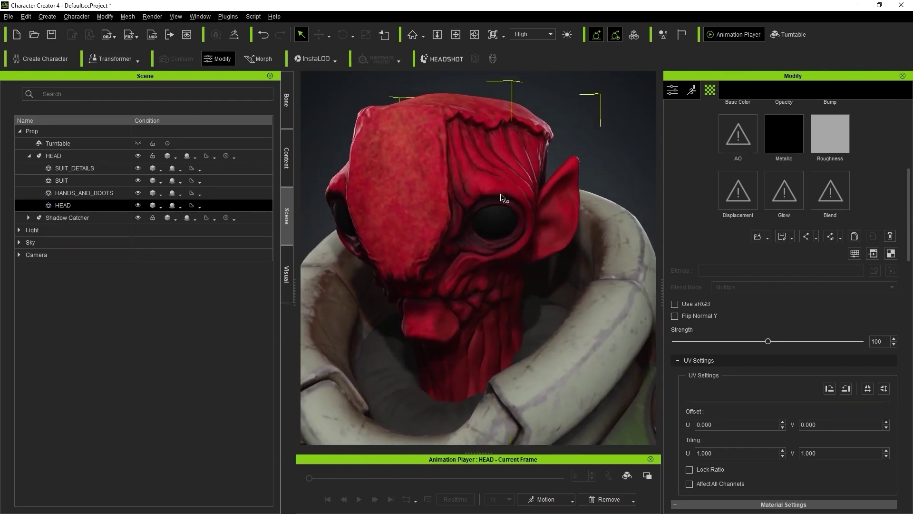
pyautogui.scroll(1, 738, 190)
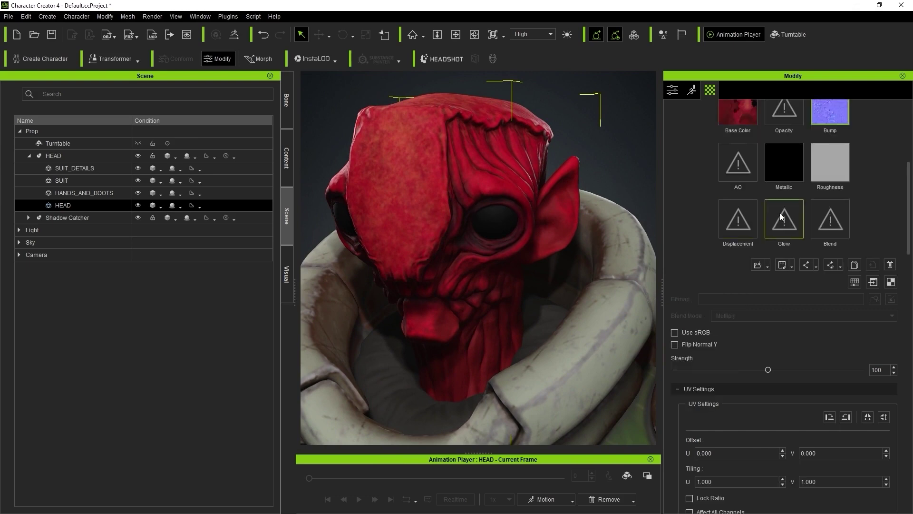
pyautogui.scroll(1, 840, 129)
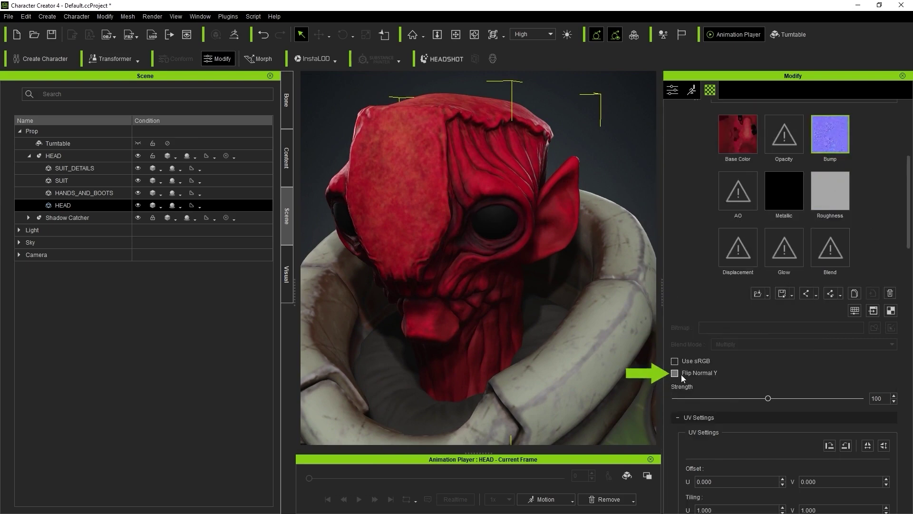
pyautogui.click(706, 375)
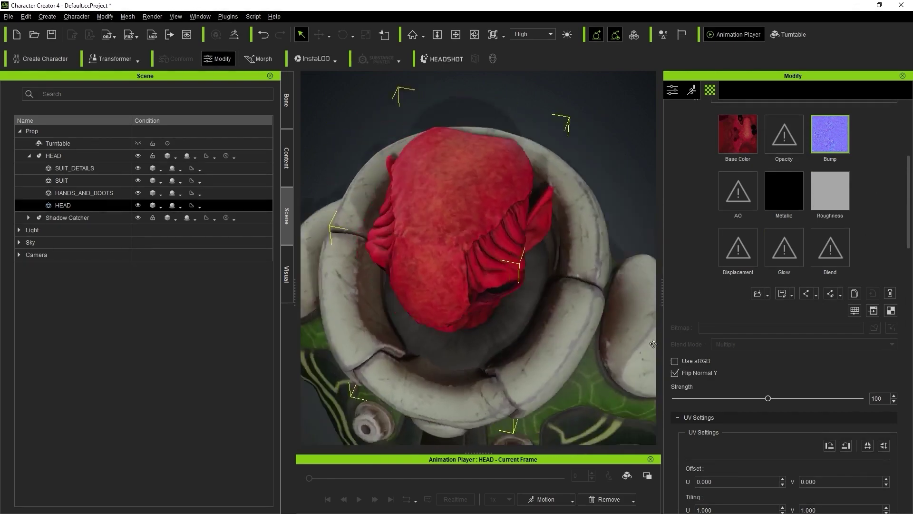
pyautogui.click(709, 376)
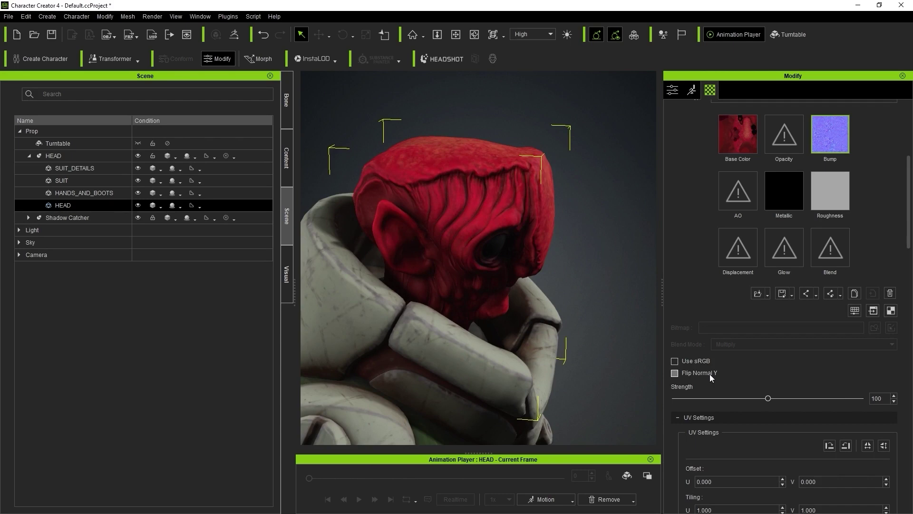
pyautogui.click(710, 374)
# Step: Check the head's normal detail up close and load the roughness map into the HEAD material's Roughness channel
pyautogui.moveTo(442, 233); pyautogui.dragTo(492, 252, button='right')
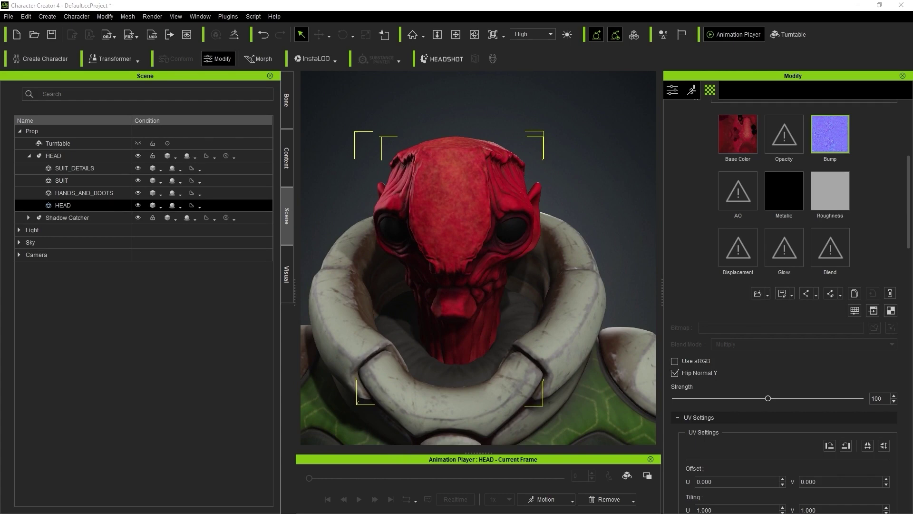
pyautogui.moveTo(528, 250); pyautogui.dragTo(495, 249, button='right')
pyautogui.scroll(3, 499, 232)
pyautogui.moveTo(501, 232); pyautogui.dragTo(492, 262, button='middle')
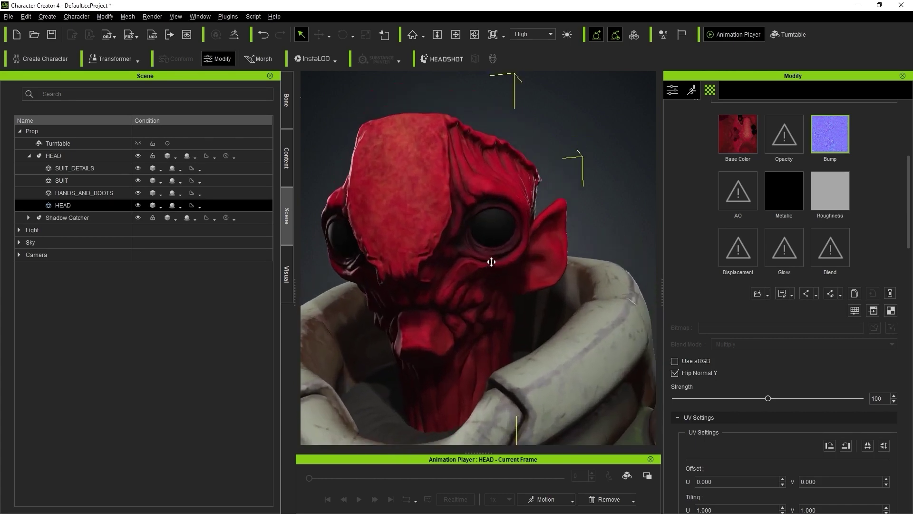
pyautogui.moveTo(499, 265); pyautogui.dragTo(516, 238, button='right')
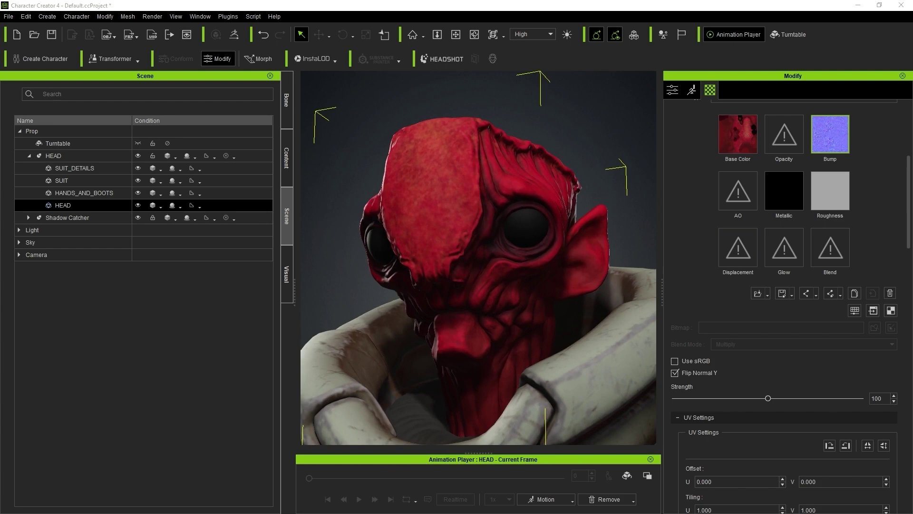
pyautogui.moveTo(912, 176); pyautogui.dragTo(825, 190)
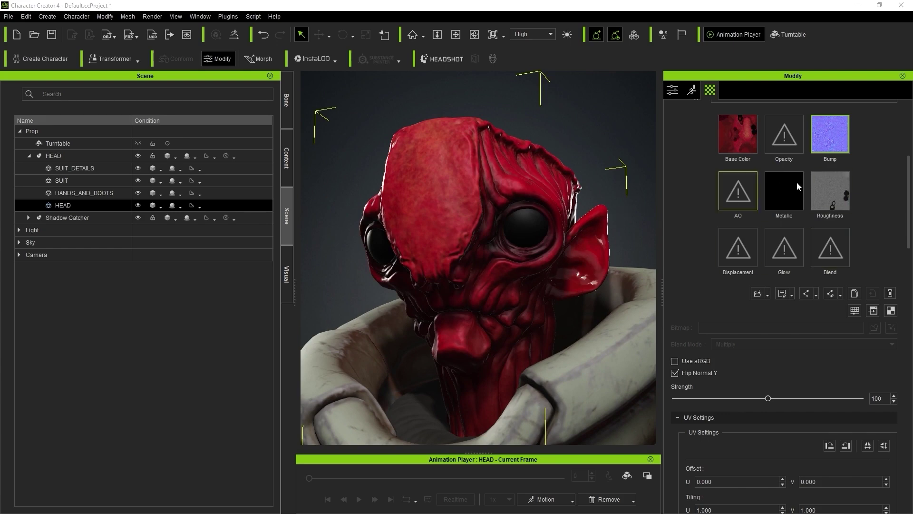
# Step: Select the Roughness channel and examine the head's reflections up close and from the front
pyautogui.scroll(5, 583, 236)
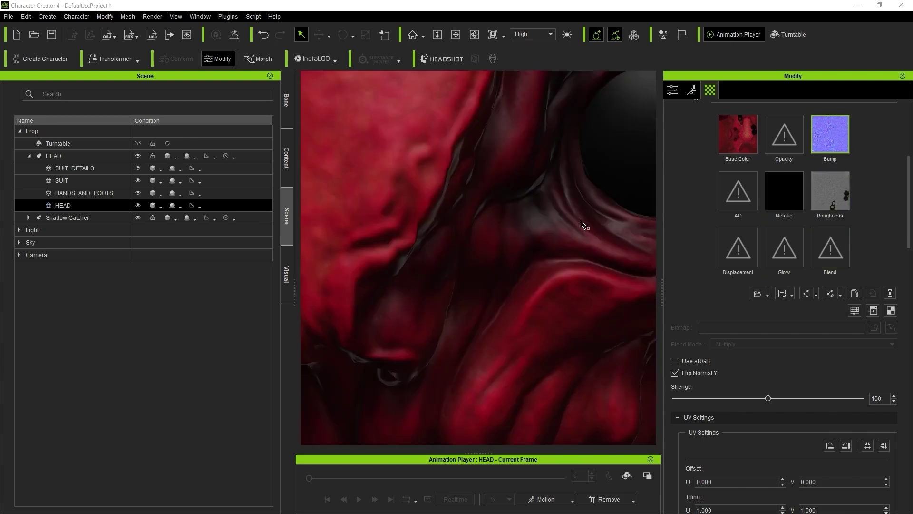
pyautogui.moveTo(585, 214); pyautogui.dragTo(521, 162, button='right')
pyautogui.scroll(-5, 512, 154)
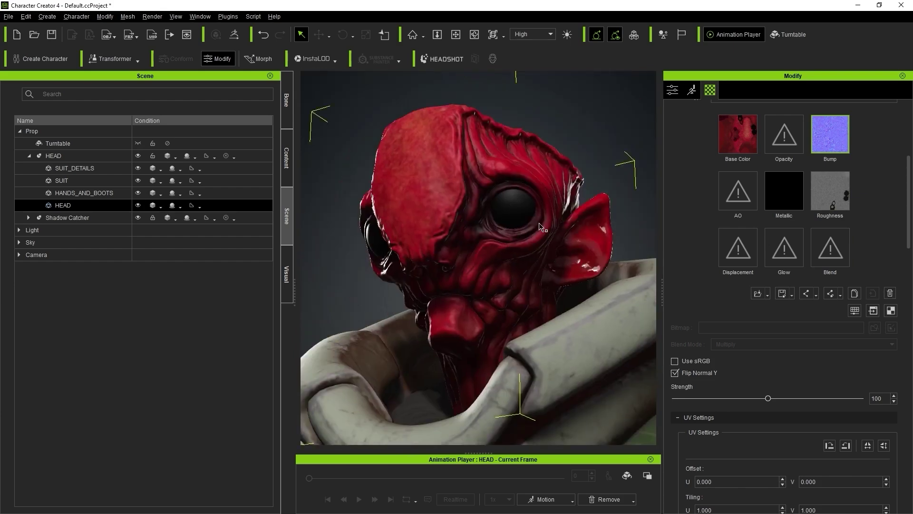
pyautogui.click(836, 190)
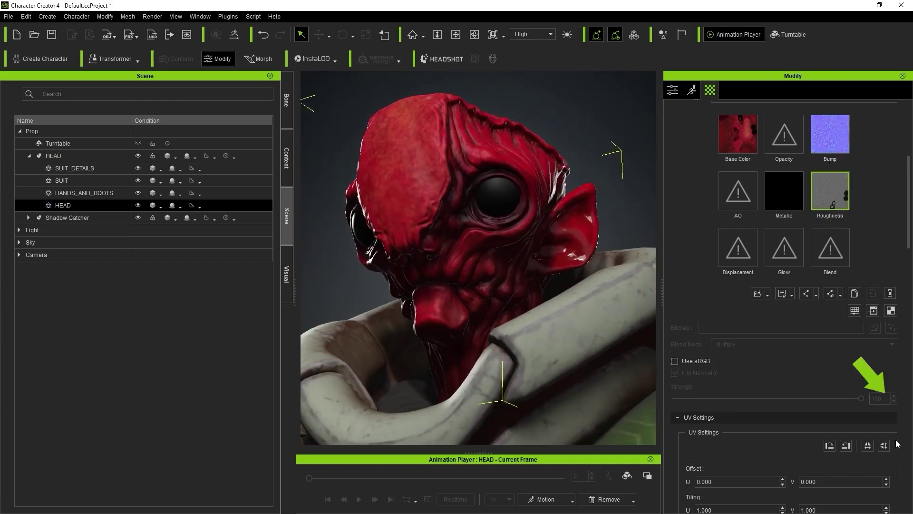
pyautogui.moveTo(476, 180); pyautogui.dragTo(577, 256, button='middle')
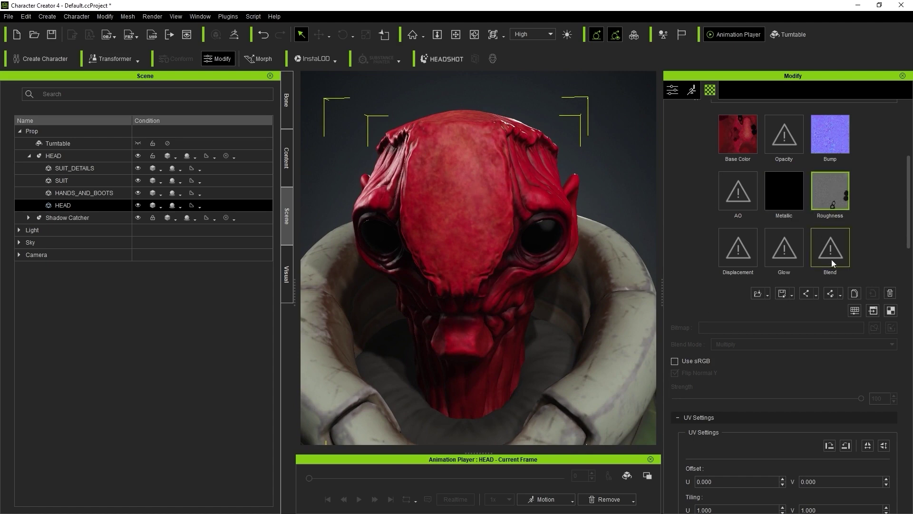
# Step: Examine the whole character and return to the HEAD material's mesh list and texture channels
pyautogui.scroll(-5, 573, 261)
pyautogui.moveTo(565, 277); pyautogui.dragTo(558, 199, button='middle')
pyautogui.scroll(-5, 547, 210)
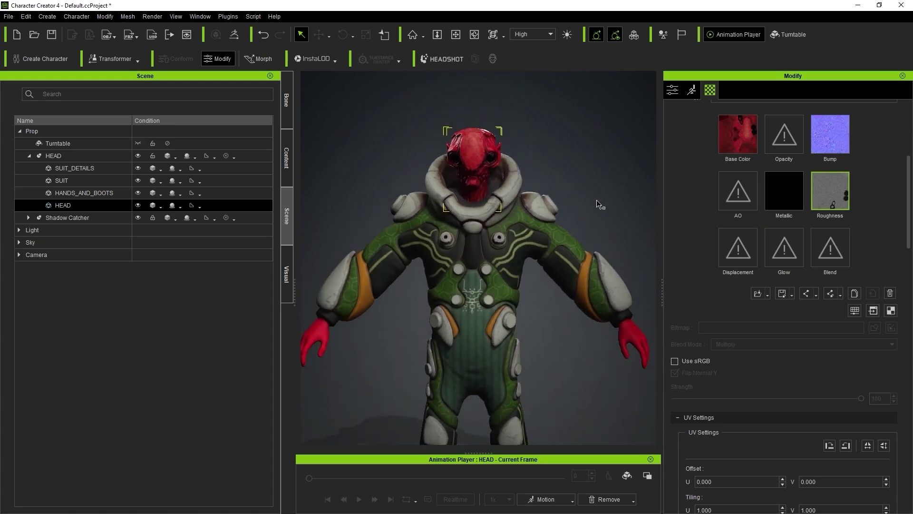
pyautogui.scroll(3, 572, 174)
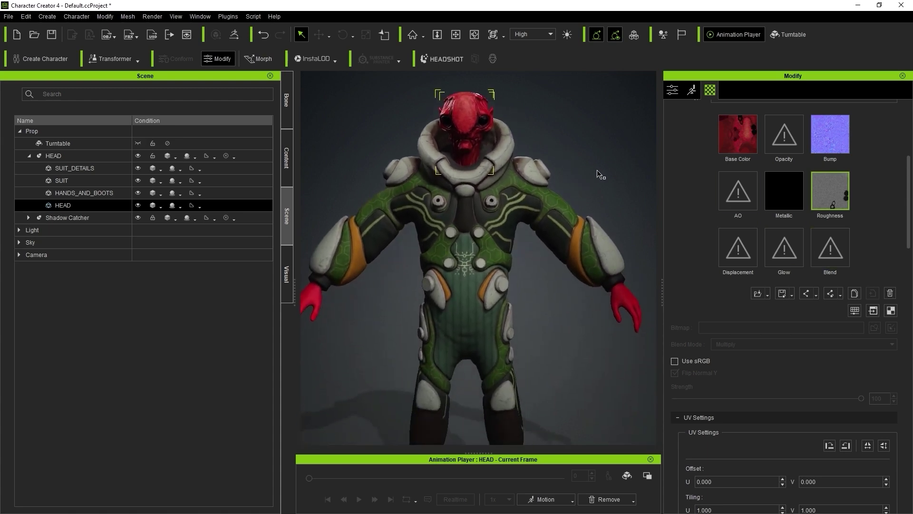
pyautogui.scroll(-3, 576, 245)
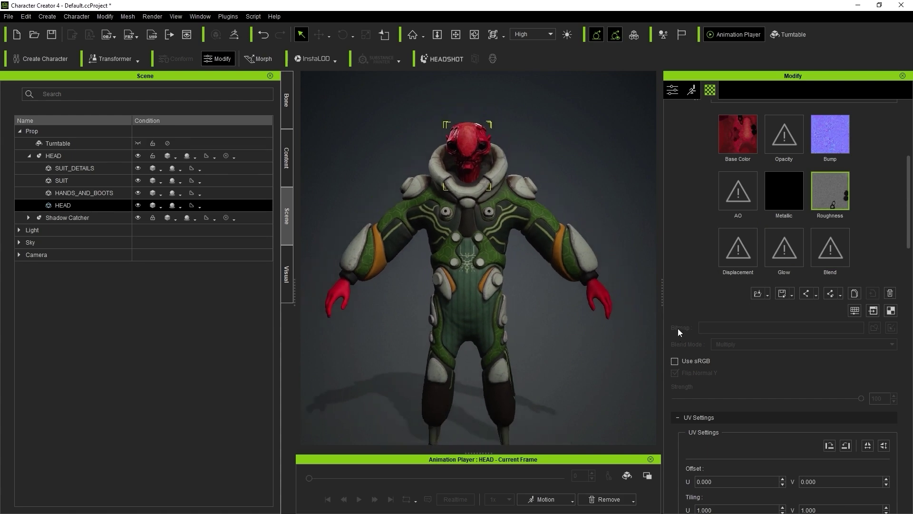
pyautogui.scroll(5, 678, 328)
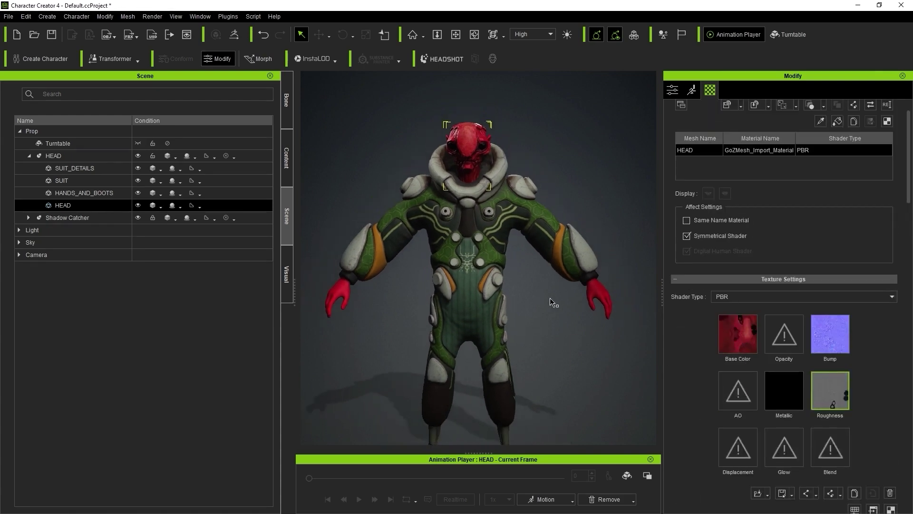
pyautogui.moveTo(551, 309); pyautogui.dragTo(565, 296, button='middle')
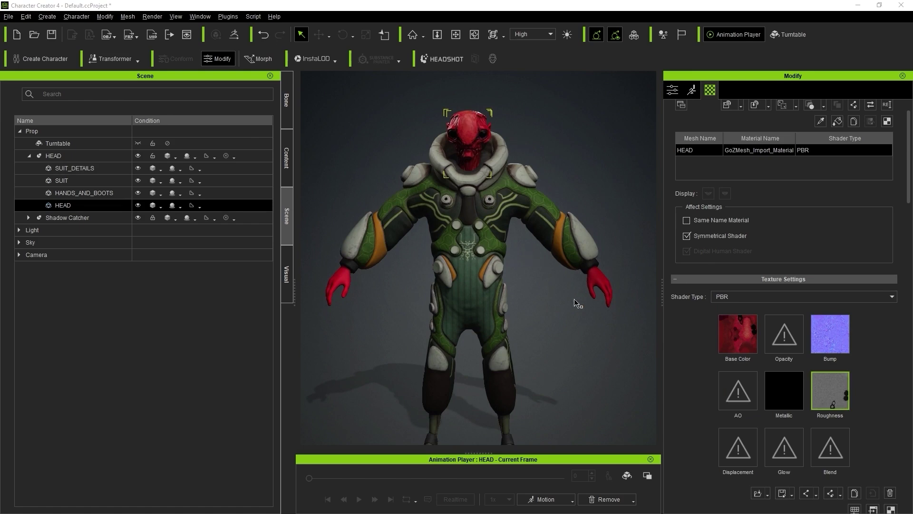
# Step: Select the SUIT mesh and examine its surface detail up close on the chest, torso and sleeves
pyautogui.moveTo(575, 299); pyautogui.dragTo(582, 283, button='middle')
pyautogui.scroll(-1, 591, 306)
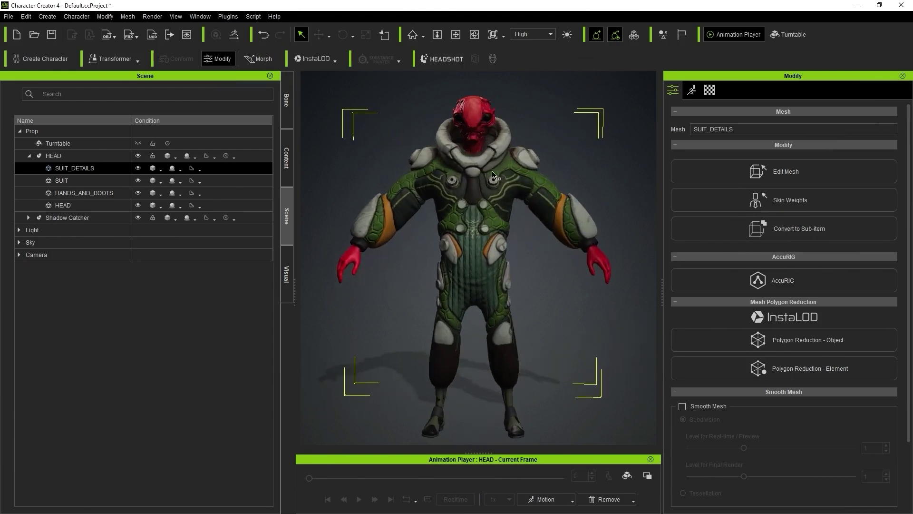
pyautogui.scroll(5, 514, 186)
pyautogui.click(158, 183)
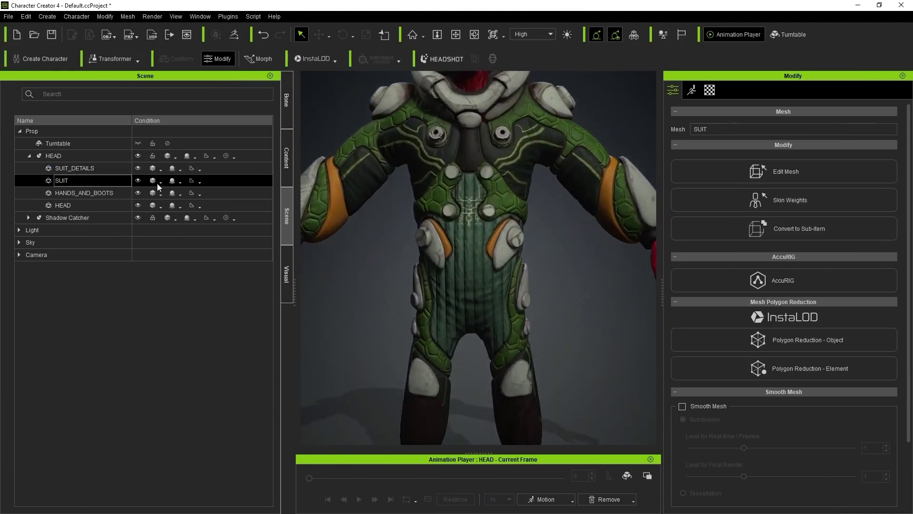
pyautogui.moveTo(497, 197); pyautogui.dragTo(508, 290, button='middle')
pyautogui.scroll(5, 533, 216)
pyautogui.moveTo(547, 230); pyautogui.dragTo(571, 237, button='right')
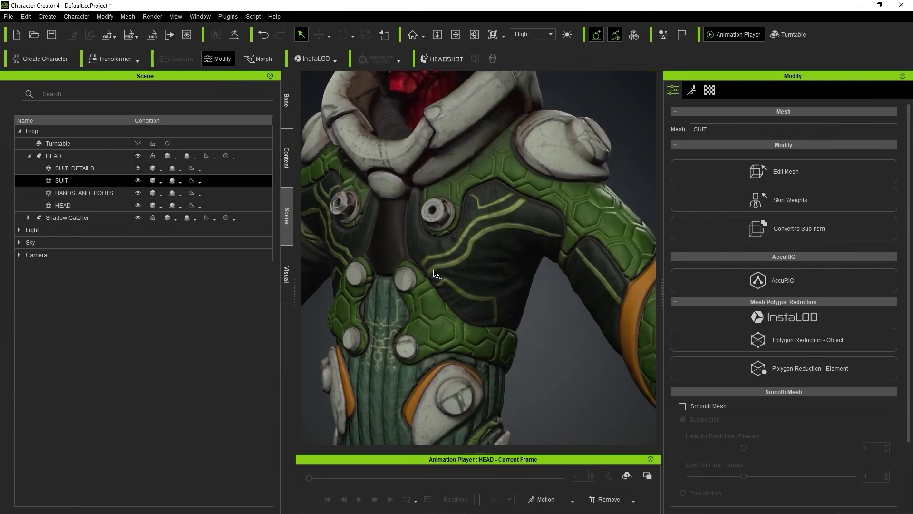
pyautogui.scroll(-4, 434, 274)
pyautogui.scroll(6, 530, 218)
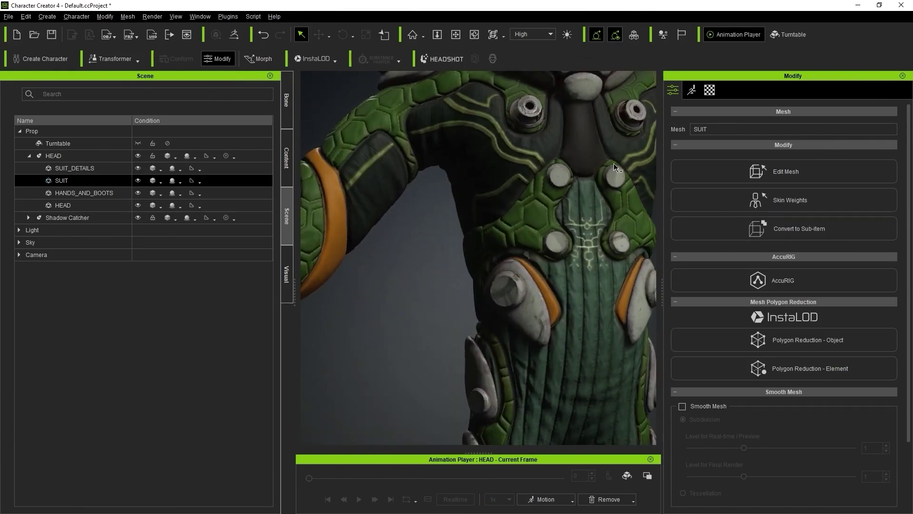
pyautogui.scroll(-4, 486, 157)
pyautogui.scroll(5, 627, 226)
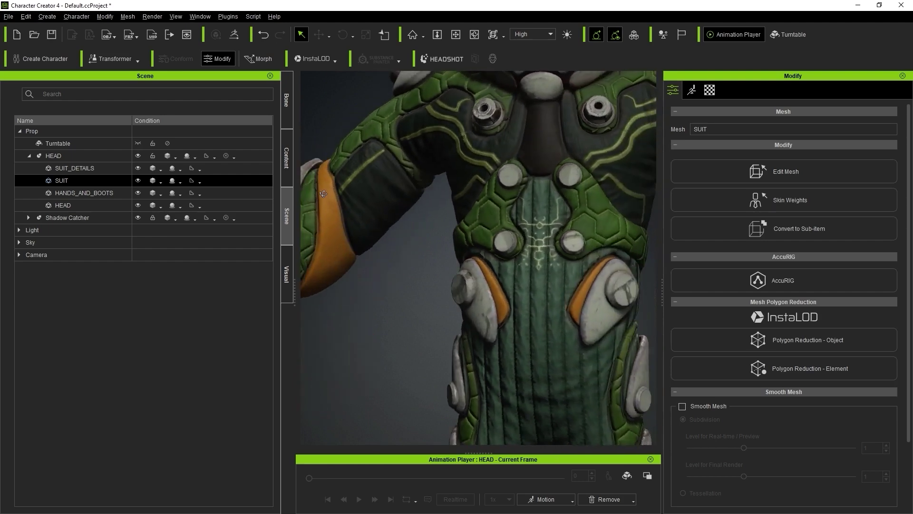
pyautogui.moveTo(627, 227); pyautogui.dragTo(474, 246, button='middle')
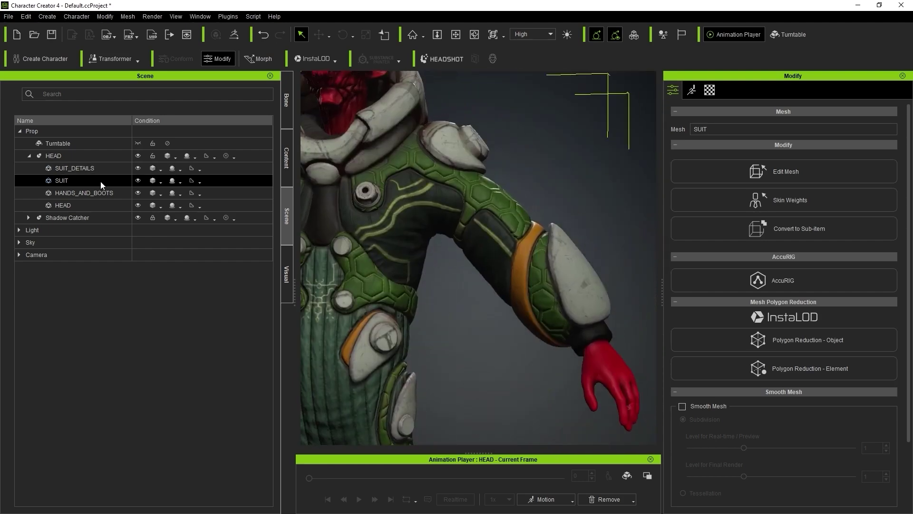
# Step: Flip the UVs of the SUIT_DETAILS Metallic channel vertically, switching the flip off and on to compare the shoulder armour
pyautogui.click(84, 169)
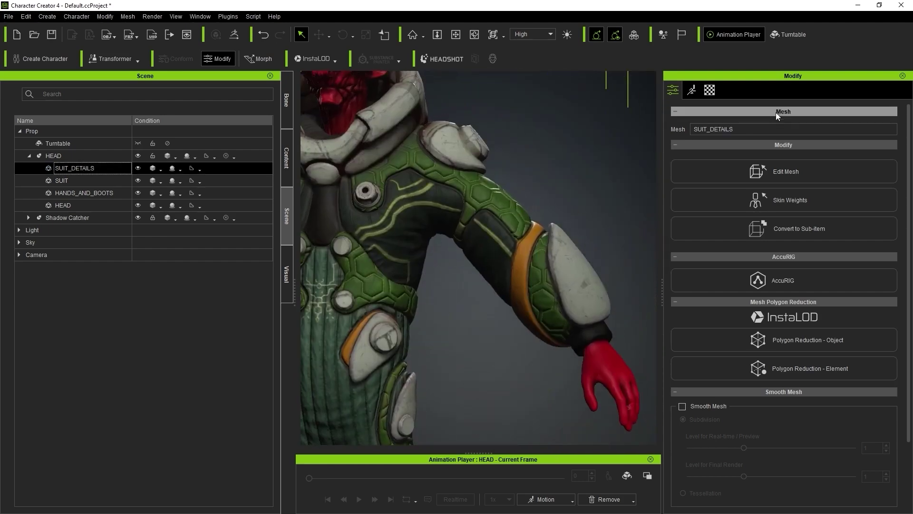
pyautogui.click(710, 90)
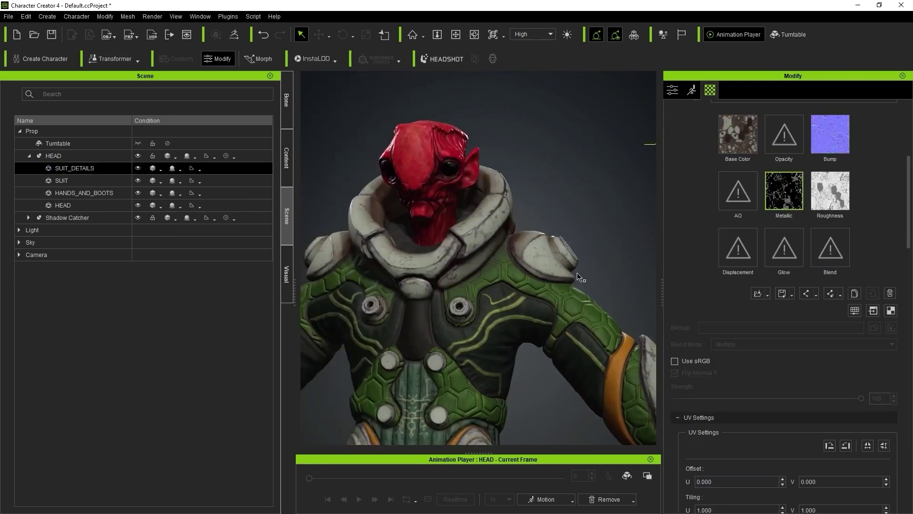
pyautogui.scroll(5, 363, 271)
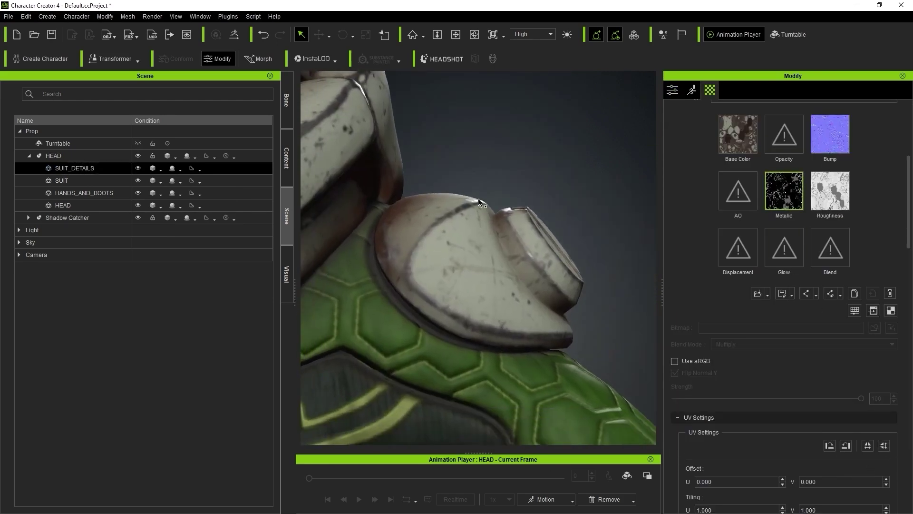
pyautogui.click(884, 446)
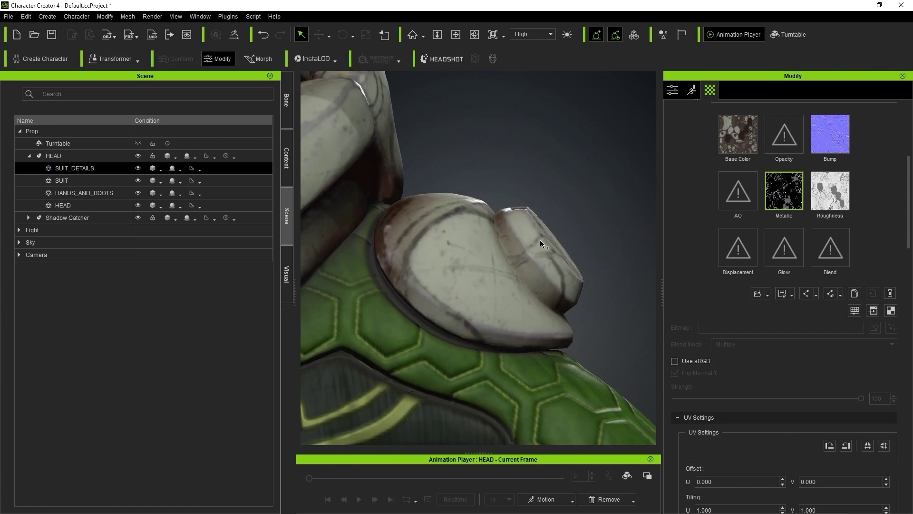
pyautogui.scroll(-3, 472, 337)
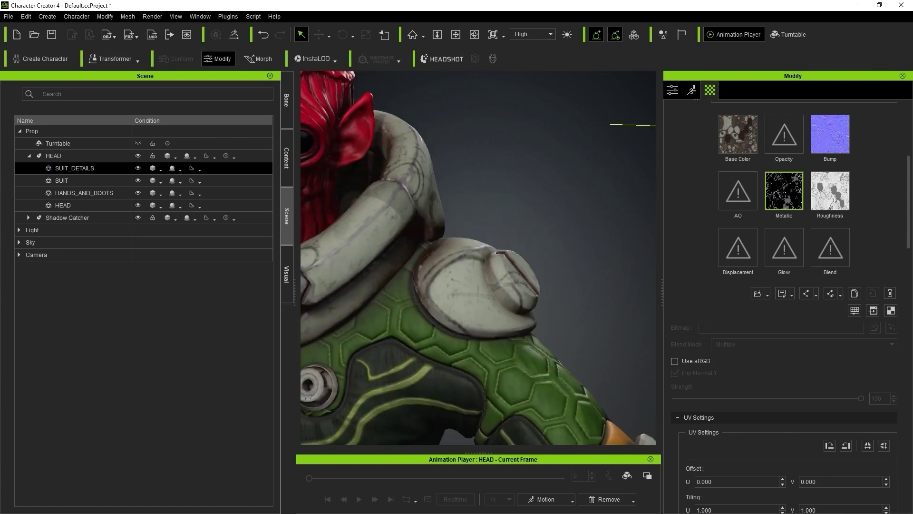
pyautogui.click(885, 445)
pyautogui.scroll(-4, 493, 287)
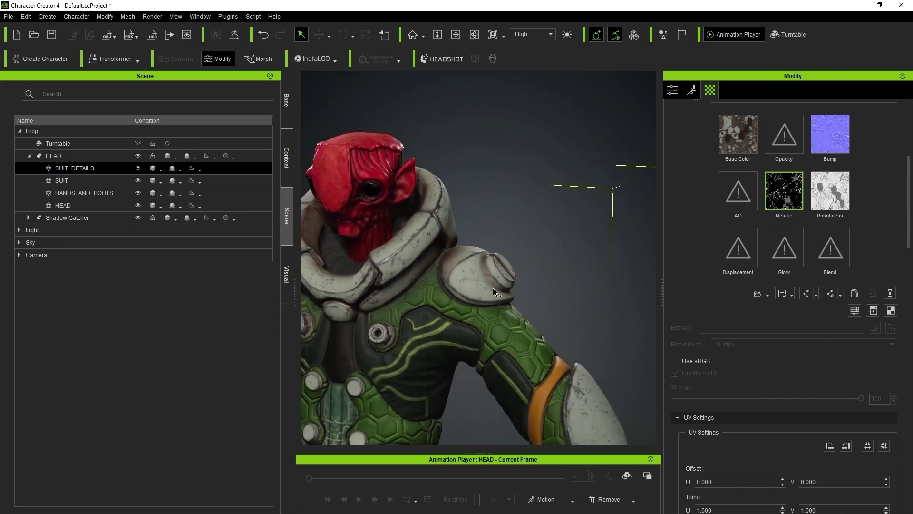
# Step: Examine the suit and armour materials over the whole character from the front and slightly from the side
pyautogui.moveTo(416, 171); pyautogui.dragTo(519, 219, button='right')
pyautogui.scroll(-1, 538, 278)
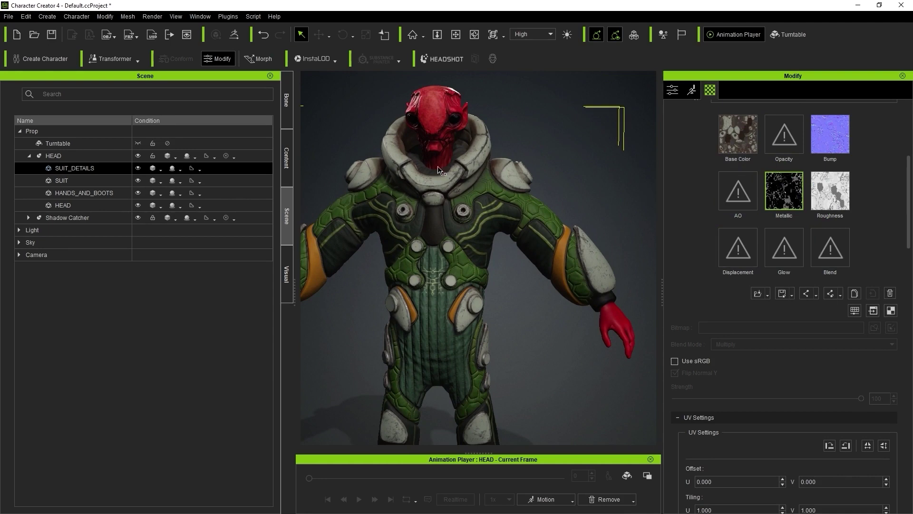
pyautogui.moveTo(438, 170); pyautogui.dragTo(477, 177, button='middle')
pyautogui.moveTo(562, 207); pyautogui.dragTo(568, 181, button='middle')
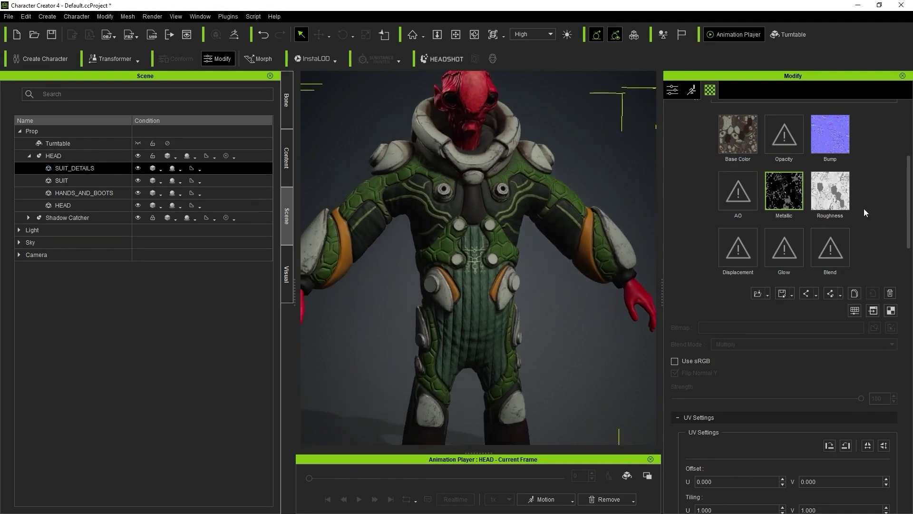
pyautogui.scroll(-5, 567, 287)
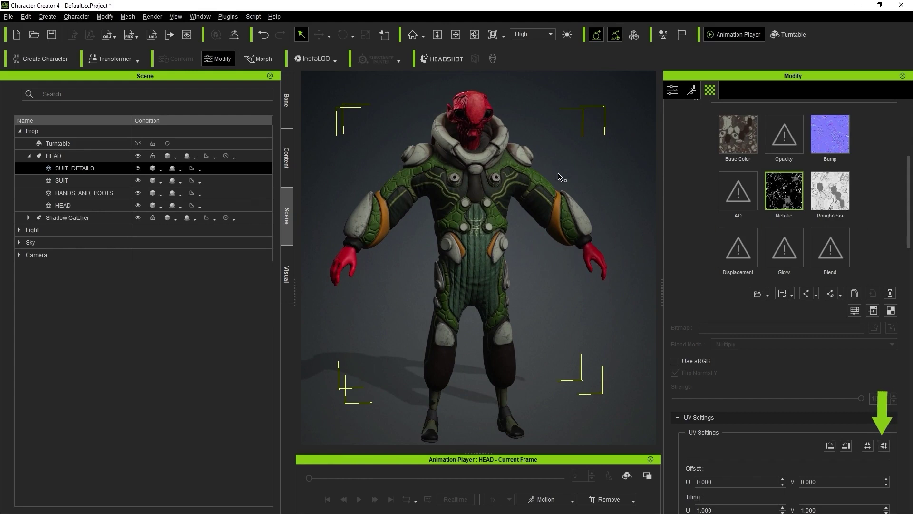
pyautogui.moveTo(559, 175); pyautogui.dragTo(492, 178, button='middle')
pyautogui.moveTo(492, 178); pyautogui.dragTo(511, 175, button='right')
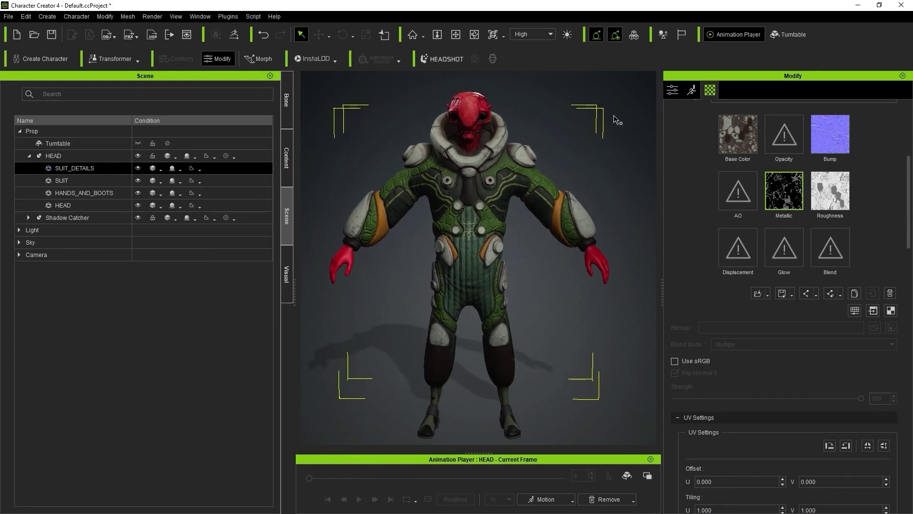
# Step: Clear the mesh selection and examine the character's full figure from head to boots
pyautogui.click(581, 137)
pyautogui.moveTo(539, 134); pyautogui.dragTo(562, 131, button='right')
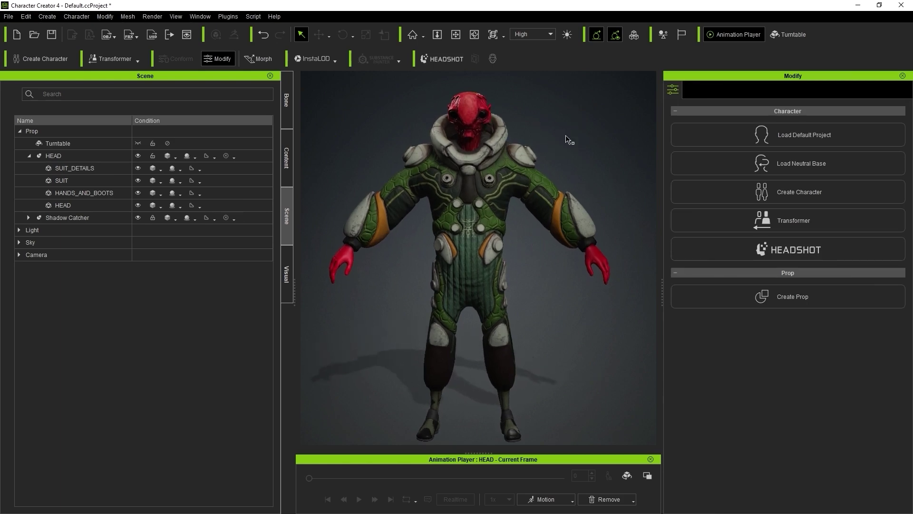
pyautogui.moveTo(431, 169); pyautogui.dragTo(473, 264, button='right')
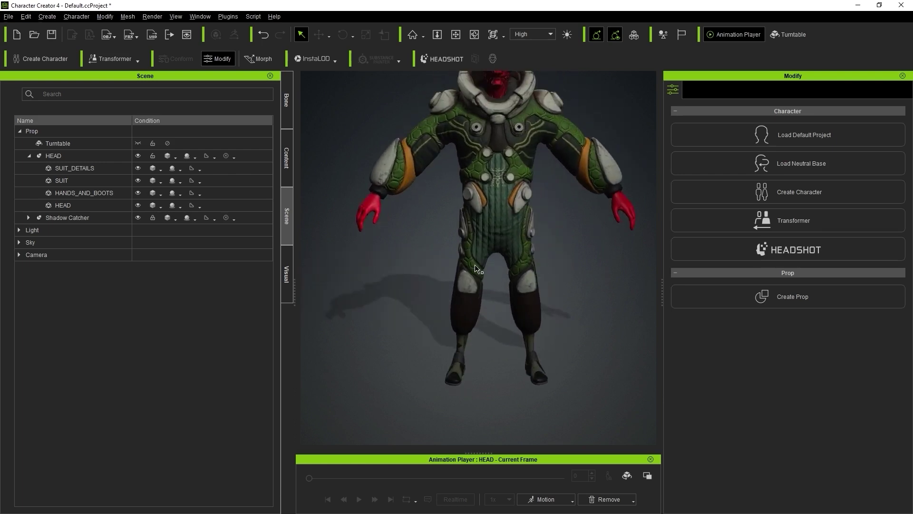
pyautogui.moveTo(446, 232); pyautogui.dragTo(536, 239, button='middle')
pyautogui.moveTo(557, 320); pyautogui.dragTo(547, 285, button='right')
pyautogui.scroll(-2, 545, 287)
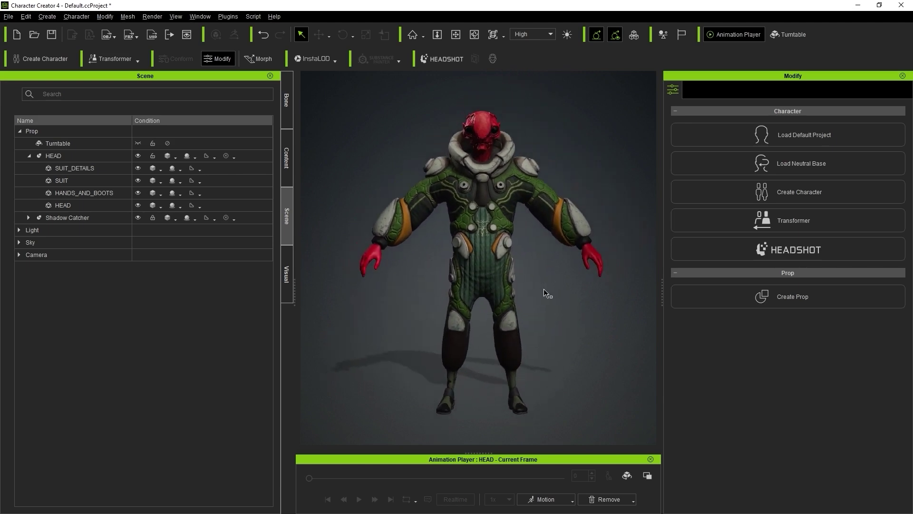
# Step: Save the project as Space_creature_01.ccProject
pyautogui.moveTo(543, 290)
pyautogui.mouseDown(button='middle')
pyautogui.moveTo(522, 287)
pyautogui.moveTo(563, 285)
pyautogui.moveTo(544, 285)
pyautogui.mouseUp(button='middle')
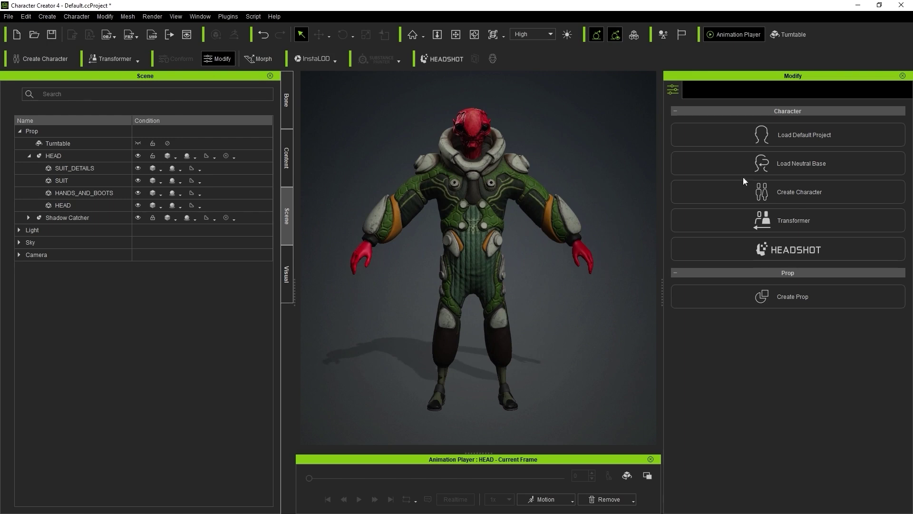
pyautogui.click(9, 17)
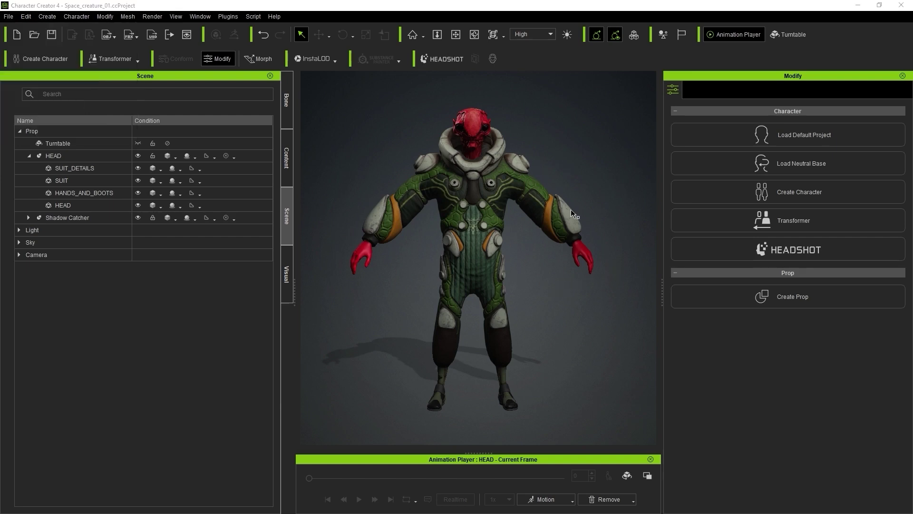
pyautogui.moveTo(577, 174)
pyautogui.mouseDown(button='right')
pyautogui.moveTo(579, 158)
pyautogui.moveTo(576, 166)
pyautogui.mouseUp(button='right')
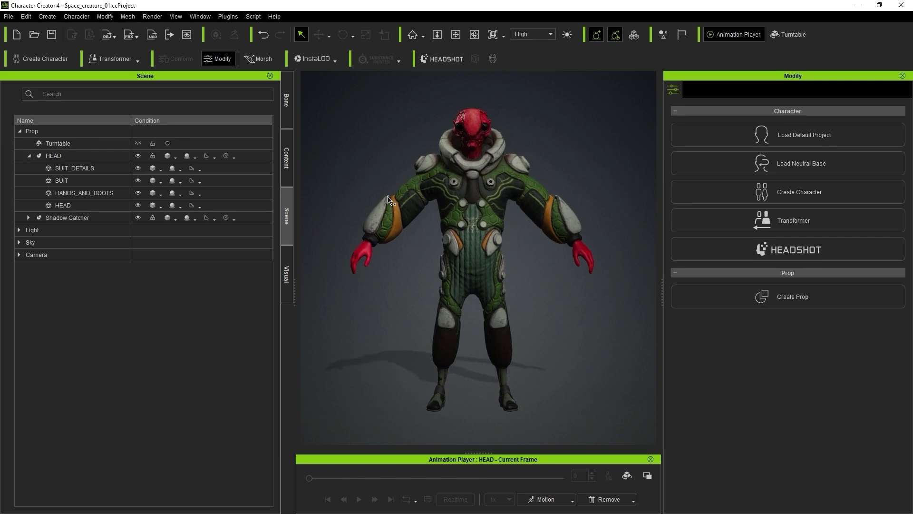
# Step: Examine the HEAD prop's hierarchy and compare the options for the whole prop with those for its four meshes
pyautogui.click(52, 155)
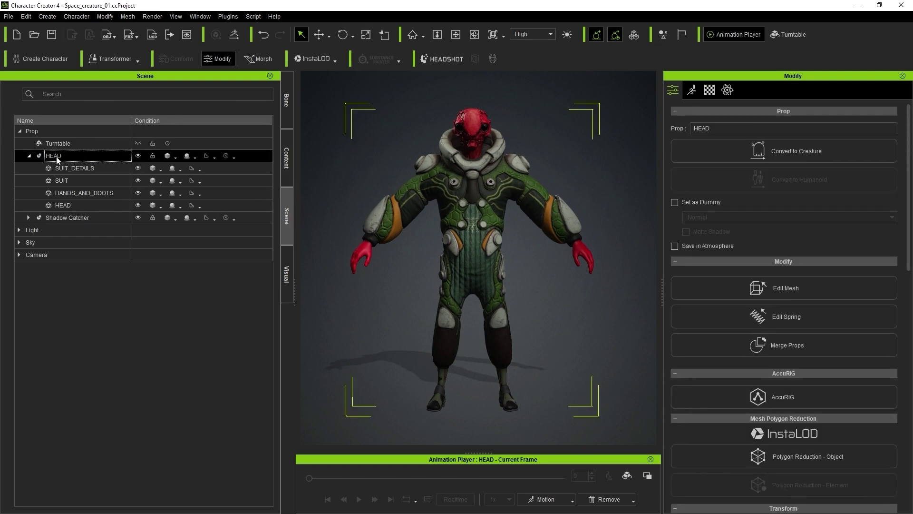
pyautogui.click(29, 156)
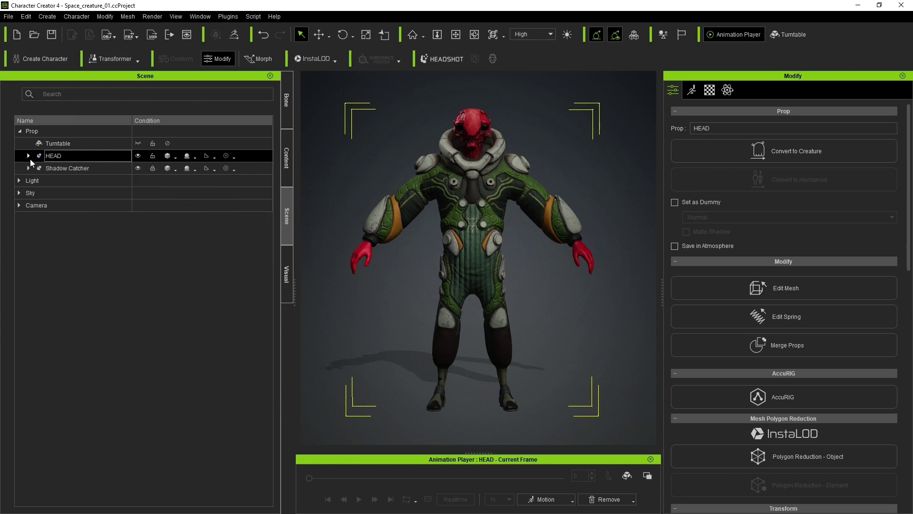
pyautogui.click(29, 156)
pyautogui.click(72, 170)
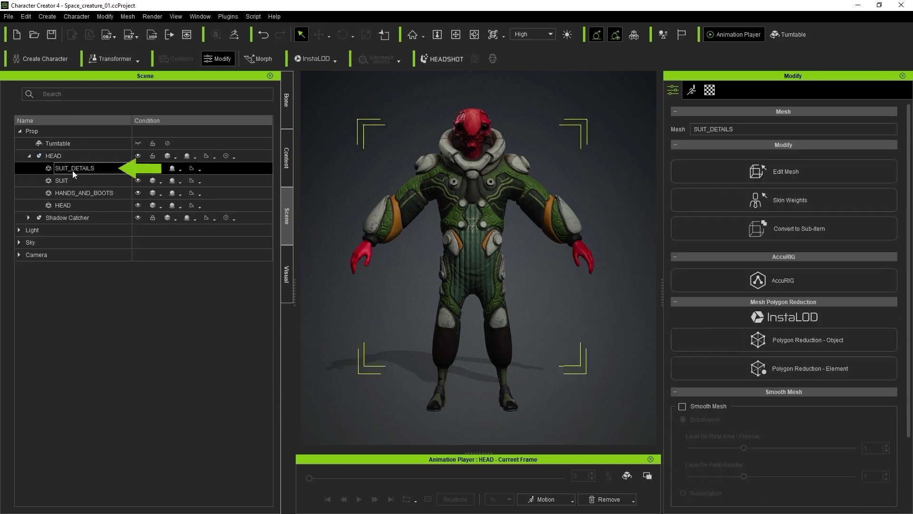
pyautogui.keyDown('shift'); pyautogui.click(81, 205); pyautogui.keyUp('shift')
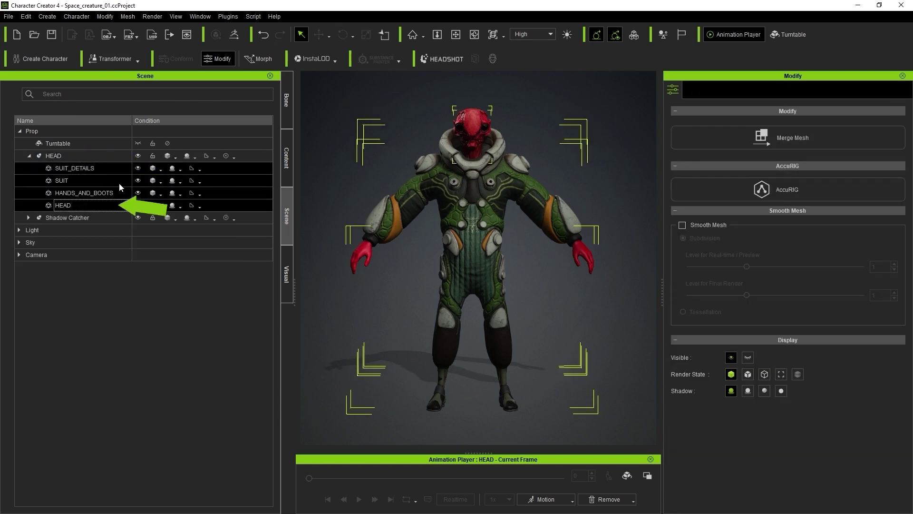
pyautogui.click(54, 160)
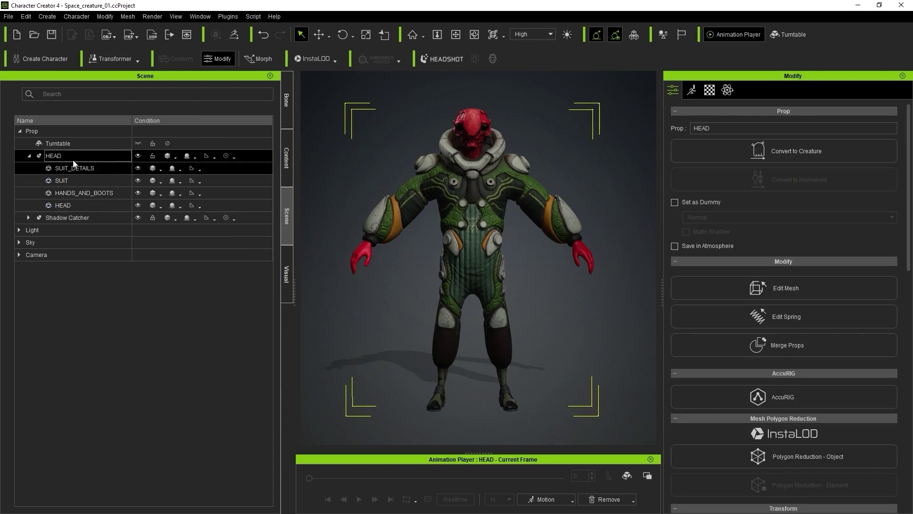
# Step: Select the four meshes from SUIT_DETAILS to HEAD and start AccuRIG
pyautogui.click(72, 168)
pyautogui.keyDown('shift'); pyautogui.click(74, 205); pyautogui.keyUp('shift')
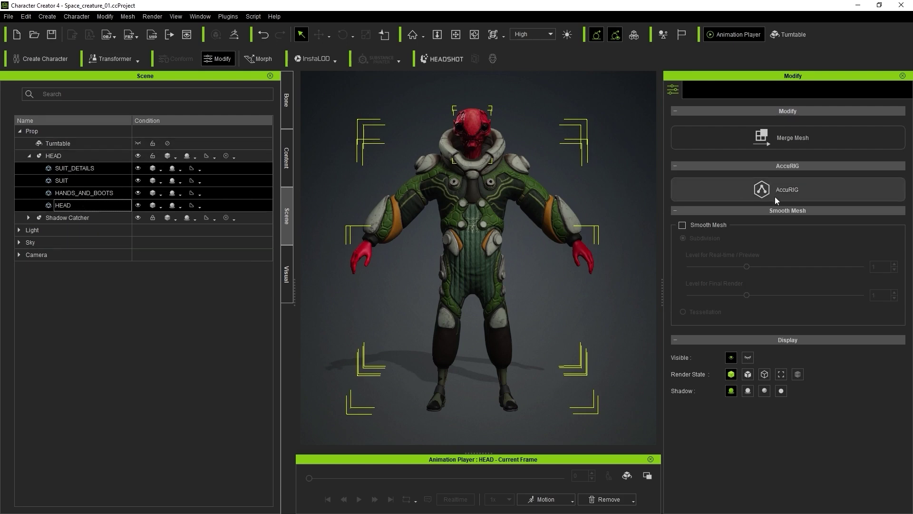
pyautogui.click(803, 189)
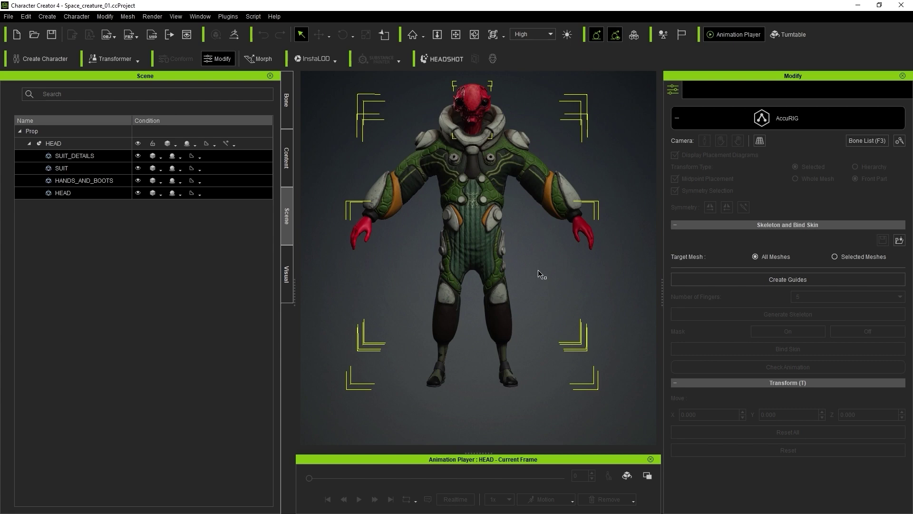
# Step: Select only the HEAD mesh in AccuRIG and examine the character from an angle
pyautogui.click(189, 199)
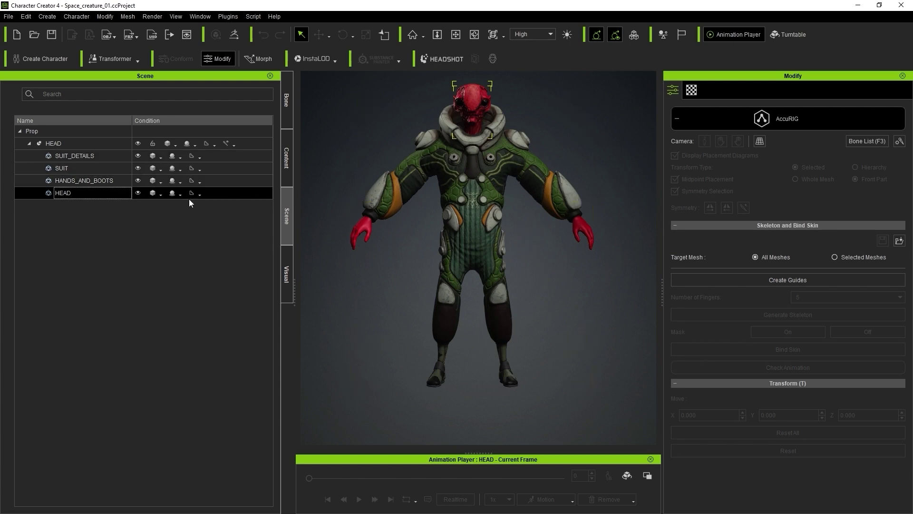
pyautogui.moveTo(526, 193); pyautogui.dragTo(638, 193, button='right')
pyautogui.moveTo(603, 158); pyautogui.dragTo(601, 176, button='middle')
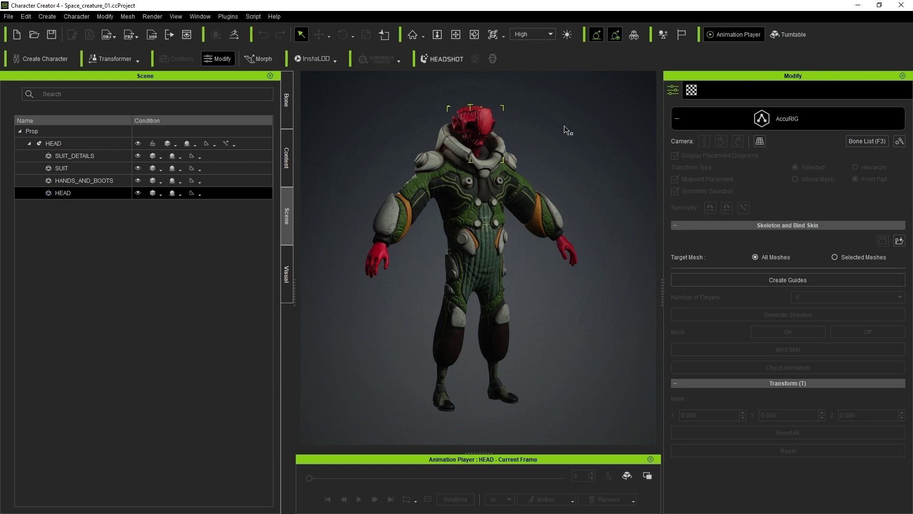
pyautogui.moveTo(566, 129); pyautogui.dragTo(527, 168, button='right')
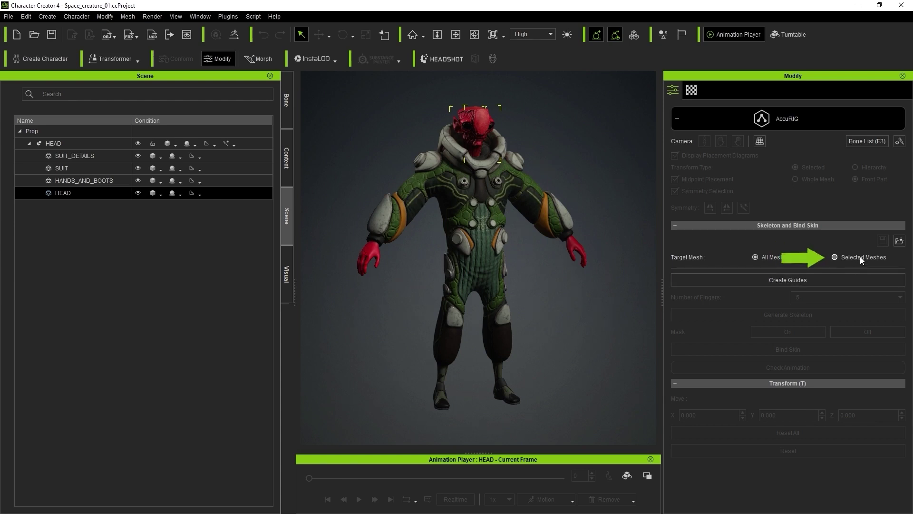
# Step: Clear the selection and select the SUIT_DETAILS, SUIT and HANDS_AND_BOOTS meshes
pyautogui.click(124, 230)
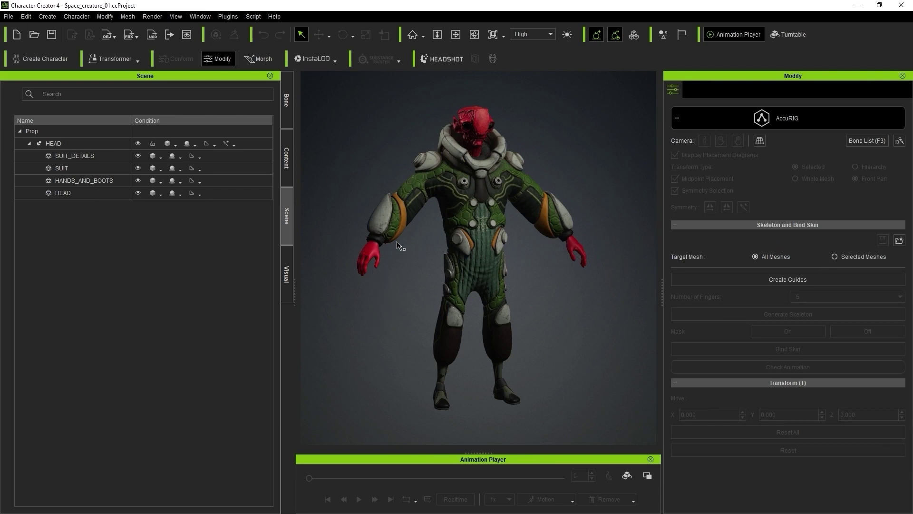
pyautogui.click(72, 195)
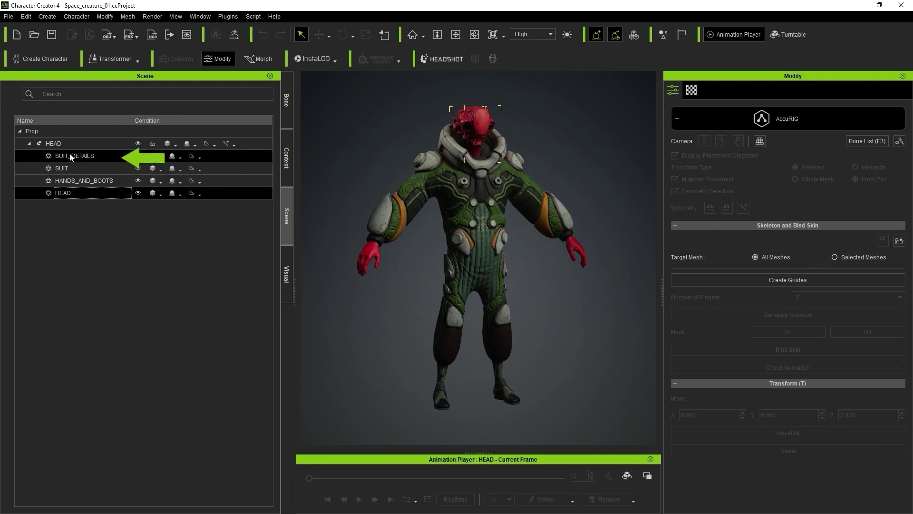
pyautogui.keyDown('shift'); pyautogui.click(71, 156); pyautogui.keyUp('shift')
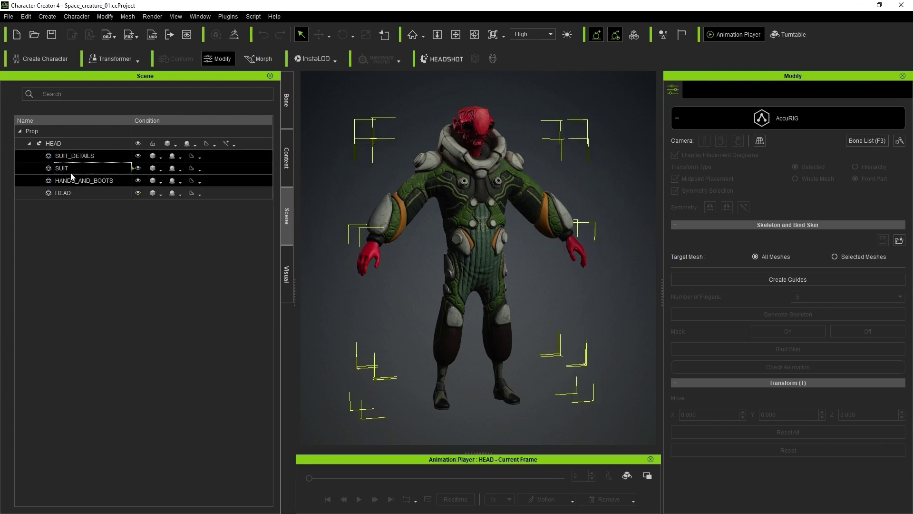
# Step: Try different selections among the four meshes under the HEAD prop
pyautogui.click(74, 193)
pyautogui.moveTo(73, 193); pyautogui.dragTo(72, 156)
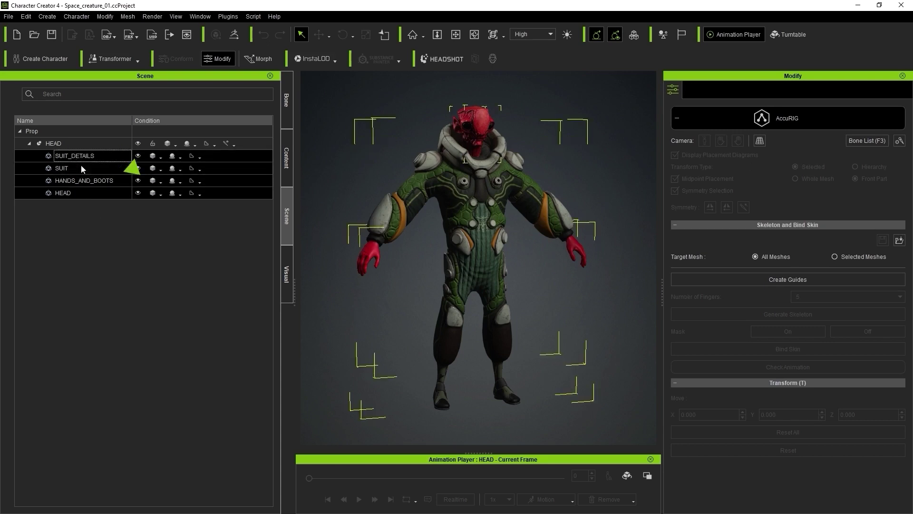
pyautogui.keyDown('ctrl'); pyautogui.click(73, 169); pyautogui.keyUp('ctrl')
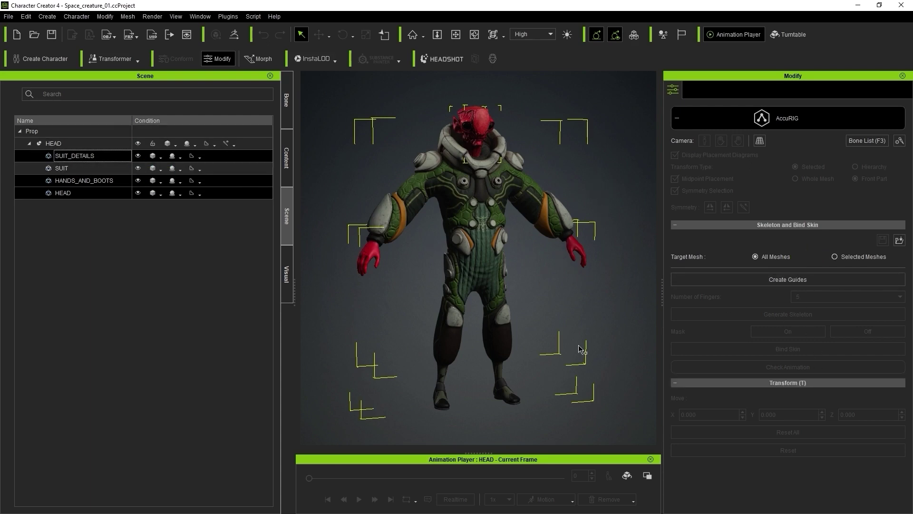
pyautogui.click(106, 253)
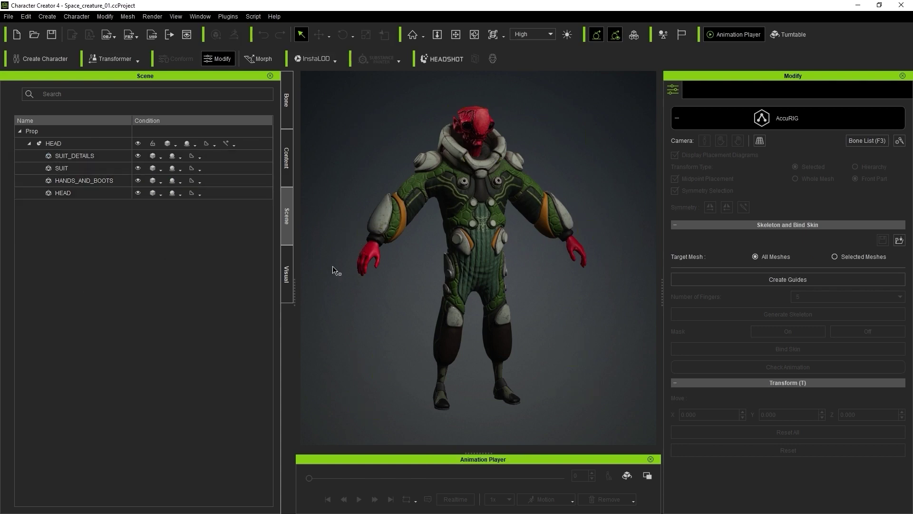
pyautogui.click(79, 156)
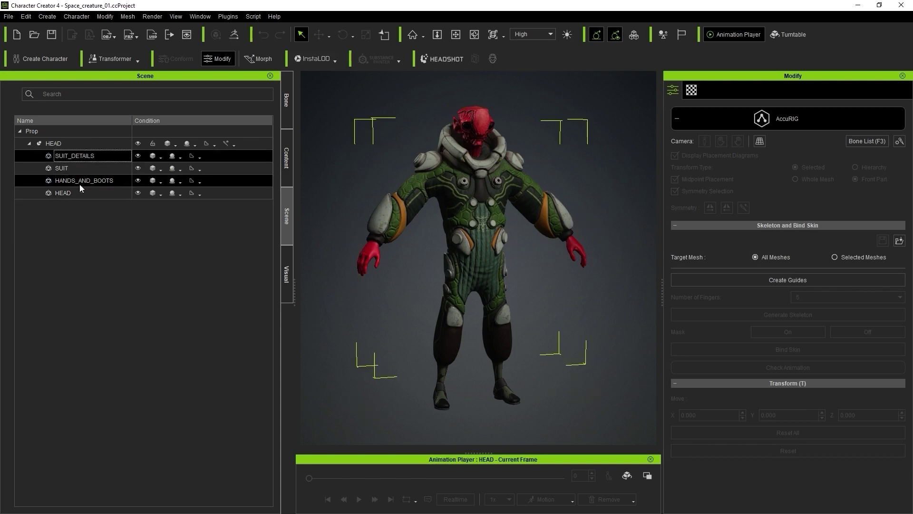
pyautogui.keyDown('shift'); pyautogui.click(79, 193); pyautogui.keyUp('shift')
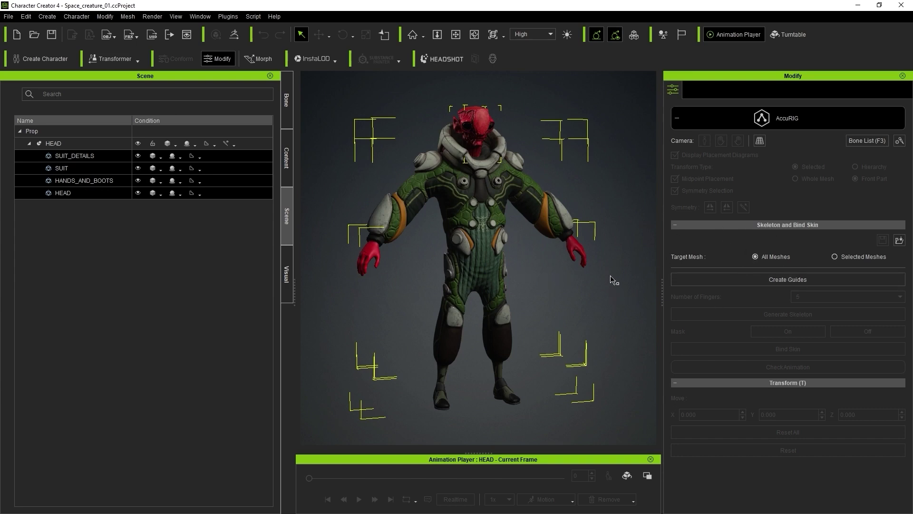
# Step: Select the whole HEAD prop and create the AccuRIG joint guides with All Meshes as the target
pyautogui.click(72, 143)
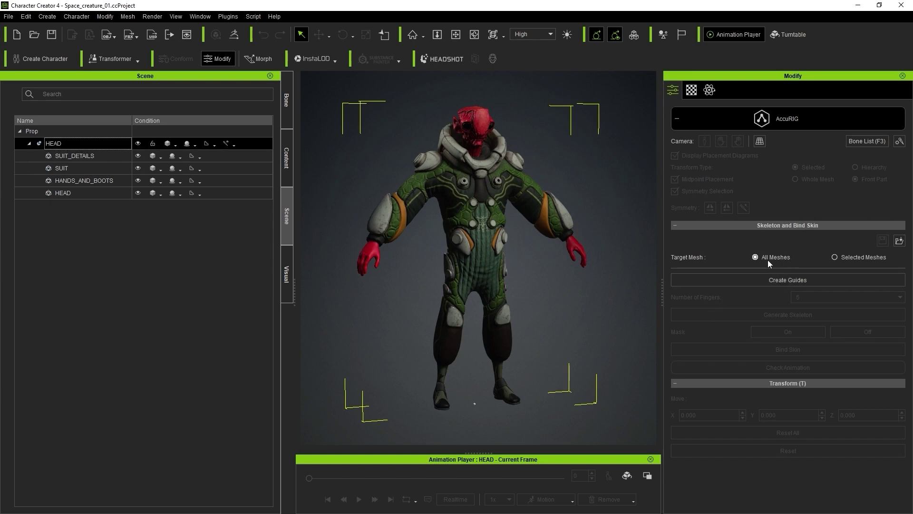
pyautogui.click(788, 280)
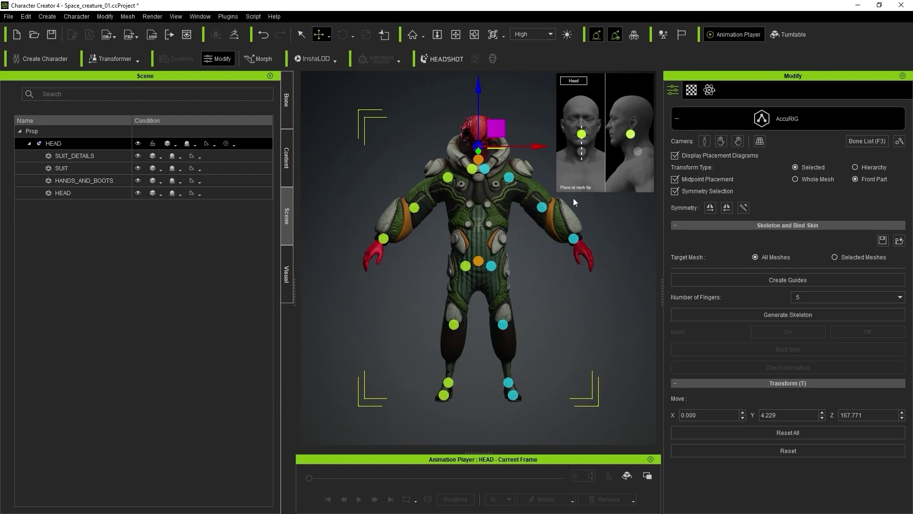
pyautogui.moveTo(617, 220); pyautogui.dragTo(597, 232, button='middle')
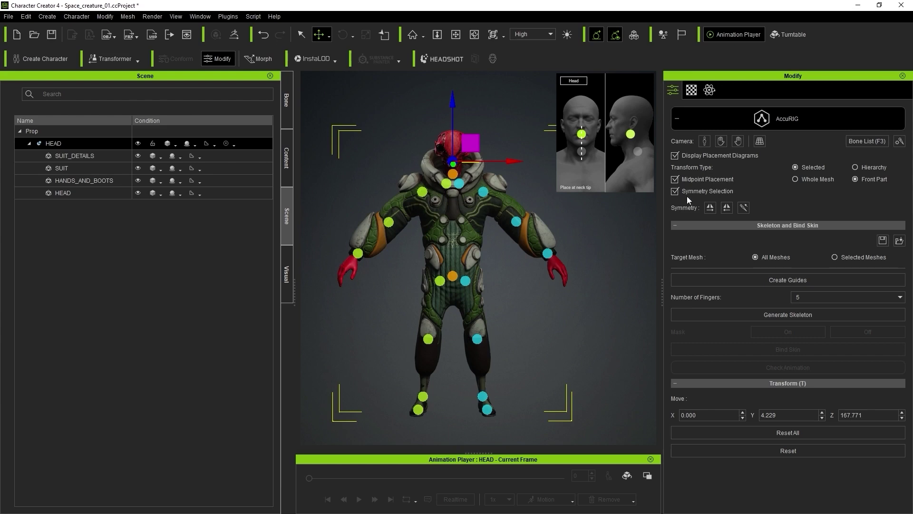
# Step: Examine the character's bone list and return to the scene hierarchy
pyautogui.click(869, 141)
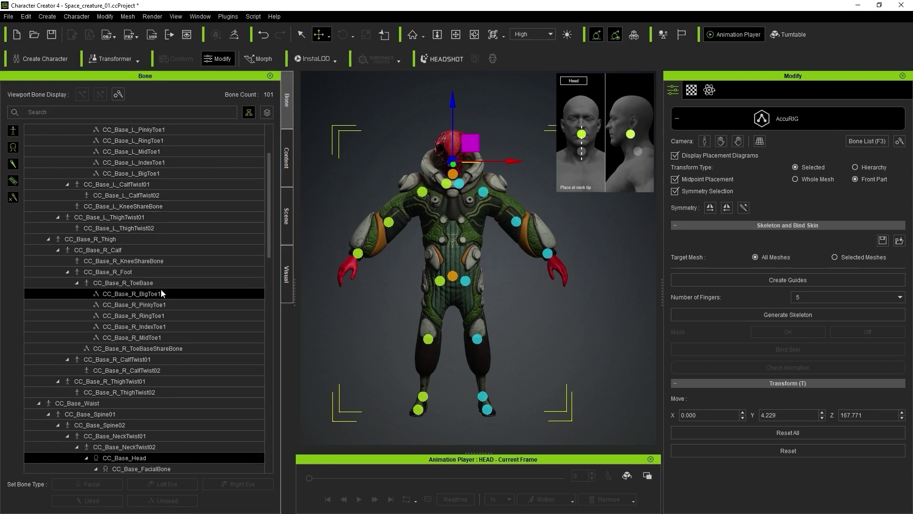
pyautogui.click(288, 215)
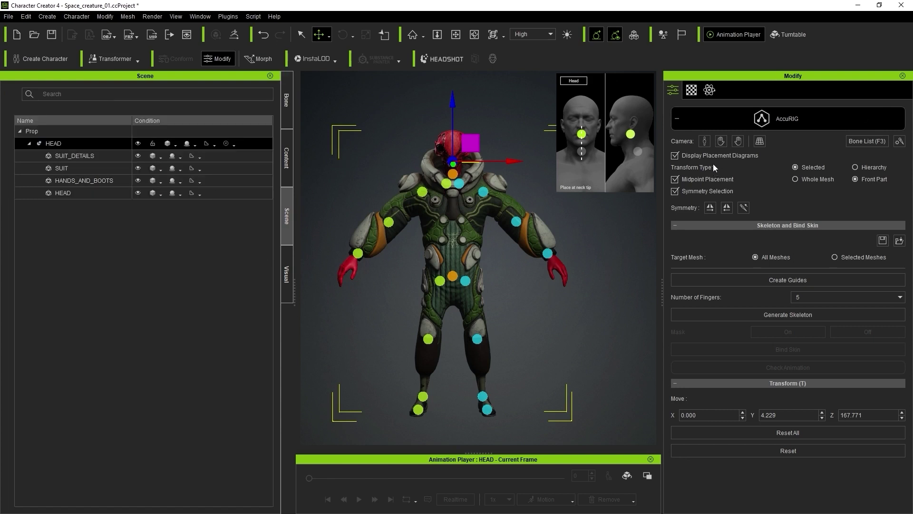
# Step: Set the joint guides' gizmo display to size 114 and opacity 0.52
pyautogui.click(900, 141)
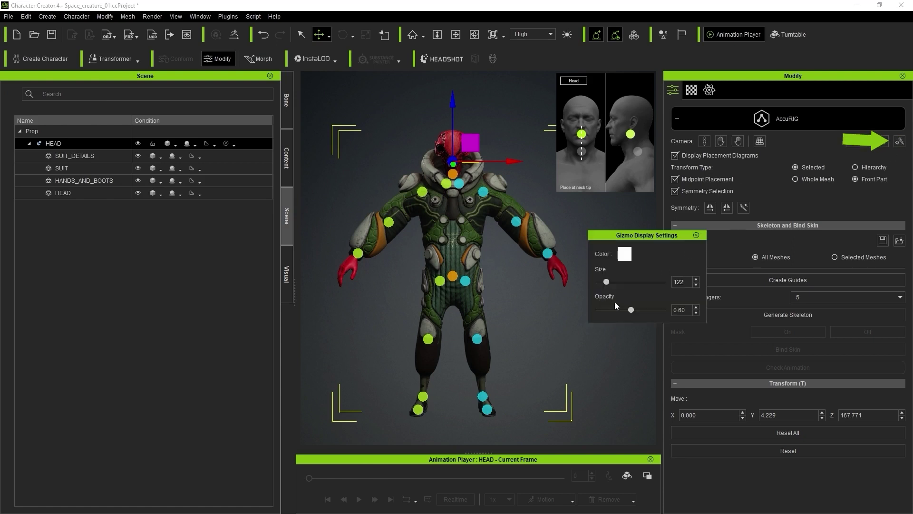
pyautogui.moveTo(607, 284); pyautogui.dragTo(625, 312)
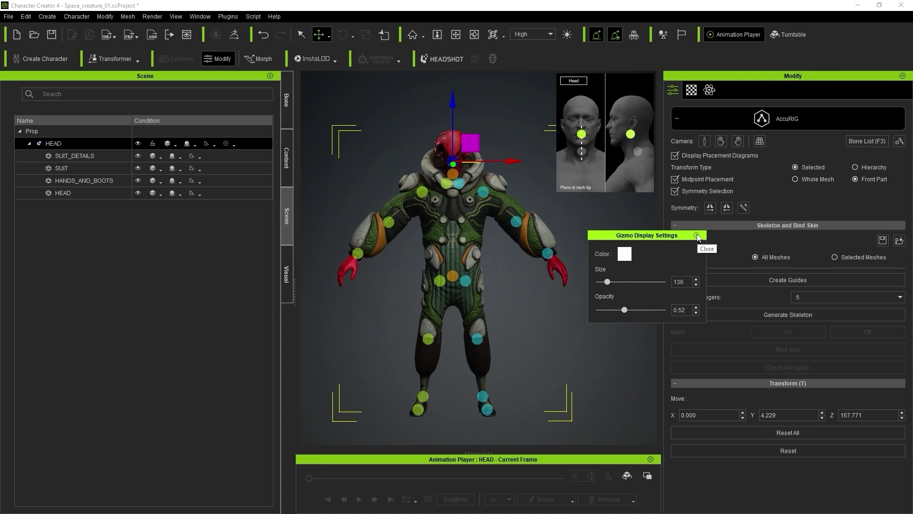
pyautogui.moveTo(608, 282); pyautogui.dragTo(605, 282)
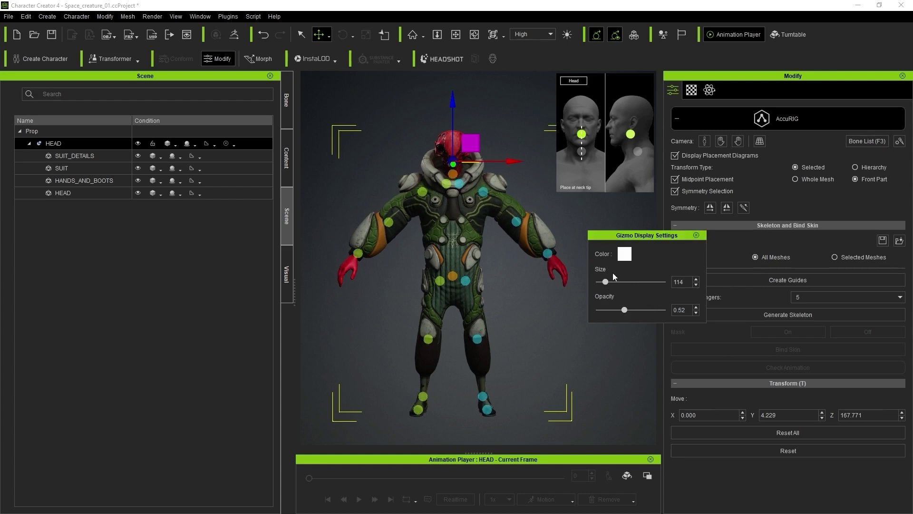
pyautogui.click(696, 235)
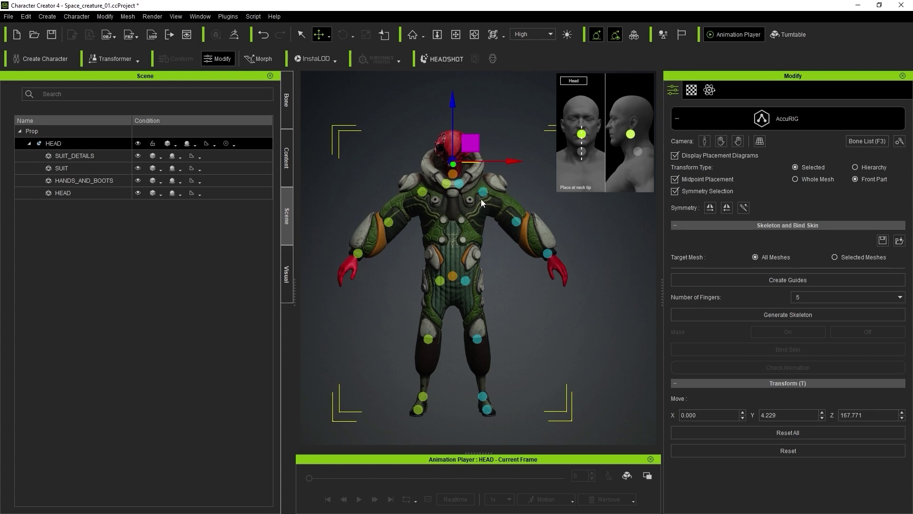
# Step: Select the character's right shoulder guide and move it outward and down to about X -29.6, Z 140
pyautogui.scroll(5, 481, 198)
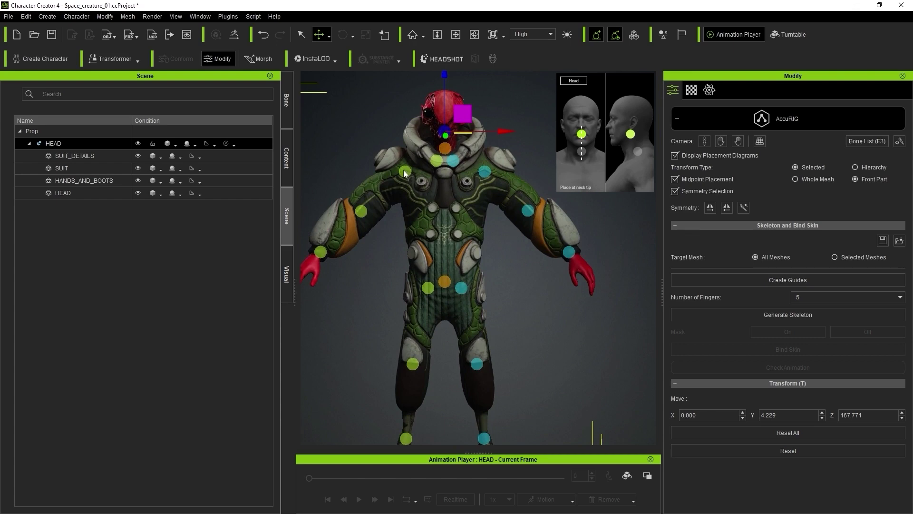
pyautogui.click(403, 171)
pyautogui.moveTo(406, 218); pyautogui.dragTo(450, 250, button='right')
pyautogui.moveTo(364, 209); pyautogui.dragTo(403, 221, button='right')
pyautogui.moveTo(403, 222); pyautogui.dragTo(450, 259, button='middle')
pyautogui.moveTo(450, 259); pyautogui.dragTo(440, 257, button='right')
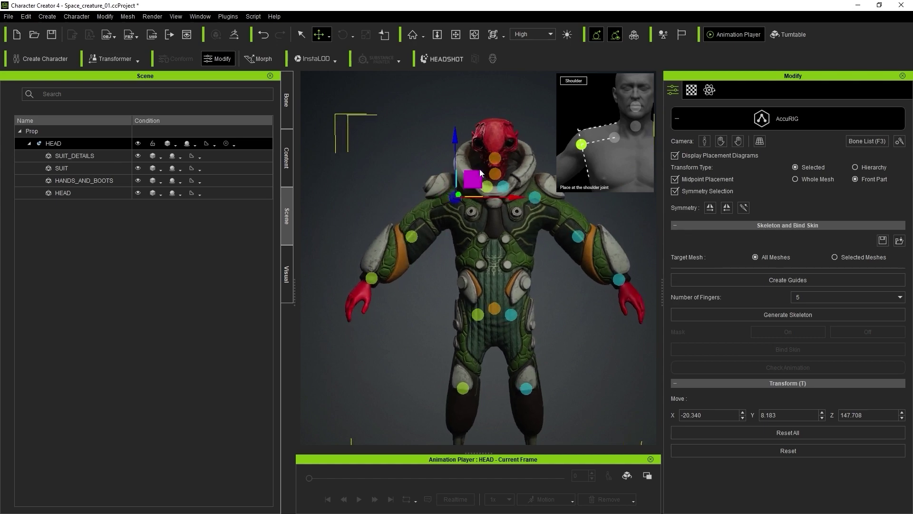
pyautogui.moveTo(471, 180); pyautogui.dragTo(457, 195)
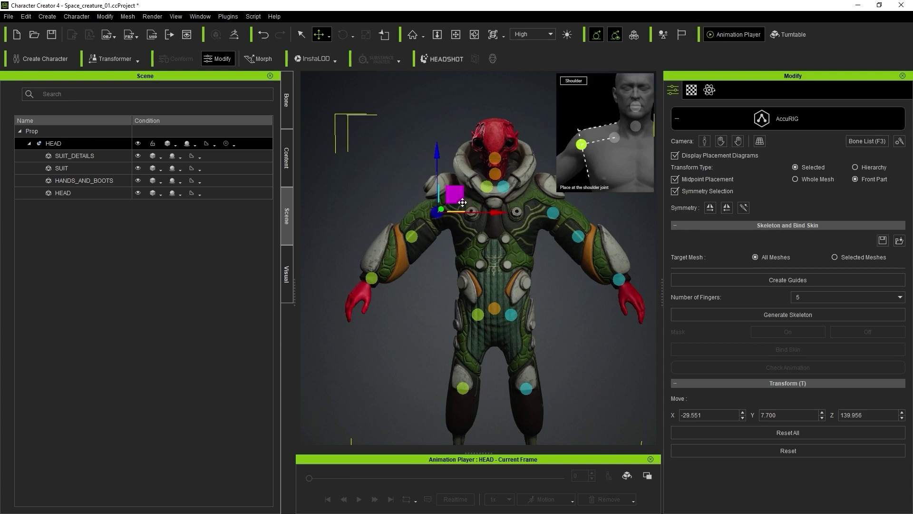
# Step: Try repositioning the shoulder guide from a side view at about X -22, Y 16, Z 134.5
pyautogui.scroll(3, 428, 204)
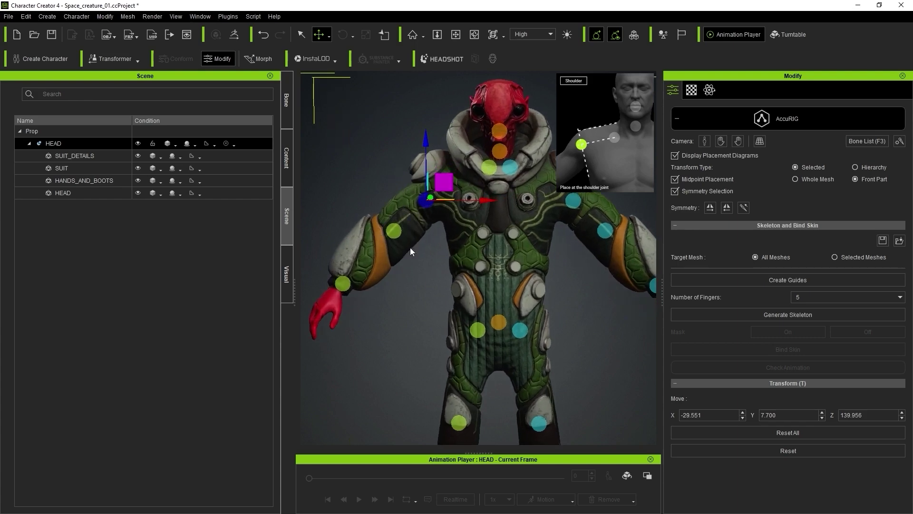
pyautogui.moveTo(363, 157); pyautogui.dragTo(661, 264, button='right')
pyautogui.moveTo(343, 202); pyautogui.dragTo(425, 205, button='right')
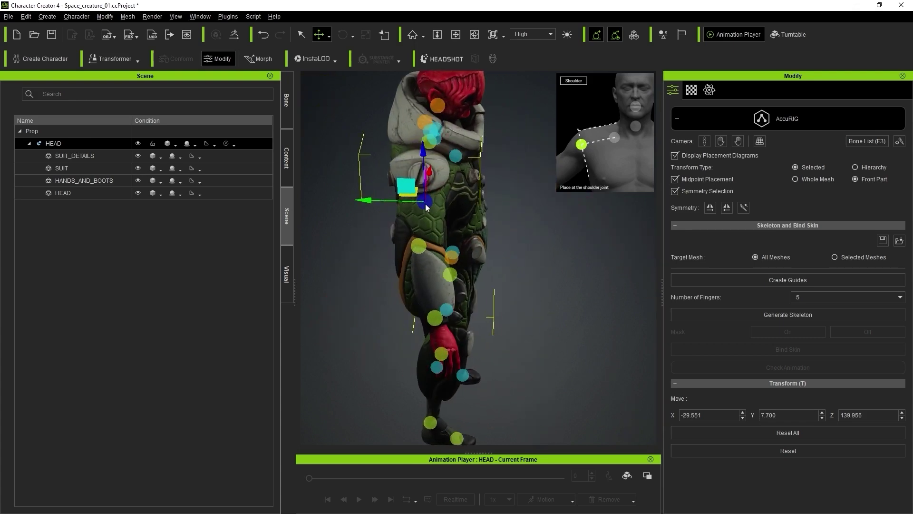
pyautogui.moveTo(409, 190)
pyautogui.mouseDown()
pyautogui.moveTo(392, 190)
pyautogui.moveTo(405, 203)
pyautogui.mouseUp()
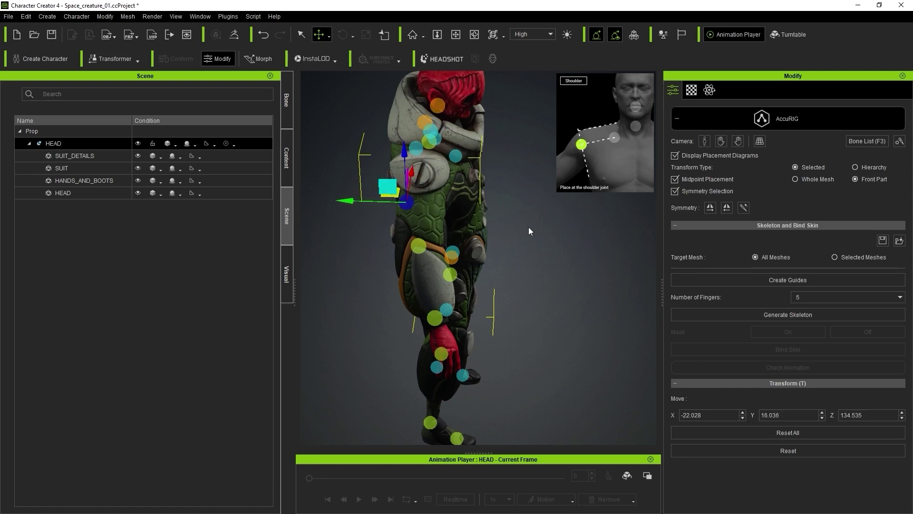
# Step: Move the shoulder guide from the front to about X -27.7, Y 8.3, Z 145.7
pyautogui.moveTo(529, 231); pyautogui.dragTo(291, 127, button='right')
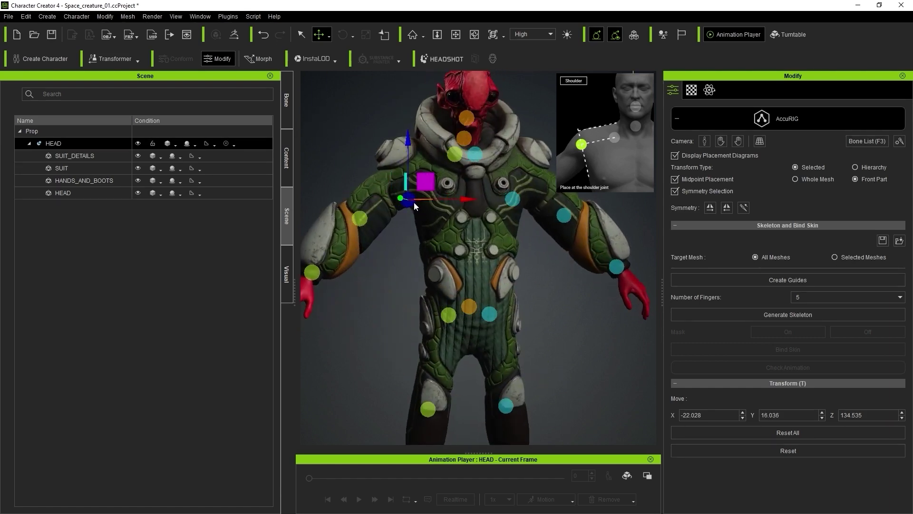
pyautogui.moveTo(409, 222); pyautogui.dragTo(440, 217, button='right')
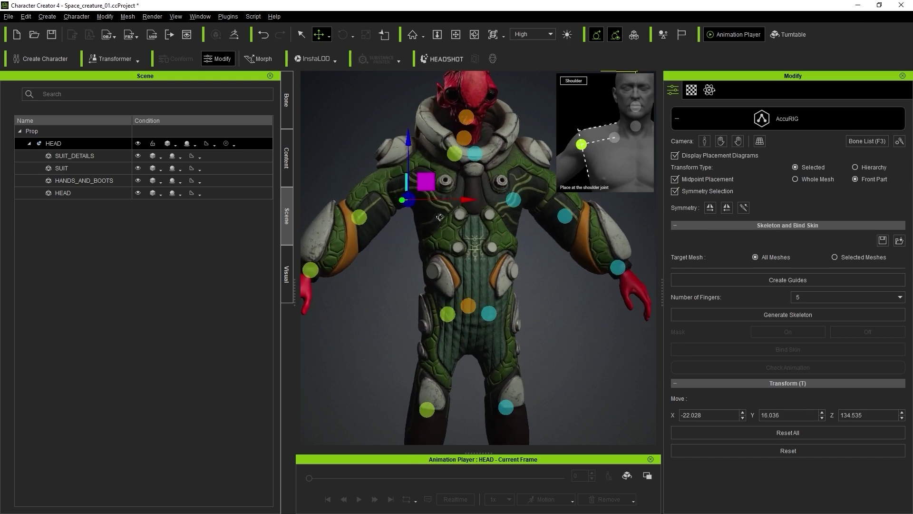
pyautogui.moveTo(424, 180); pyautogui.dragTo(412, 153)
# Step: Try shifting the shoulder guide from the side to about X -8.8, Y 10.4, Z 138.3 and inspect it from the front
pyautogui.moveTo(410, 184); pyautogui.dragTo(620, 225, button='right')
pyautogui.moveTo(463, 189); pyautogui.dragTo(516, 195, button='right')
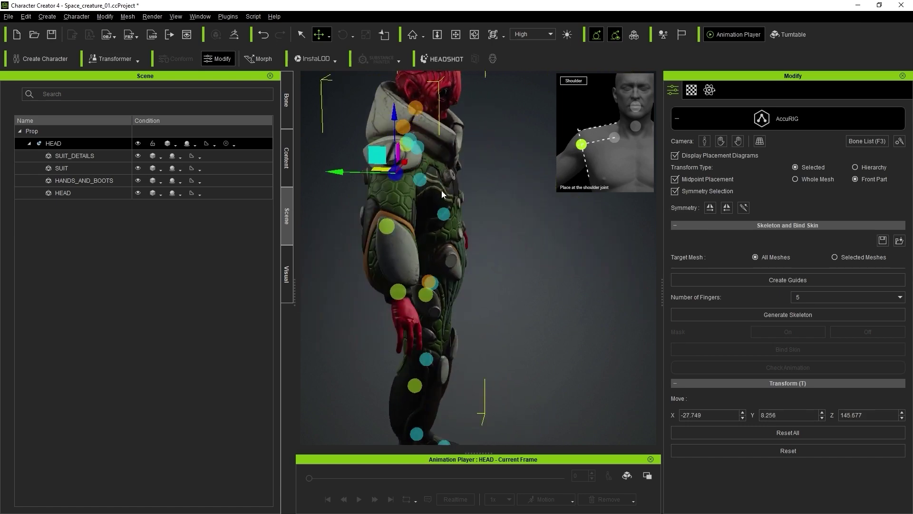
pyautogui.moveTo(369, 154); pyautogui.dragTo(383, 157)
pyautogui.moveTo(383, 157); pyautogui.dragTo(437, 185, button='right')
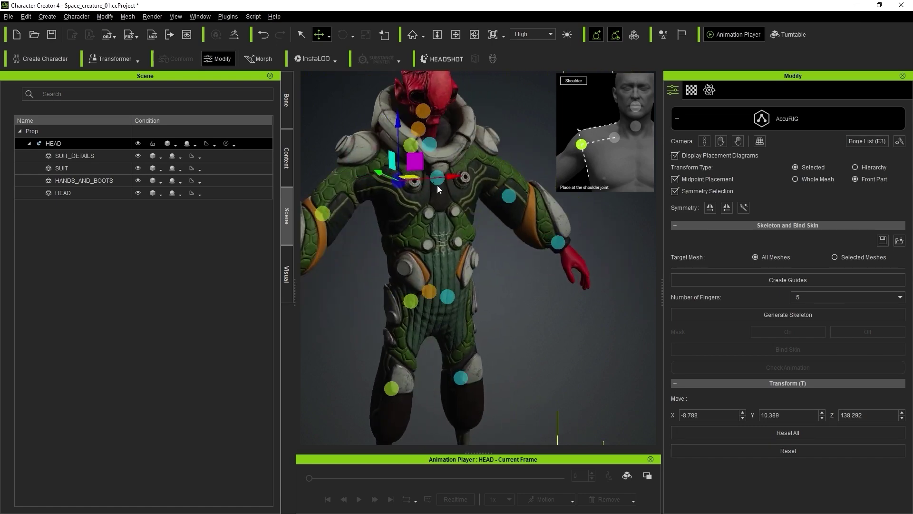
# Step: Move the shoulder guide back to the shoulder joint at about X -26.4, Y 8.3, Z 143
pyautogui.moveTo(516, 244)
pyautogui.mouseDown(button='right')
pyautogui.moveTo(483, 243)
pyautogui.moveTo(523, 252)
pyautogui.mouseUp(button='right')
pyautogui.moveTo(569, 230); pyautogui.dragTo(479, 189, button='right')
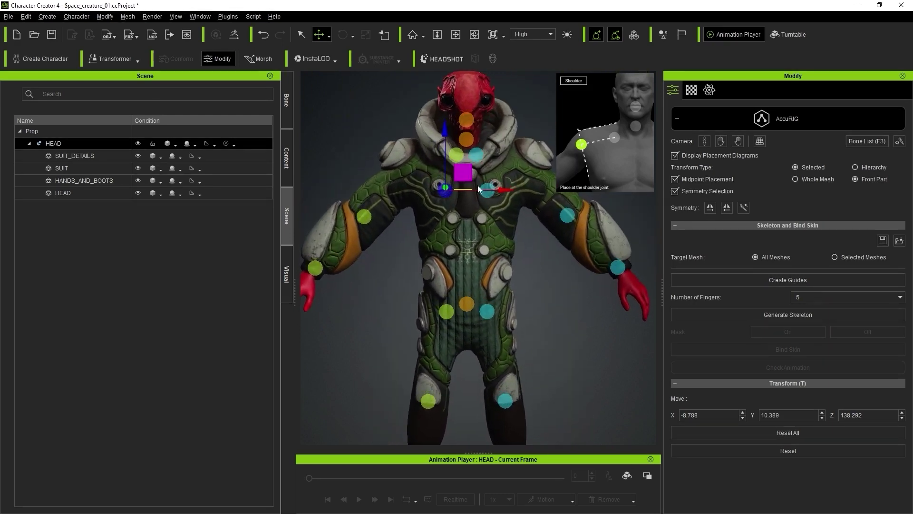
pyautogui.moveTo(462, 173); pyautogui.dragTo(421, 166)
pyautogui.moveTo(421, 166); pyautogui.dragTo(402, 153, button='right')
# Step: Turn off Midpoint Placement and fine-tune the shoulder guide to about X -24.3, Z 145.2
pyautogui.click(701, 180)
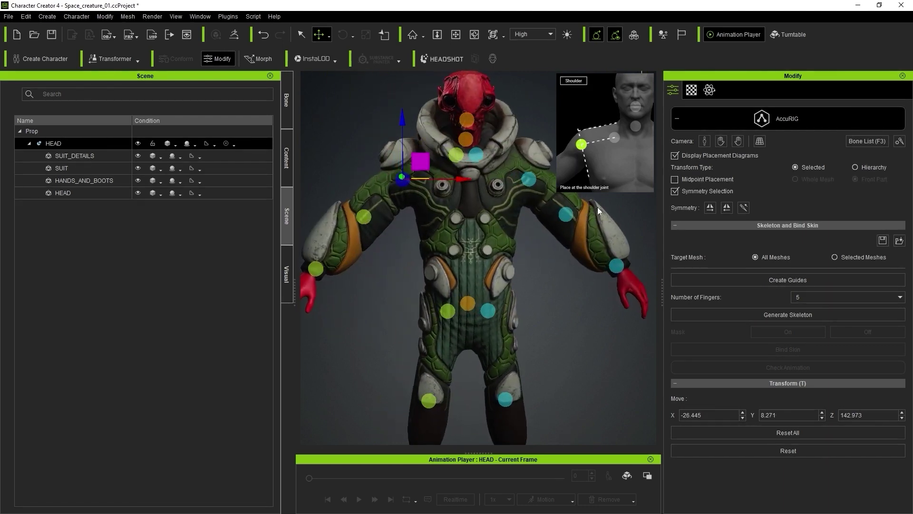
pyautogui.moveTo(597, 206); pyautogui.dragTo(518, 234, button='middle')
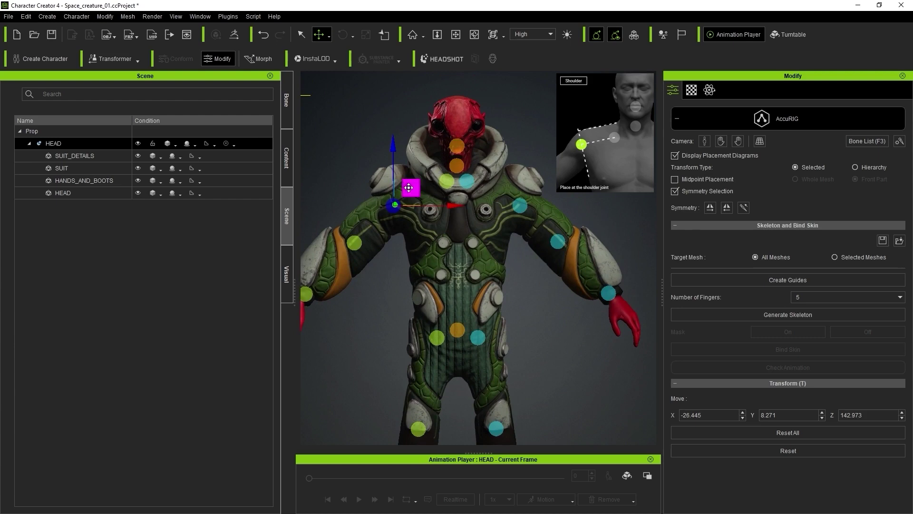
pyautogui.moveTo(411, 187); pyautogui.dragTo(412, 185)
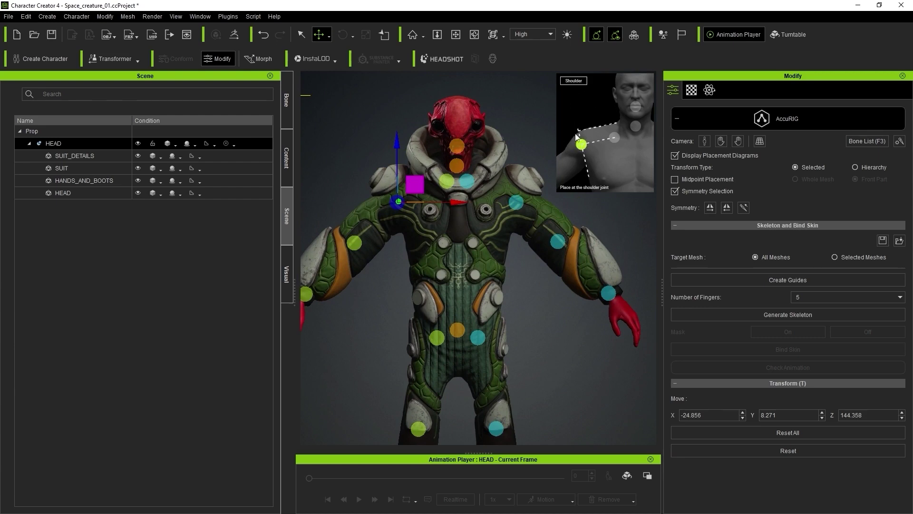
pyautogui.moveTo(415, 185); pyautogui.dragTo(416, 184)
pyautogui.moveTo(415, 186); pyautogui.dragTo(416, 185)
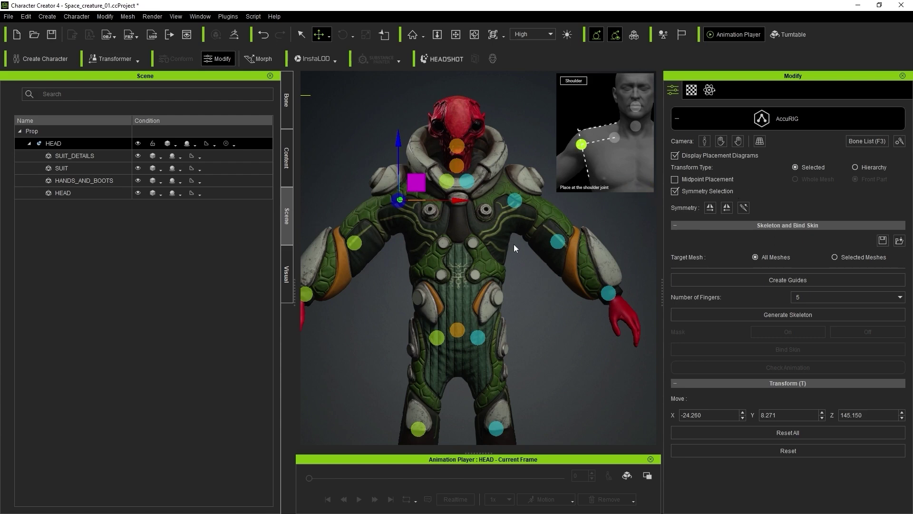
# Step: Move the right clavicle guide outward and down to about X -6.8, Z 150.8
pyautogui.click(447, 180)
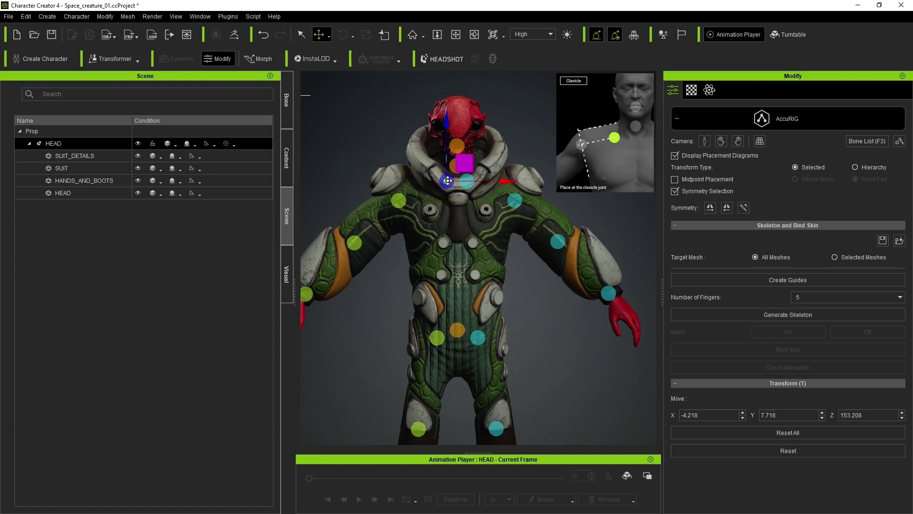
pyautogui.moveTo(465, 163); pyautogui.dragTo(458, 168)
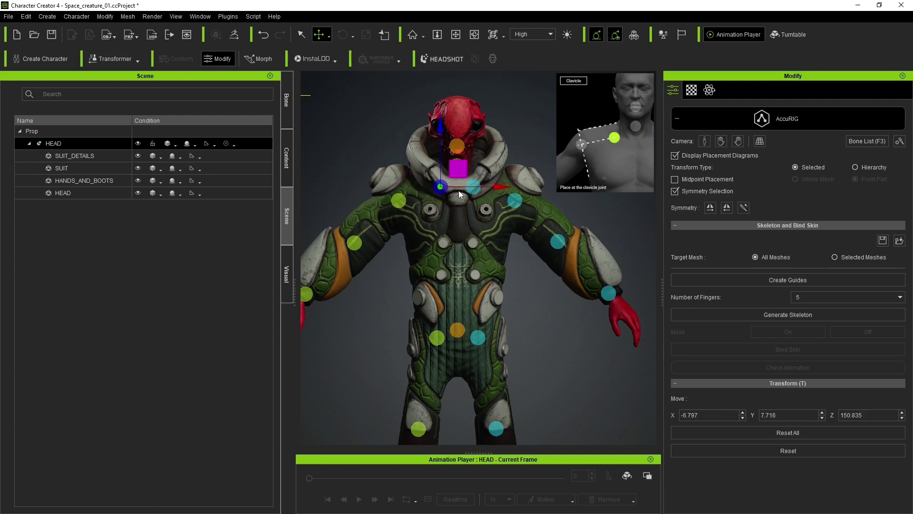
# Step: Move the neck guide forward inside the collar to around Y 6.5 and lower it slightly toward the neck base
pyautogui.click(456, 147)
pyautogui.click(457, 167)
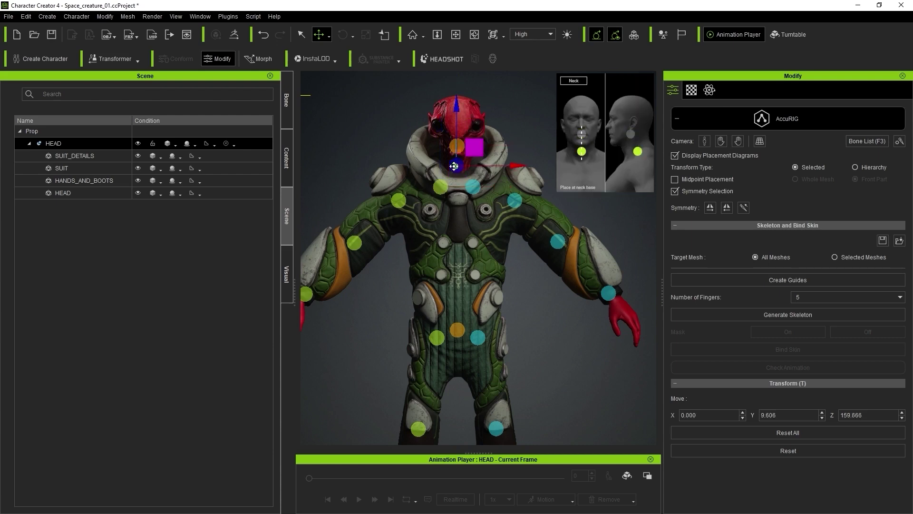
pyautogui.moveTo(412, 160); pyautogui.dragTo(647, 273, button='right')
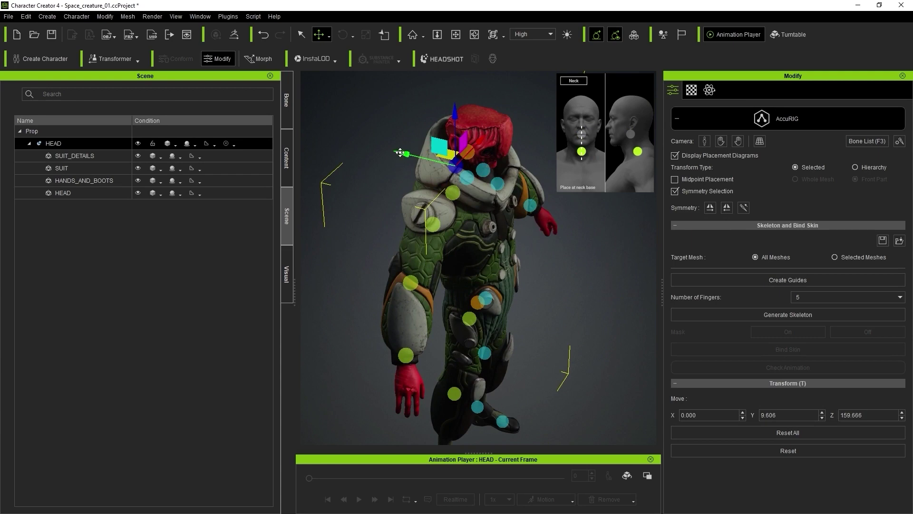
pyautogui.moveTo(399, 154); pyautogui.dragTo(480, 165)
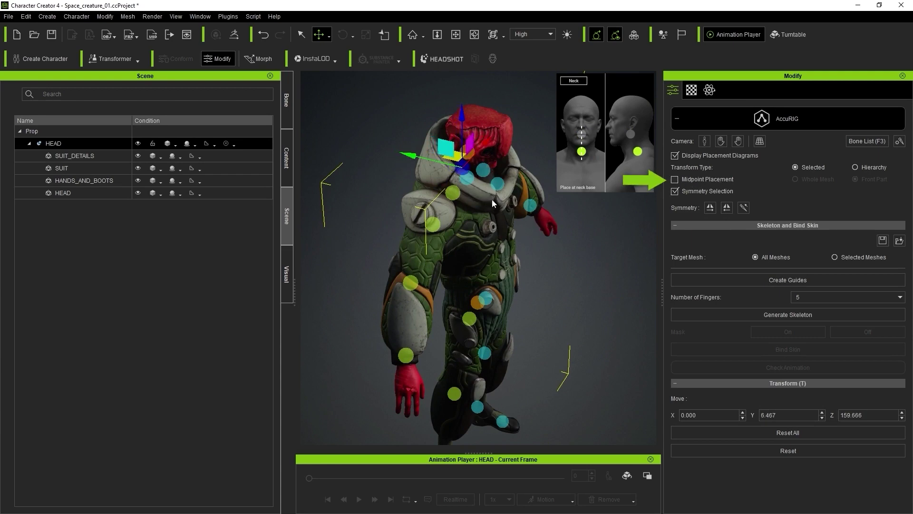
pyautogui.moveTo(492, 199); pyautogui.dragTo(414, 166, button='right')
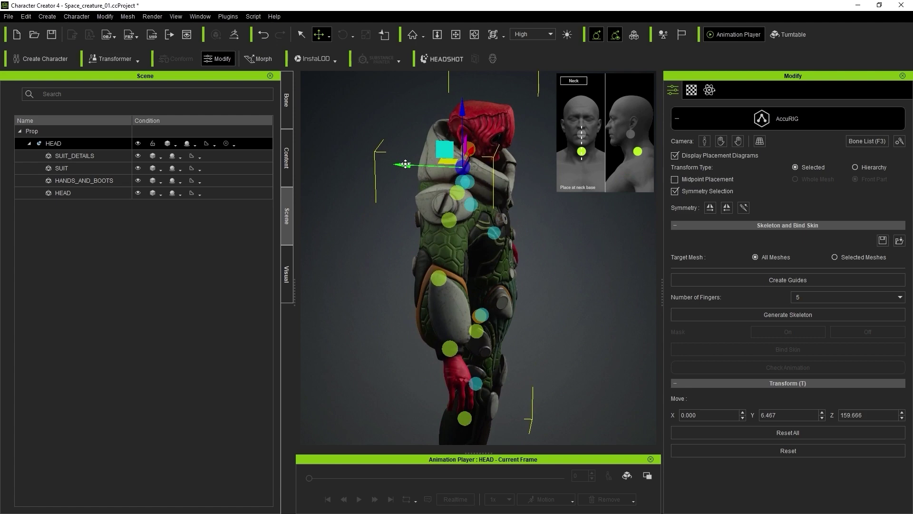
pyautogui.moveTo(404, 163); pyautogui.dragTo(404, 163)
pyautogui.moveTo(403, 163); pyautogui.dragTo(341, 177, button='right')
pyautogui.moveTo(464, 107); pyautogui.dragTo(465, 115)
# Step: Place the head guide at the tip of the neck, at about Y 2.3, Z 168.2
pyautogui.click(463, 148)
pyautogui.moveTo(433, 144); pyautogui.dragTo(459, 156, button='right')
pyautogui.moveTo(404, 145); pyautogui.dragTo(409, 144)
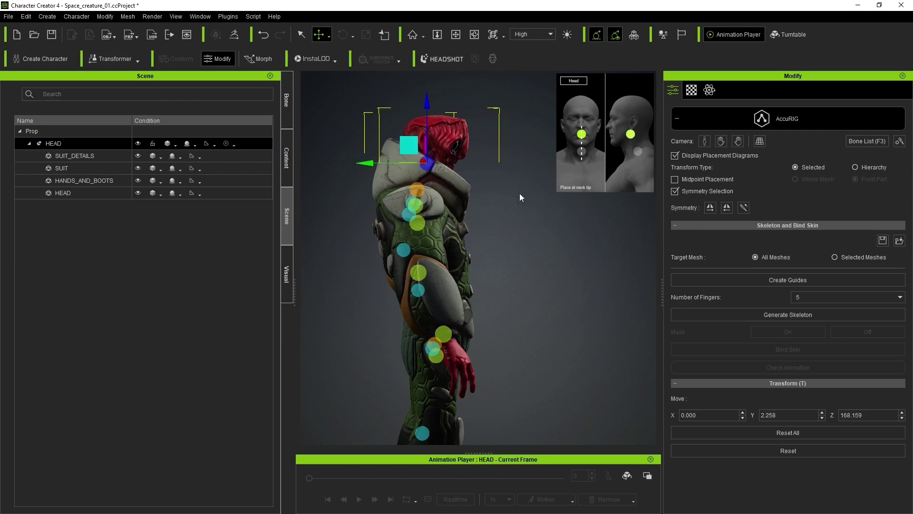
pyautogui.moveTo(520, 193); pyautogui.dragTo(443, 230, button='right')
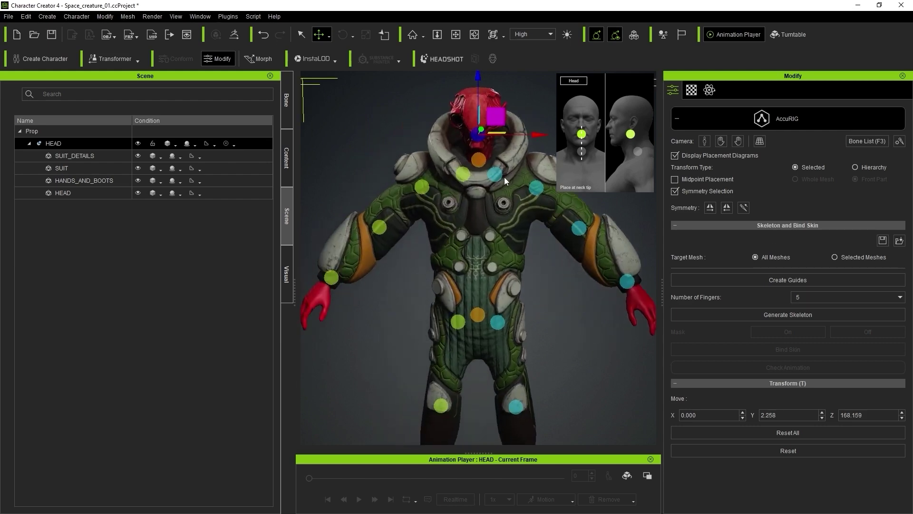
pyautogui.scroll(-1, 493, 207)
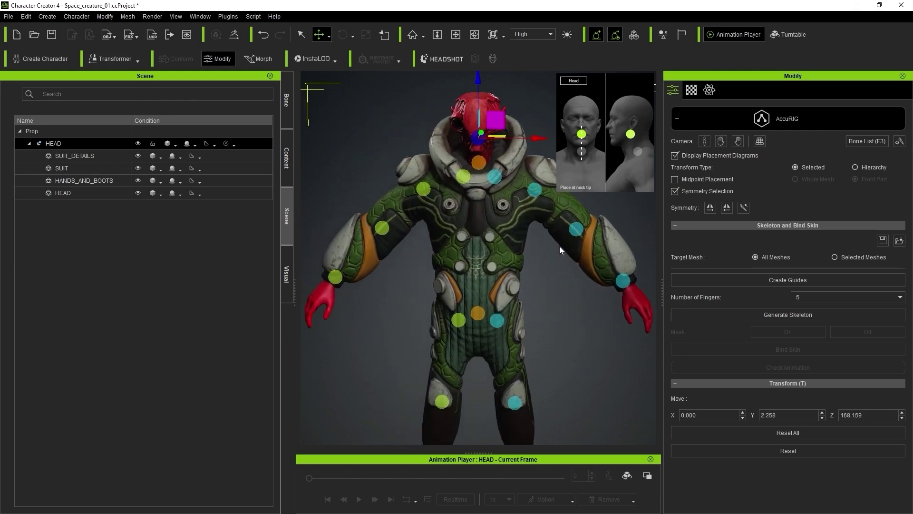
# Step: Place the right elbow guide at the elbow joint, at about X -38.9, Y 9.4, Z 130.8
pyautogui.moveTo(588, 267); pyautogui.dragTo(573, 305, button='right')
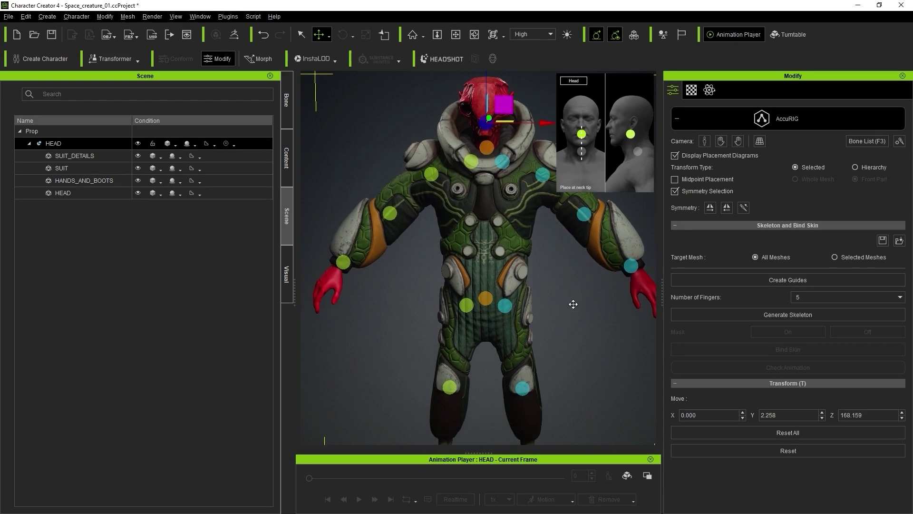
pyautogui.click(389, 214)
pyautogui.moveTo(399, 230); pyautogui.dragTo(564, 238, button='right')
pyautogui.moveTo(490, 210); pyautogui.dragTo(481, 201)
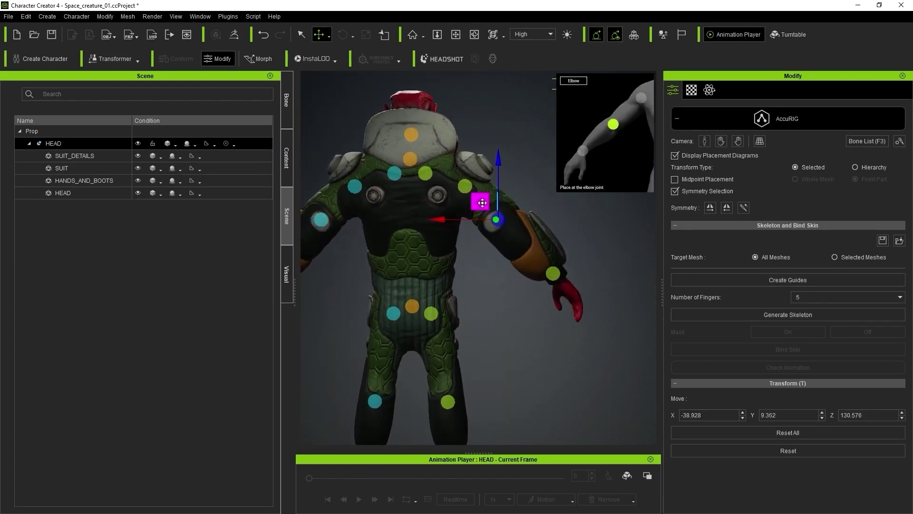
pyautogui.moveTo(482, 227); pyautogui.dragTo(375, 206, button='right')
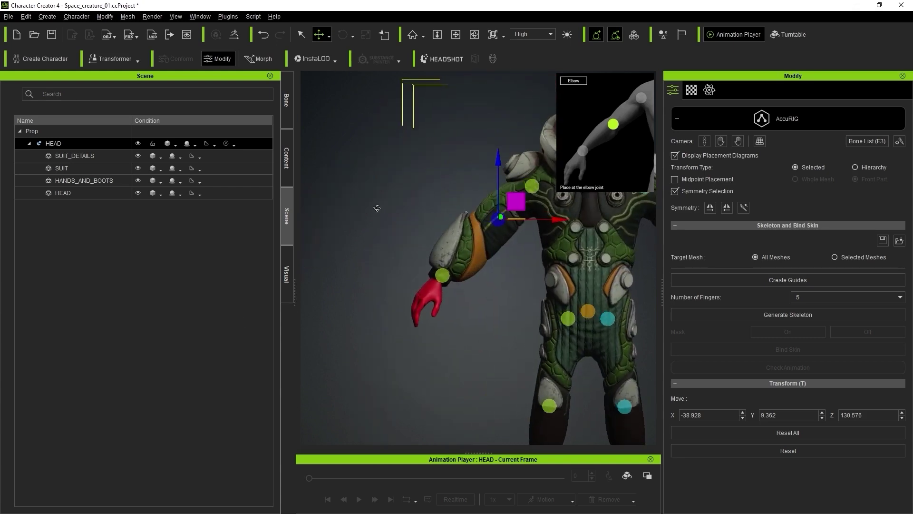
pyautogui.moveTo(513, 200); pyautogui.dragTo(513, 199)
# Step: Move the right hip guide to about X -10.7, Z 82.1
pyautogui.moveTo(481, 267); pyautogui.dragTo(465, 302, button='right')
pyautogui.moveTo(465, 301); pyautogui.dragTo(415, 253, button='middle')
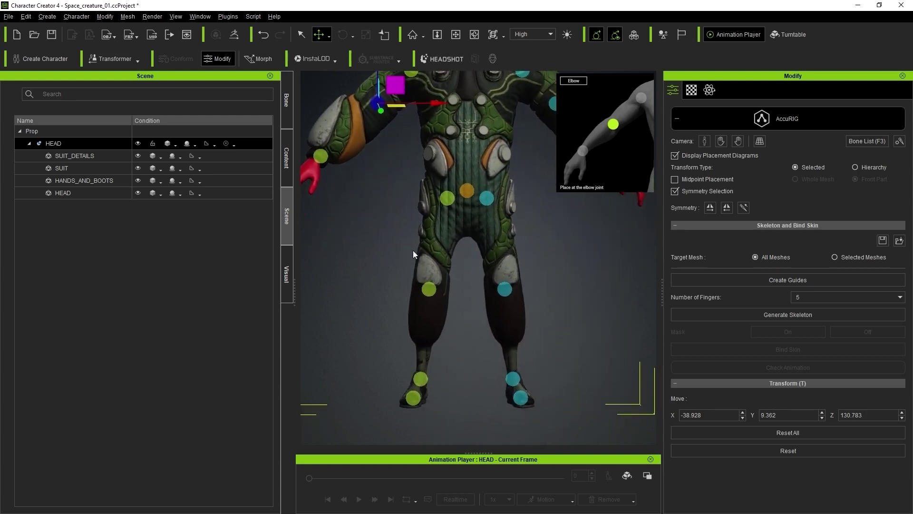
pyautogui.moveTo(528, 244); pyautogui.dragTo(533, 254, button='middle')
pyautogui.click(450, 207)
pyautogui.moveTo(469, 203)
pyautogui.mouseDown()
pyautogui.moveTo(466, 192)
pyautogui.moveTo(461, 205)
pyautogui.mouseUp()
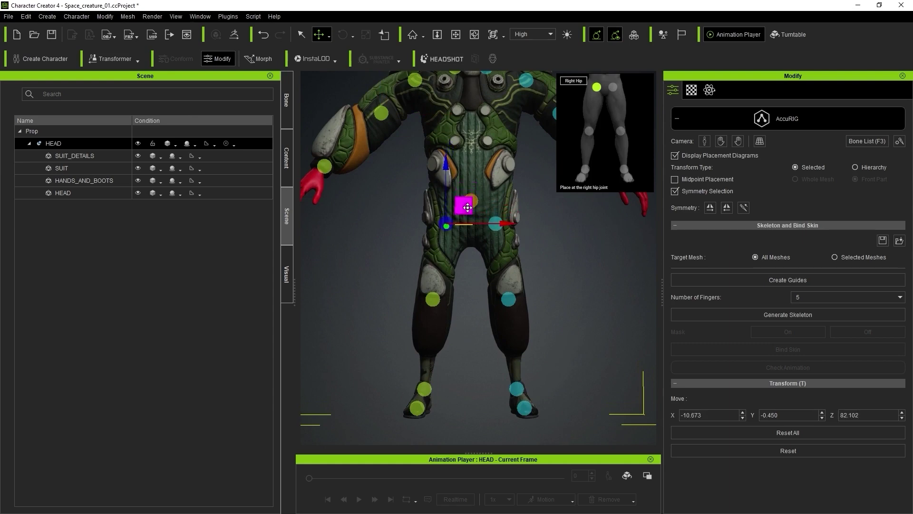
# Step: Lower the pelvis guide to about Z 88.1 and the right hip guide to about X -10.4, Z 79.6
pyautogui.scroll(-3, 554, 233)
pyautogui.moveTo(559, 248); pyautogui.dragTo(557, 267, button='middle')
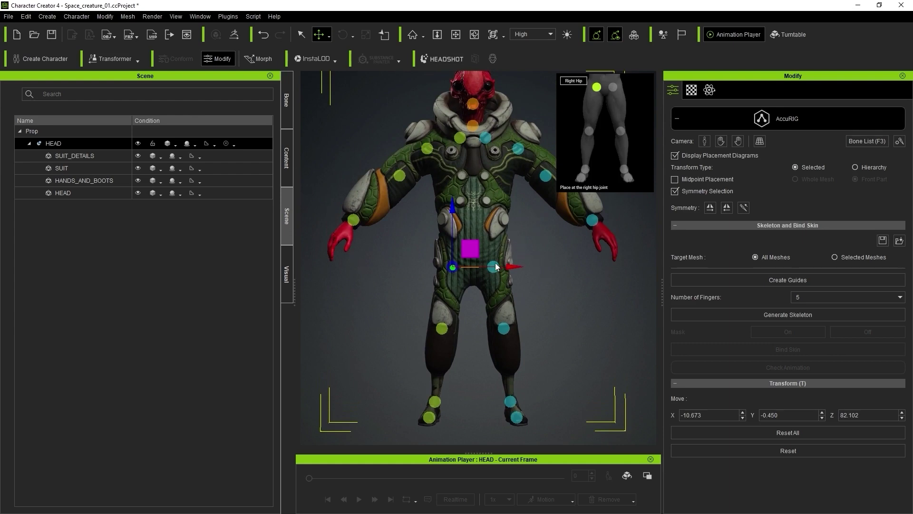
pyautogui.click(505, 325)
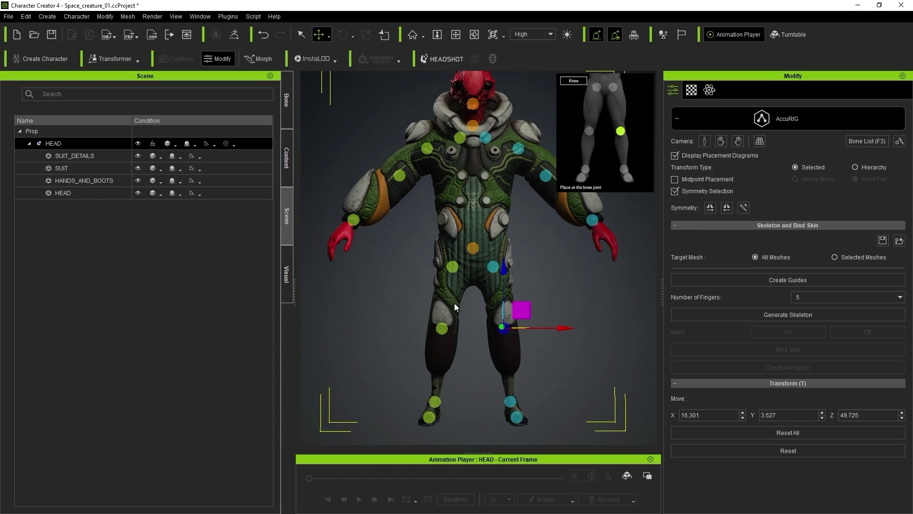
pyautogui.click(472, 249)
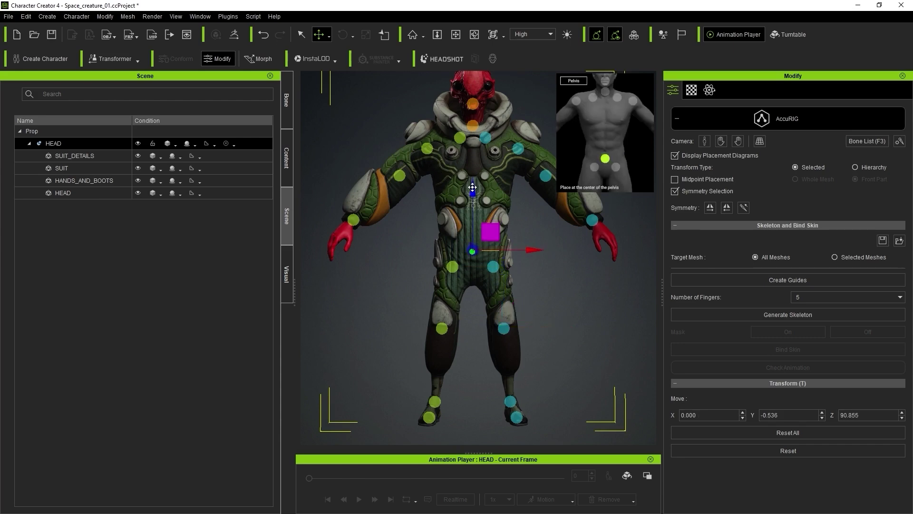
pyautogui.moveTo(473, 187); pyautogui.dragTo(473, 194)
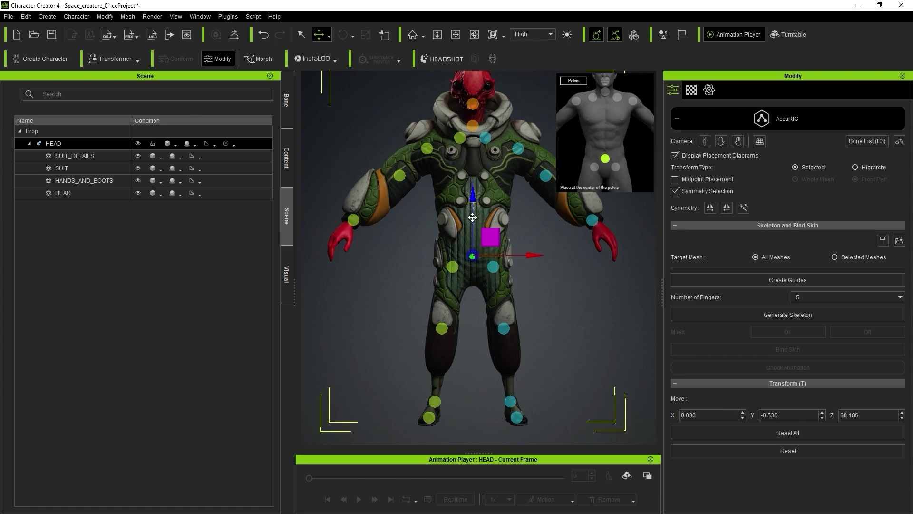
pyautogui.click(452, 267)
pyautogui.moveTo(469, 250); pyautogui.dragTo(469, 255)
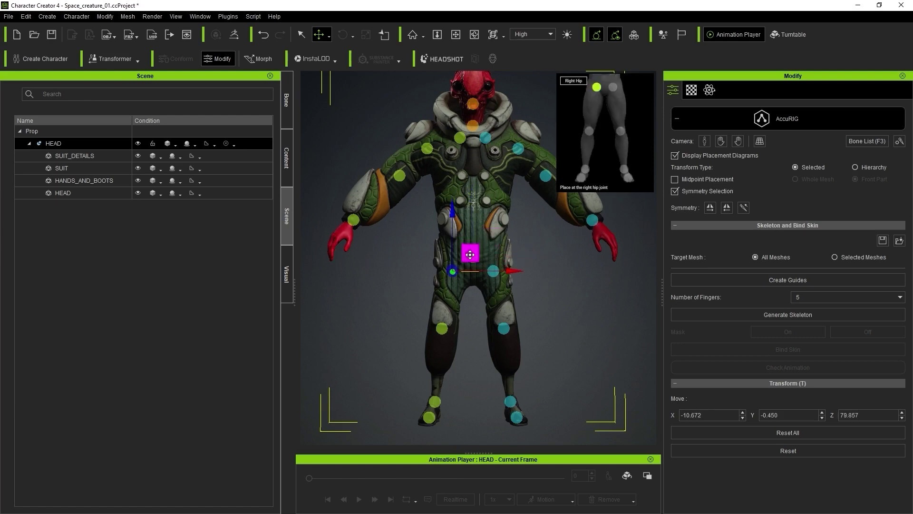
# Step: Raise the right knee guide to the knee pad and move it inward, to about X -15, Y -1, Z 59
pyautogui.moveTo(369, 265); pyautogui.dragTo(581, 367, button='right')
pyautogui.moveTo(582, 368); pyautogui.dragTo(579, 289, button='middle')
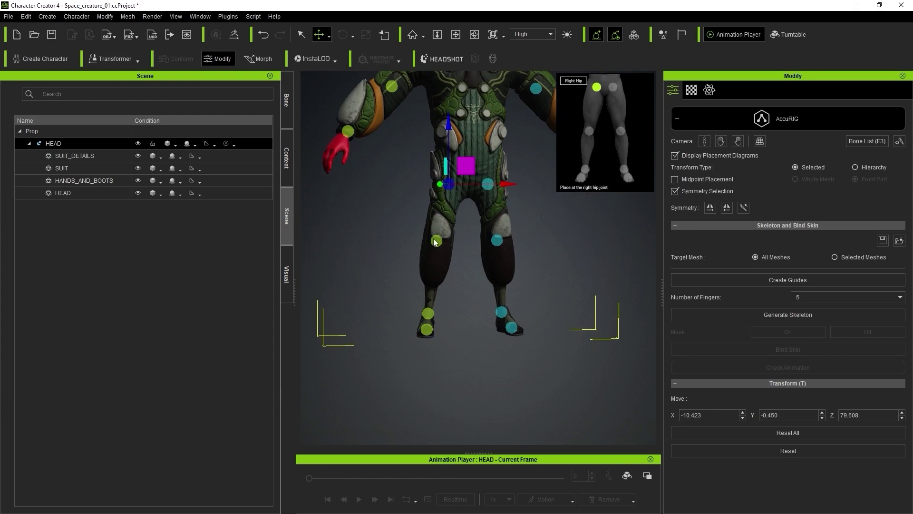
pyautogui.click(435, 242)
pyautogui.moveTo(388, 259); pyautogui.dragTo(573, 245, button='right')
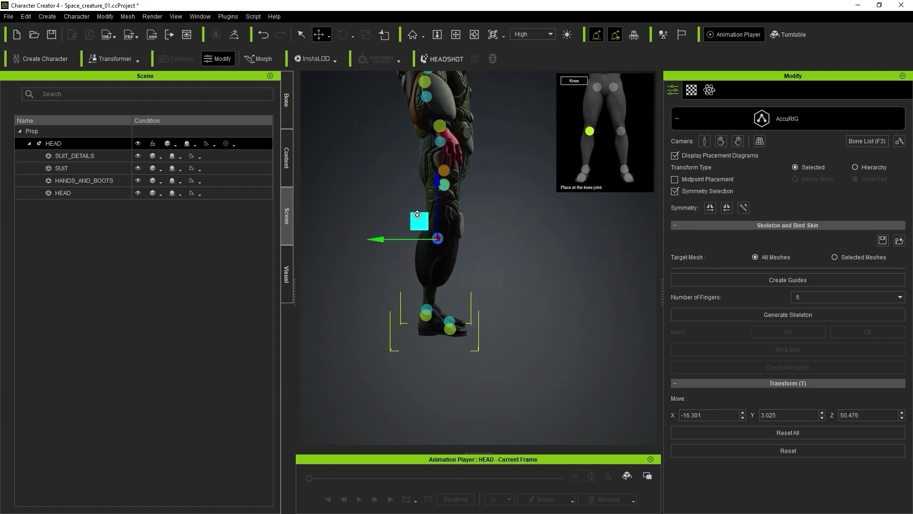
pyautogui.moveTo(417, 215); pyautogui.dragTo(424, 199)
pyautogui.moveTo(543, 259); pyautogui.dragTo(456, 204, button='right')
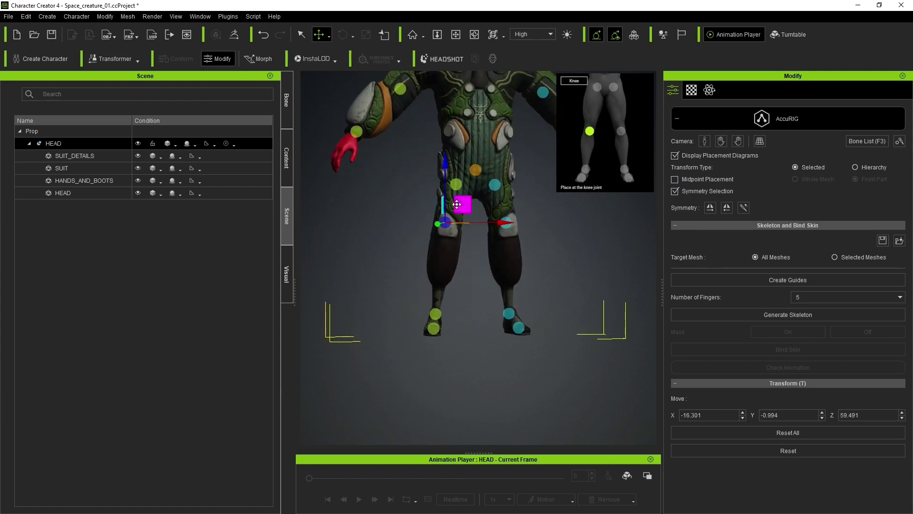
pyautogui.moveTo(457, 204); pyautogui.dragTo(463, 205)
# Step: Shift the right ankle guide forward to the ankle joint, at about Y 8, Z 11
pyautogui.moveTo(464, 354); pyautogui.dragTo(628, 374, button='right')
pyautogui.scroll(3, 461, 352)
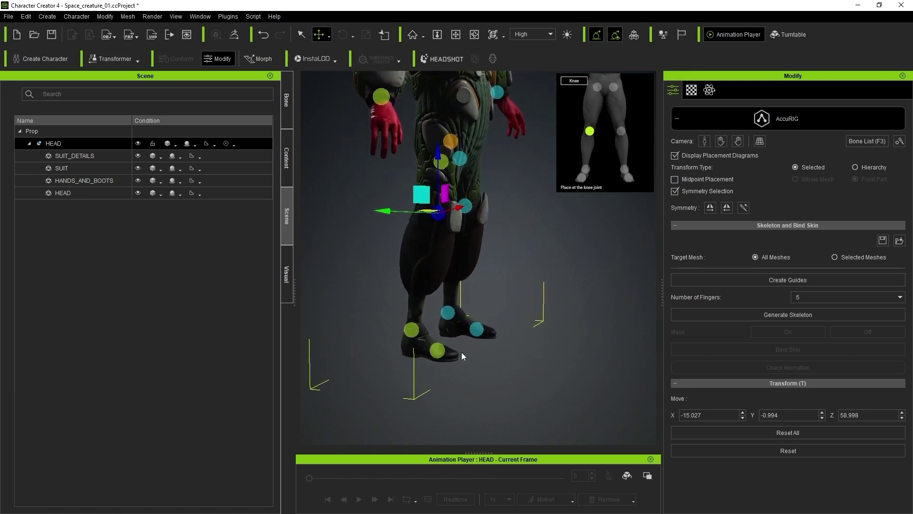
pyautogui.moveTo(462, 356); pyautogui.dragTo(528, 306, button='right')
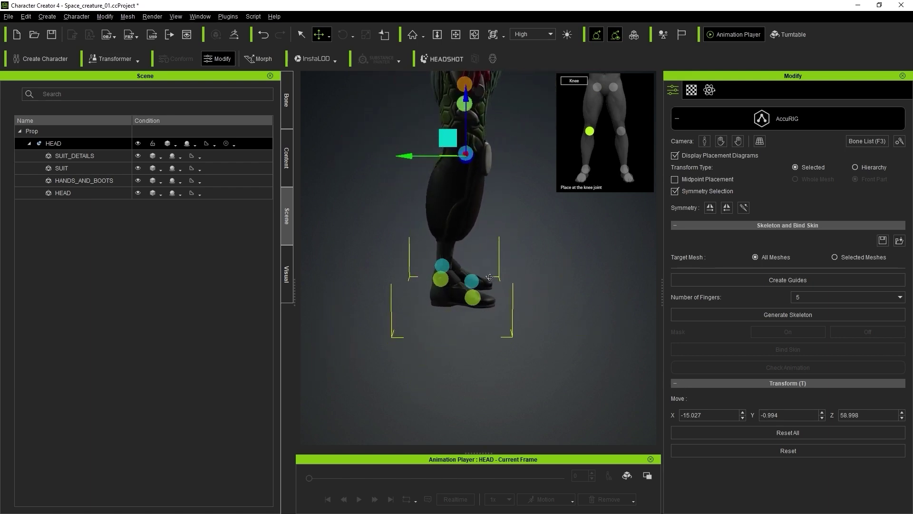
pyautogui.moveTo(489, 277); pyautogui.dragTo(459, 287, button='right')
pyautogui.click(442, 285)
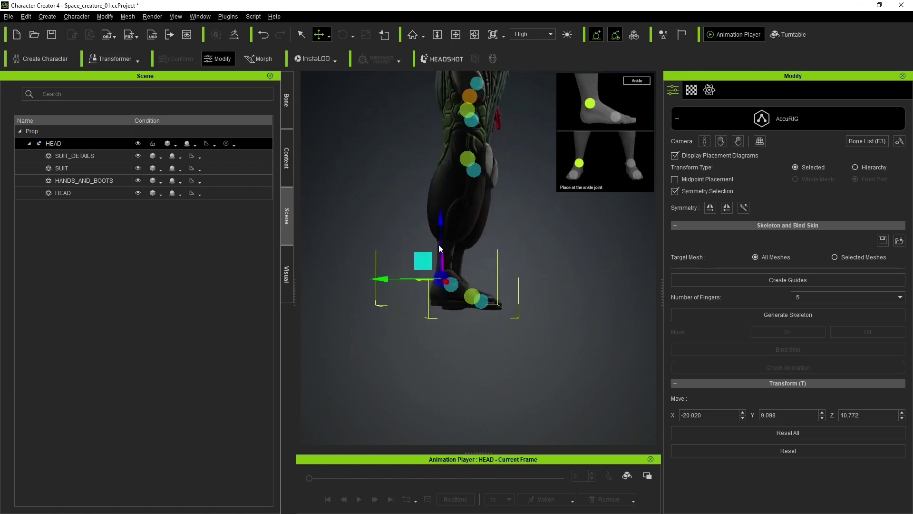
pyautogui.moveTo(439, 245); pyautogui.dragTo(492, 306, button='right')
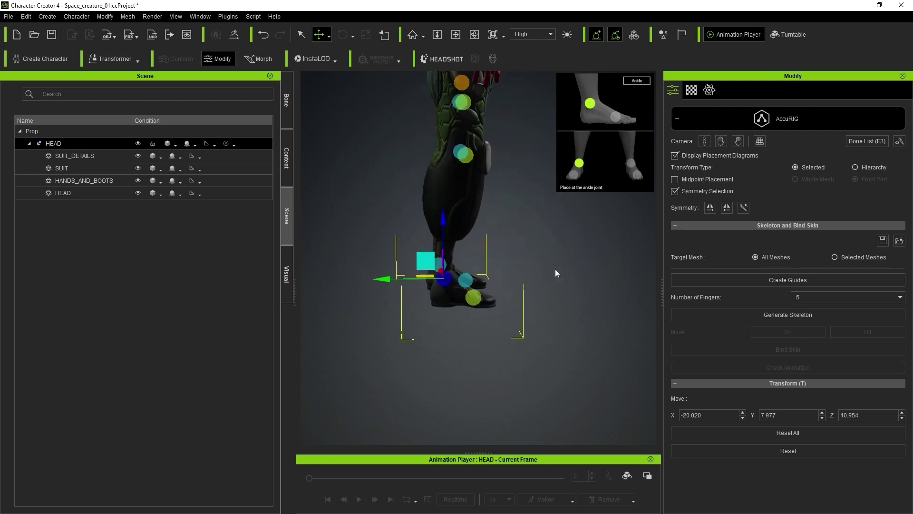
# Step: Place the right toebase guide over the ball of the boot, at about X -23.5, Y -4.8
pyautogui.moveTo(555, 269); pyautogui.dragTo(533, 333, button='middle')
pyautogui.click(403, 353)
pyautogui.moveTo(403, 353); pyautogui.dragTo(574, 214, button='right')
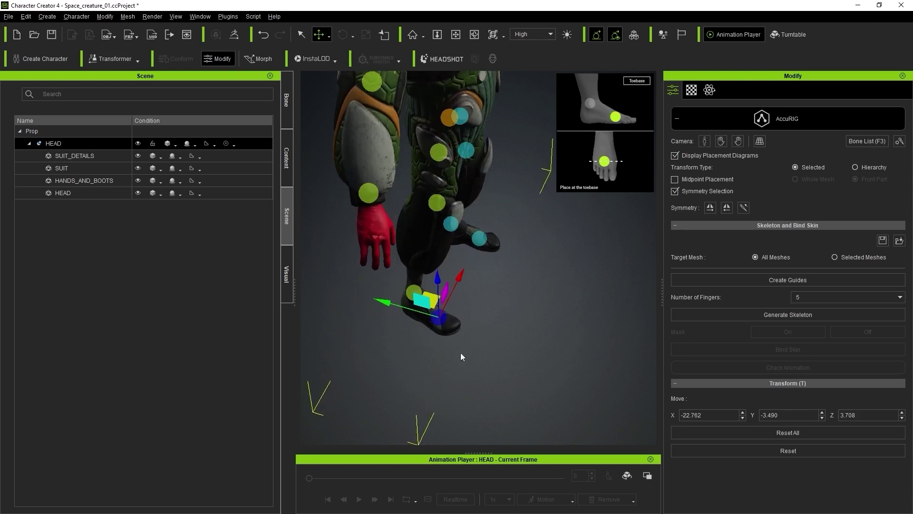
pyautogui.moveTo(602, 260); pyautogui.dragTo(560, 230, button='right')
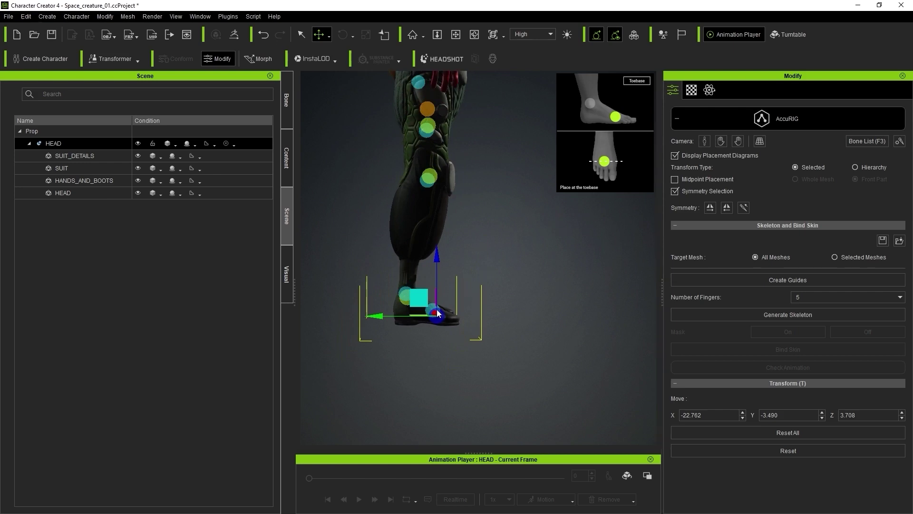
pyautogui.moveTo(438, 313); pyautogui.dragTo(493, 502, button='right')
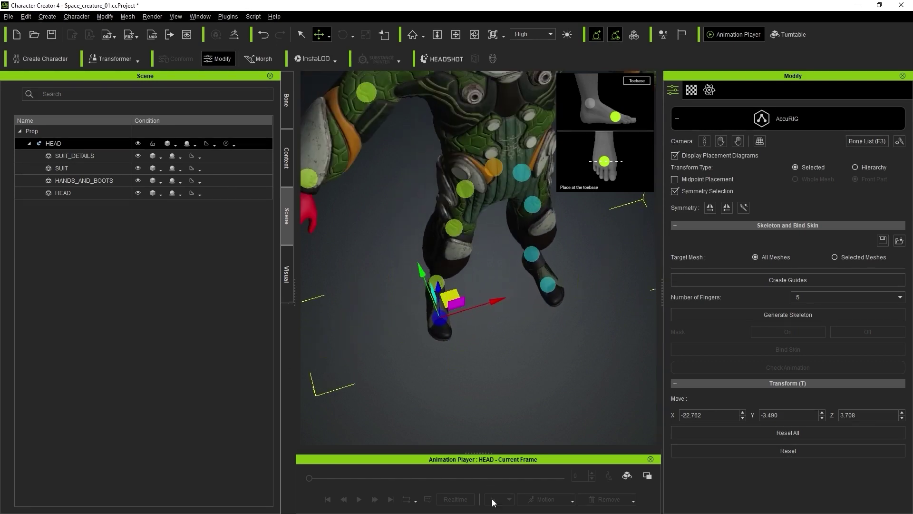
pyautogui.moveTo(464, 288); pyautogui.dragTo(464, 329, button='right')
pyautogui.moveTo(417, 256); pyautogui.dragTo(424, 272)
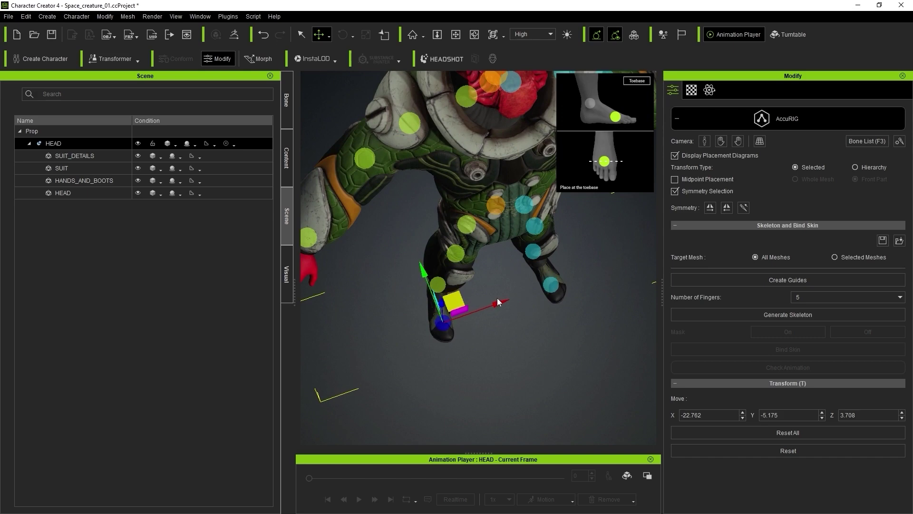
pyautogui.moveTo(496, 303); pyautogui.dragTo(492, 304)
pyautogui.moveTo(421, 268); pyautogui.dragTo(419, 265)
# Step: Move the right wrist guide slightly outward into the glove cuff, to about X -63.7, Z 106.7
pyautogui.moveTo(440, 285); pyautogui.dragTo(447, 194, button='right')
pyautogui.scroll(-3, 446, 193)
pyautogui.moveTo(447, 194); pyautogui.dragTo(453, 251, button='middle')
pyautogui.moveTo(444, 233); pyautogui.dragTo(446, 165, button='right')
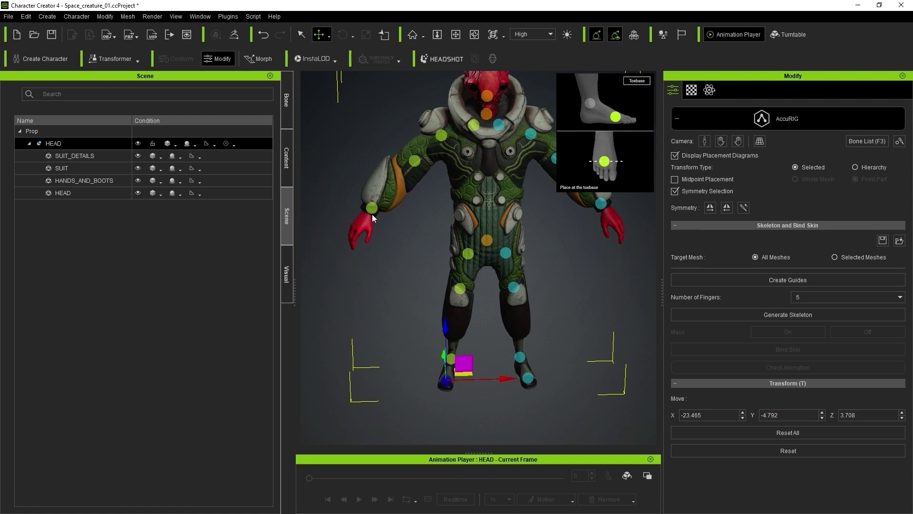
pyautogui.moveTo(373, 214); pyautogui.dragTo(350, 181, button='right')
pyautogui.click(377, 199)
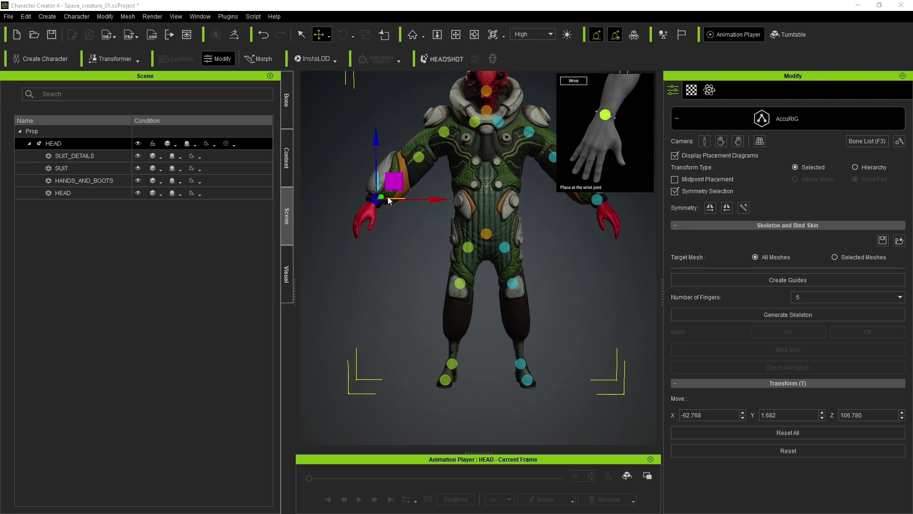
pyautogui.scroll(3, 391, 221)
pyautogui.moveTo(391, 222); pyautogui.dragTo(473, 265, button='middle')
pyautogui.moveTo(473, 265); pyautogui.dragTo(382, 219, button='right')
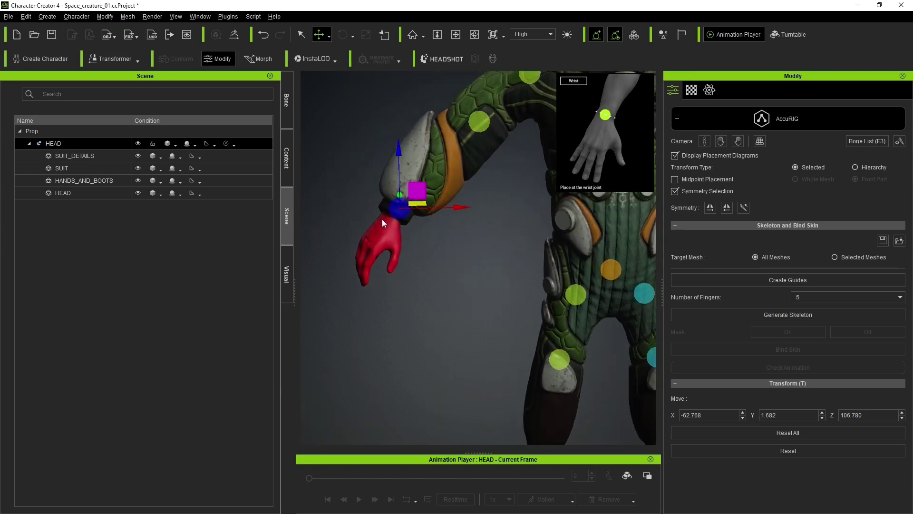
pyautogui.scroll(3, 364, 280)
pyautogui.moveTo(364, 280); pyautogui.dragTo(502, 282, button='middle')
pyautogui.moveTo(369, 238); pyautogui.dragTo(503, 236, button='right')
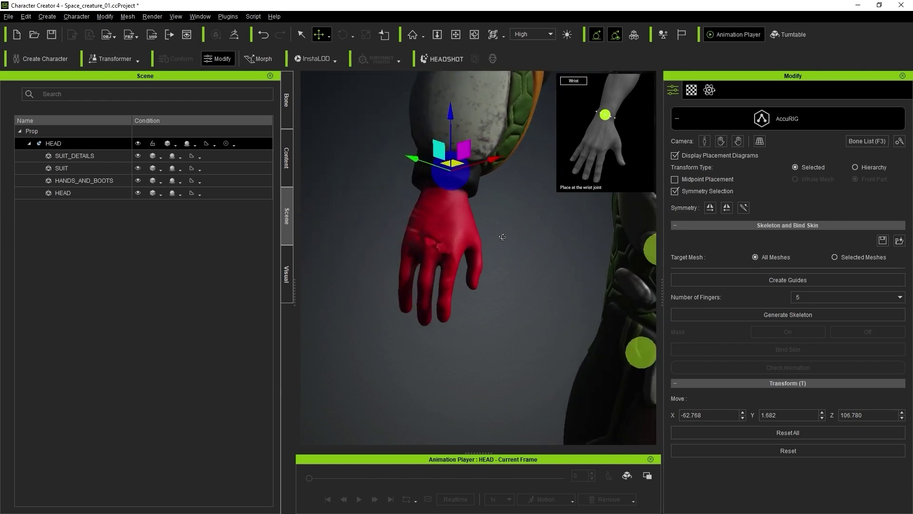
pyautogui.moveTo(425, 260); pyautogui.dragTo(447, 200, button='right')
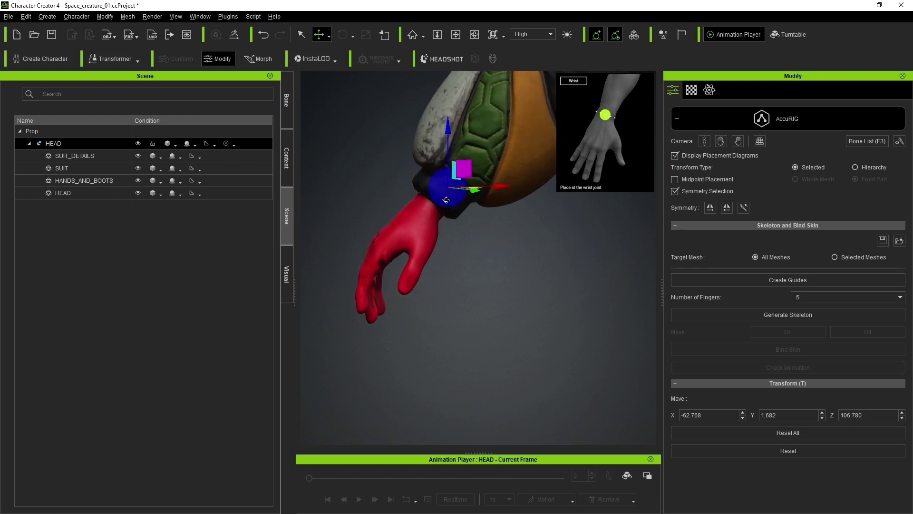
pyautogui.moveTo(465, 173); pyautogui.dragTo(459, 174)
# Step: Fine-tune the right wrist guide from the side to about Y 1.5, Z 106.8
pyautogui.moveTo(405, 208); pyautogui.dragTo(456, 201, button='right')
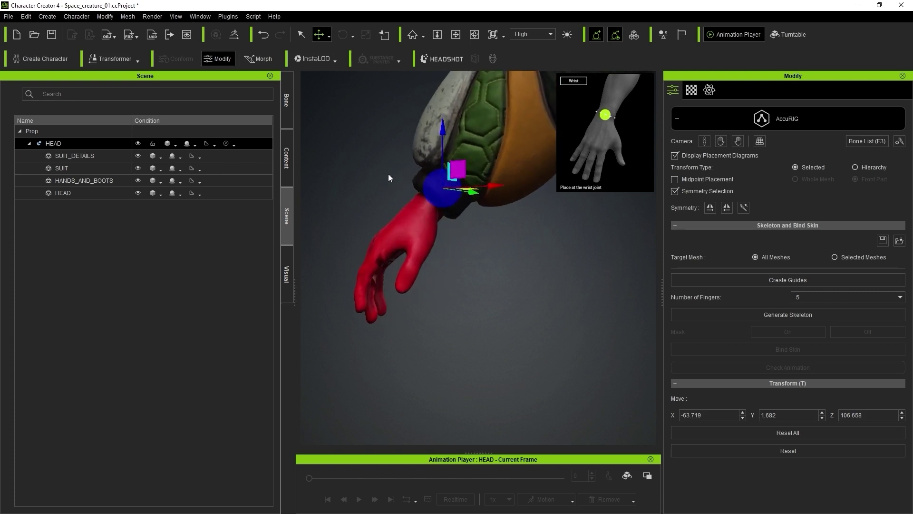
pyautogui.moveTo(386, 170); pyautogui.dragTo(475, 187, button='right')
pyautogui.moveTo(427, 166); pyautogui.dragTo(428, 169)
pyautogui.moveTo(537, 228); pyautogui.dragTo(478, 189, button='right')
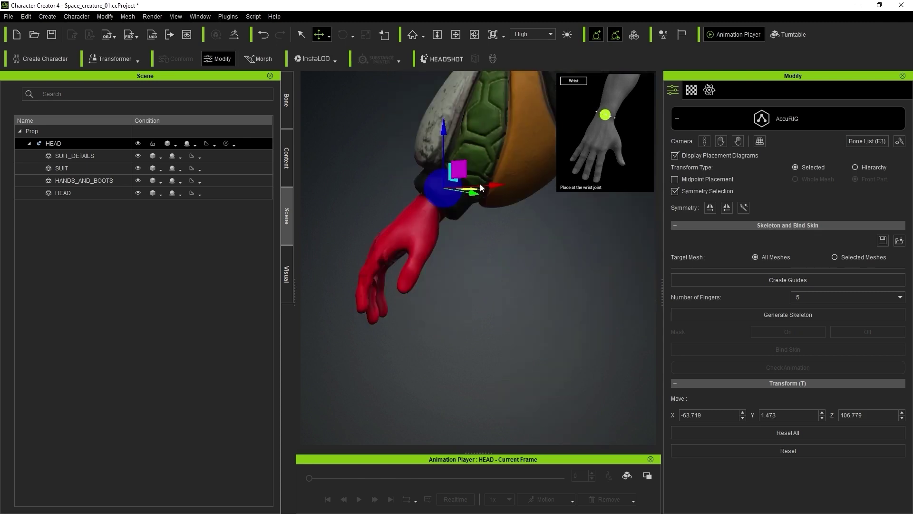
# Step: Nudge the right wrist guide slightly inward to about X -63.4, Z 106.8
pyautogui.moveTo(461, 172); pyautogui.dragTo(463, 171)
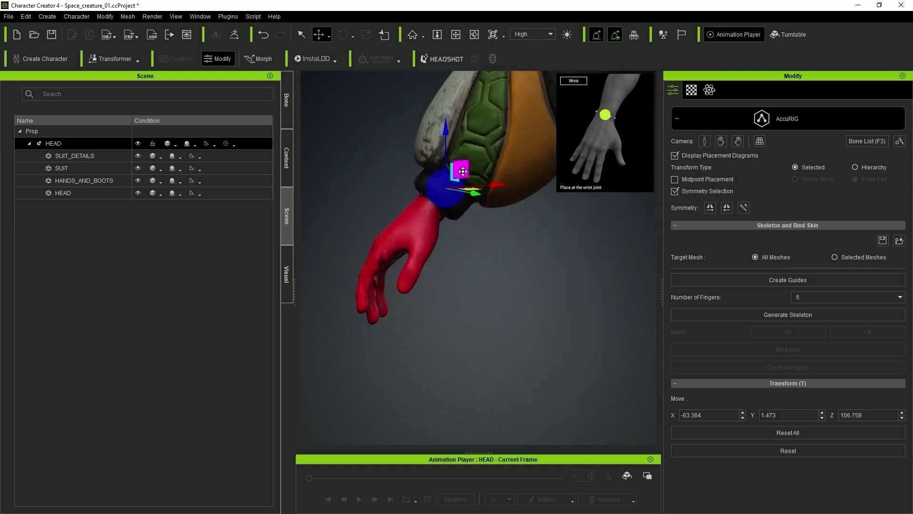
pyautogui.scroll(-5, 505, 289)
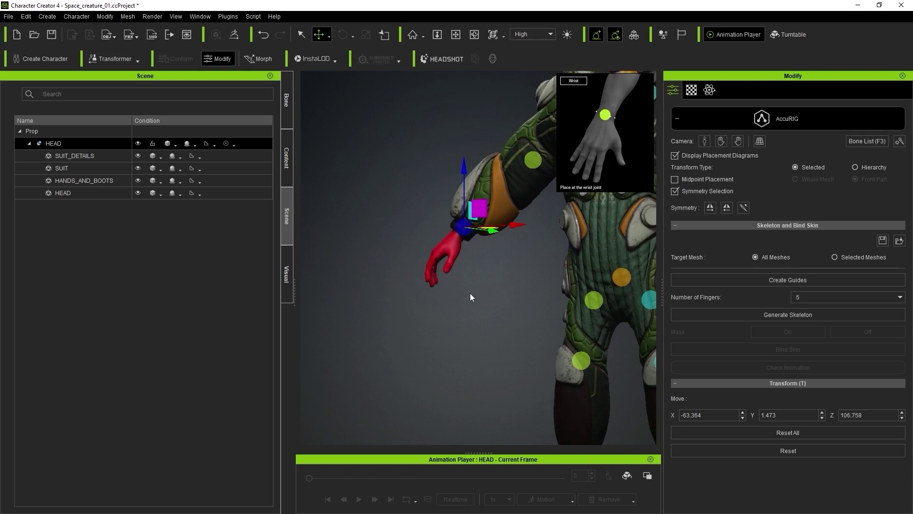
pyautogui.scroll(-3, 470, 293)
# Step: Lower the right knee guide and shift it outward to the knee joint, at about X -16.4, Z 55.7
pyautogui.moveTo(479, 316); pyautogui.dragTo(411, 275, button='middle')
pyautogui.moveTo(410, 276); pyautogui.dragTo(514, 314, button='right')
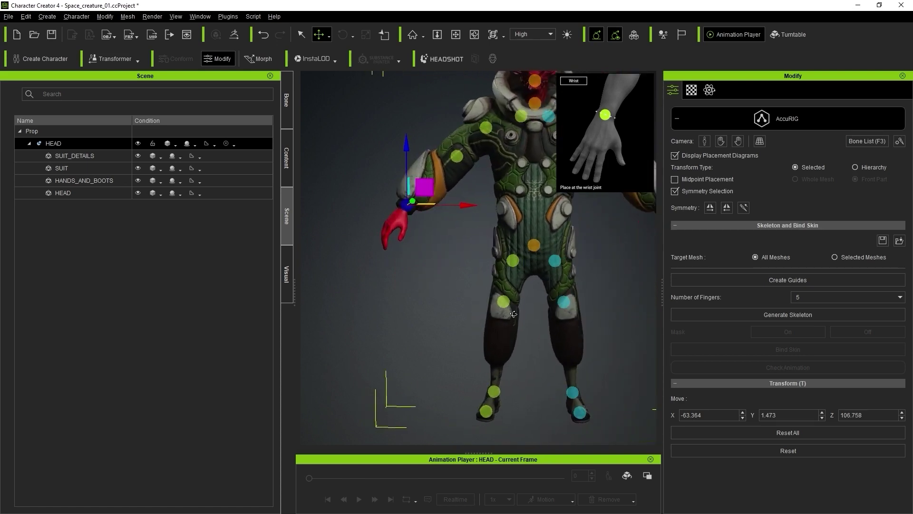
pyautogui.moveTo(445, 258); pyautogui.dragTo(405, 273, button='middle')
pyautogui.scroll(-2, 387, 273)
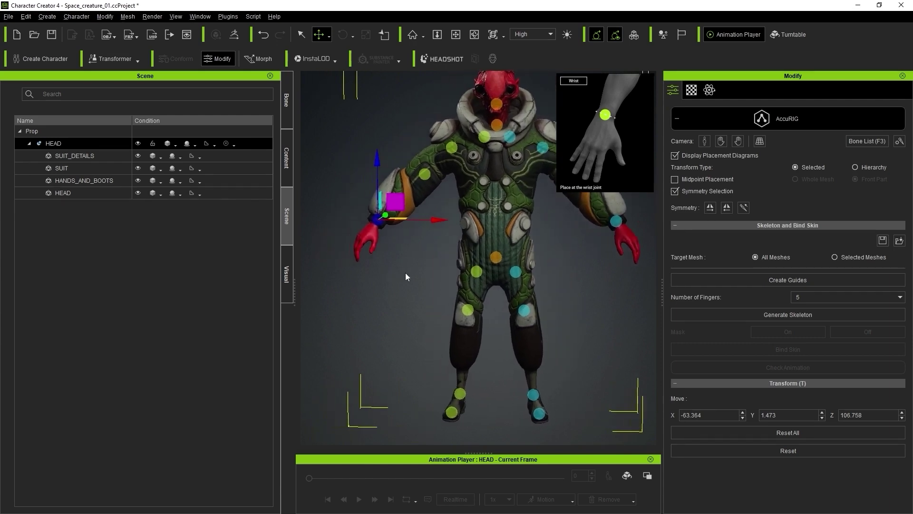
pyautogui.moveTo(414, 259)
pyautogui.mouseDown(button='right')
pyautogui.moveTo(391, 261)
pyautogui.moveTo(404, 253)
pyautogui.moveTo(408, 263)
pyautogui.moveTo(395, 281)
pyautogui.moveTo(414, 274)
pyautogui.mouseUp(button='right')
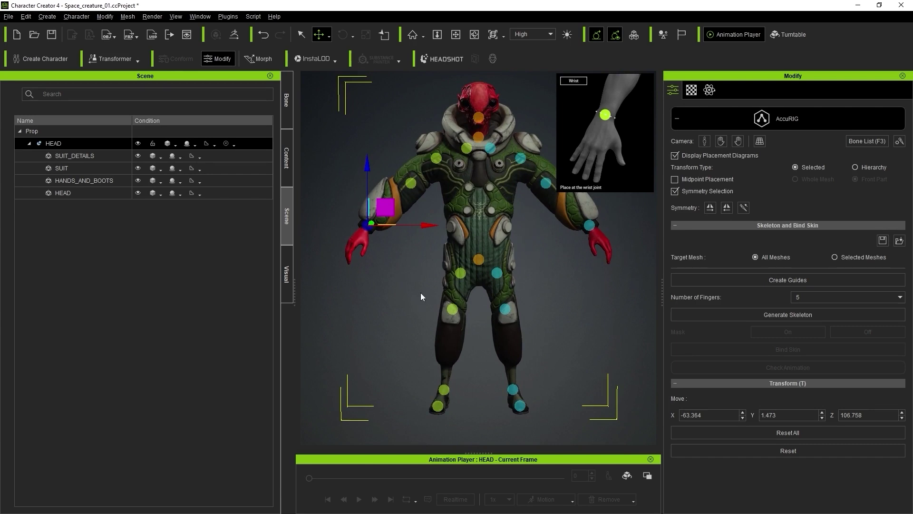
pyautogui.moveTo(420, 293); pyautogui.dragTo(442, 304, button='right')
pyautogui.click(454, 309)
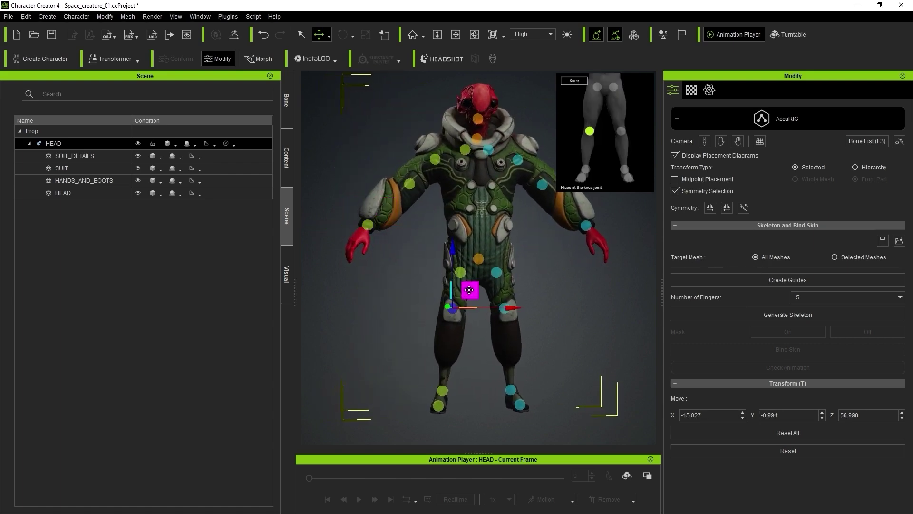
pyautogui.moveTo(469, 290); pyautogui.dragTo(466, 296)
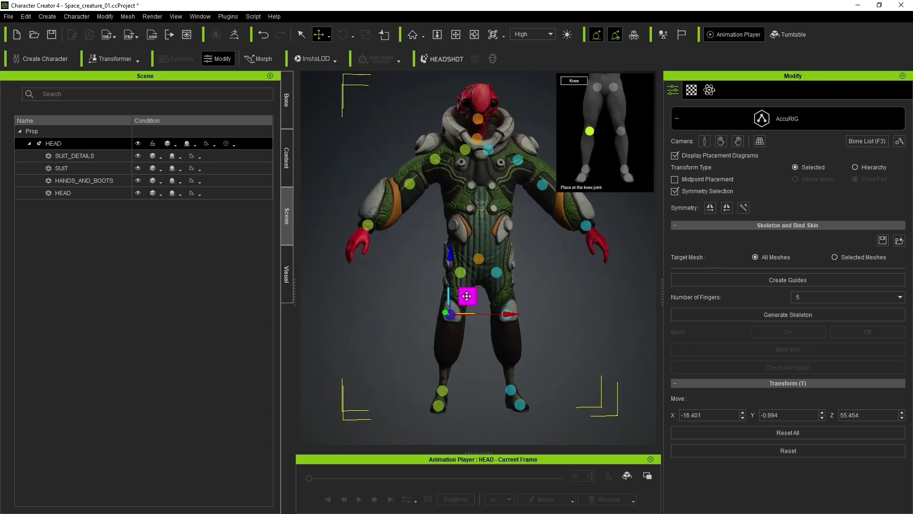
pyautogui.moveTo(462, 286); pyautogui.dragTo(623, 297, button='right')
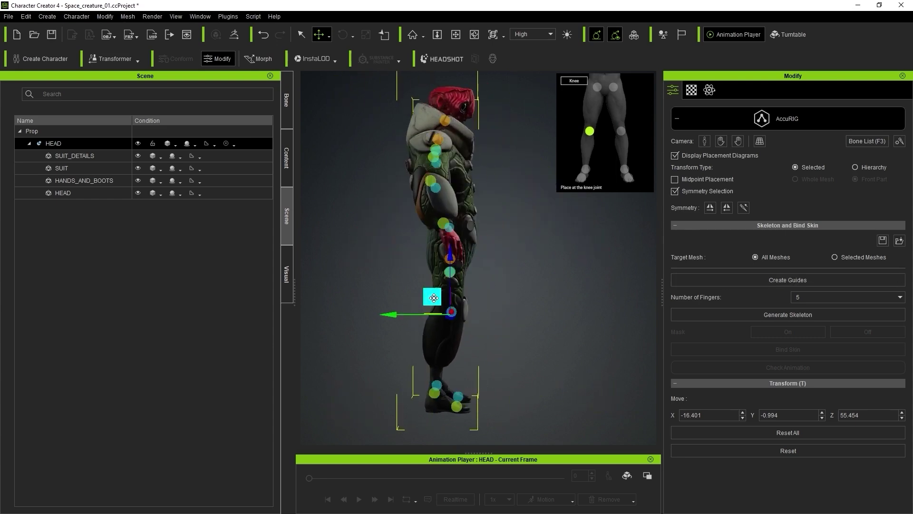
pyautogui.moveTo(434, 298); pyautogui.dragTo(434, 297)
# Step: Set the number of fingers to 4 and generate the skeleton from the placed body guides
pyautogui.moveTo(433, 298); pyautogui.dragTo(484, 145, button='right')
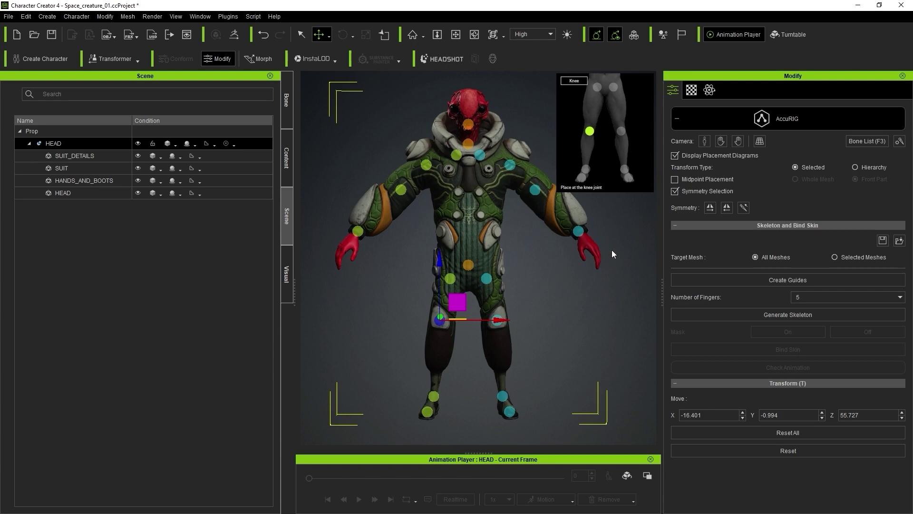
pyautogui.moveTo(625, 239); pyautogui.dragTo(271, 308, button='right')
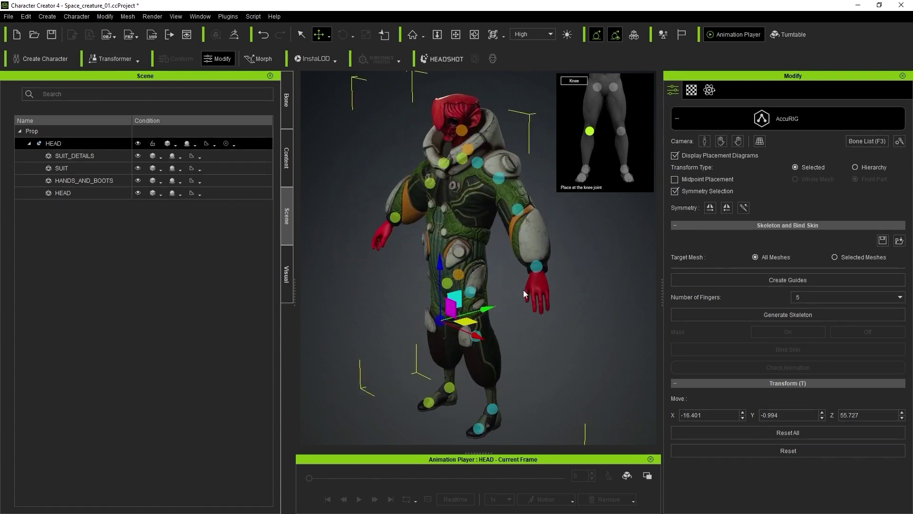
pyautogui.click(812, 296)
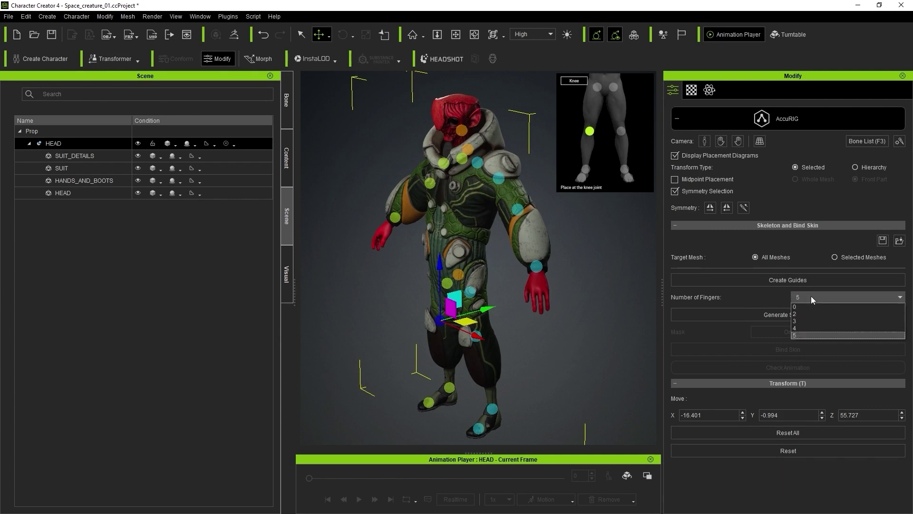
pyautogui.click(804, 329)
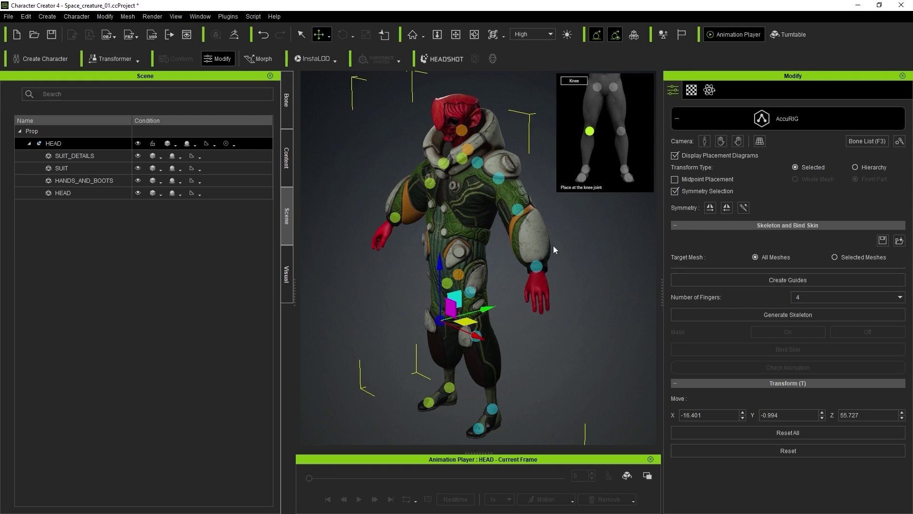
pyautogui.moveTo(480, 279); pyautogui.dragTo(608, 279, button='right')
pyautogui.moveTo(607, 279); pyautogui.dragTo(593, 264, button='middle')
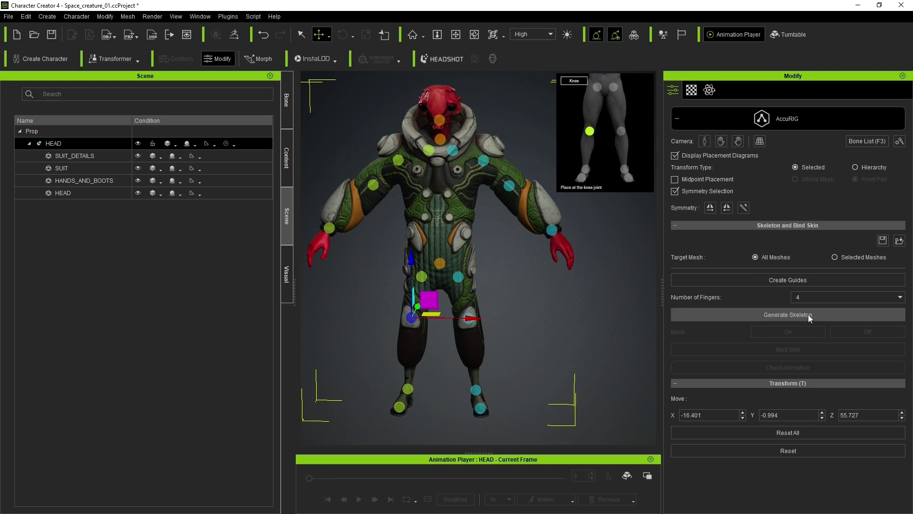
pyautogui.click(809, 315)
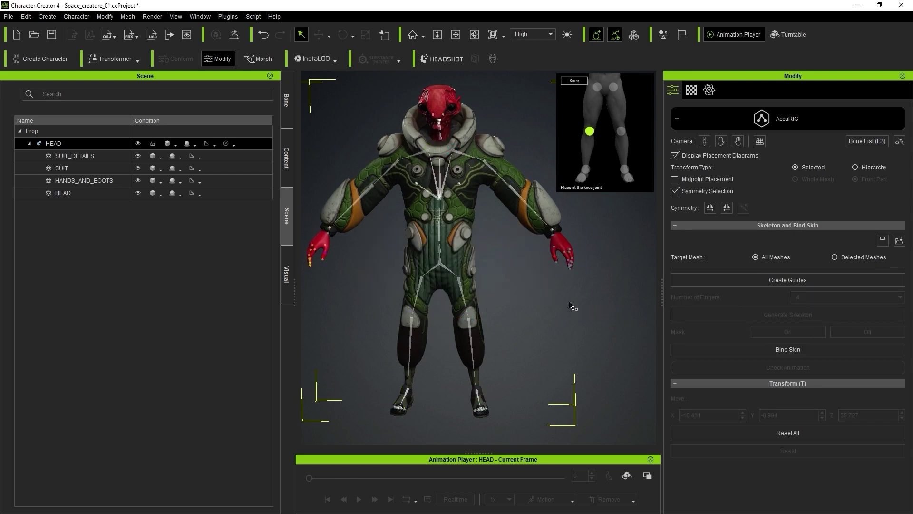
# Step: Examine the generated skeleton and the finger joint positions on the right hand from several angles
pyautogui.moveTo(488, 281); pyautogui.dragTo(507, 290, button='middle')
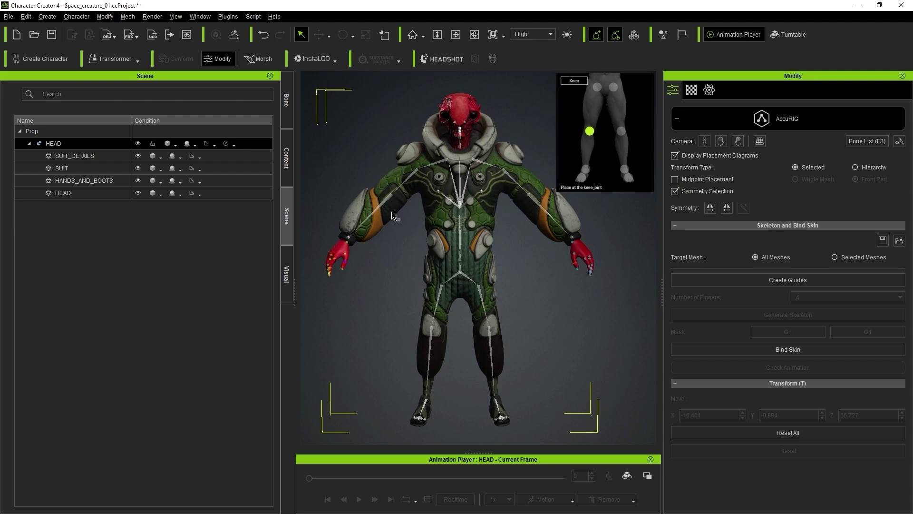
pyautogui.moveTo(314, 220); pyautogui.dragTo(394, 257, button='right')
pyautogui.moveTo(394, 258); pyautogui.dragTo(465, 238, button='middle')
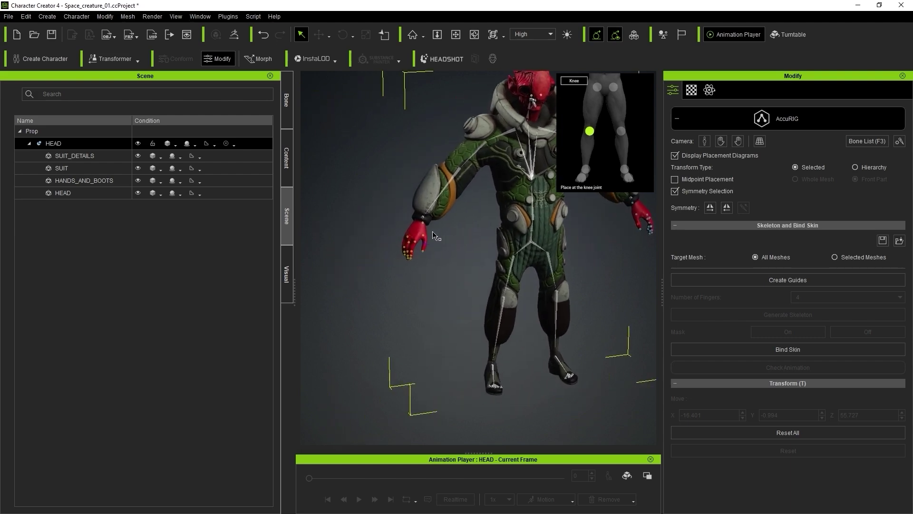
pyautogui.scroll(5, 438, 237)
pyautogui.scroll(4, 453, 288)
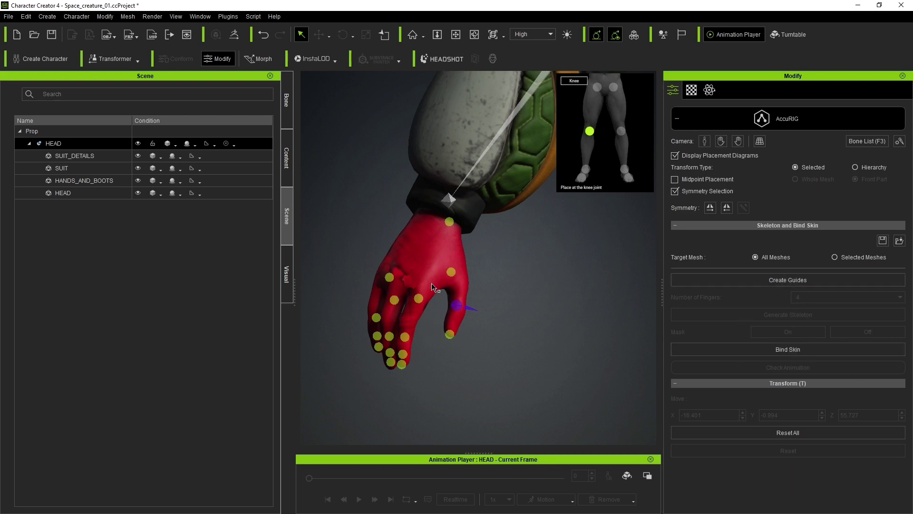
pyautogui.moveTo(398, 304); pyautogui.dragTo(444, 251, button='middle')
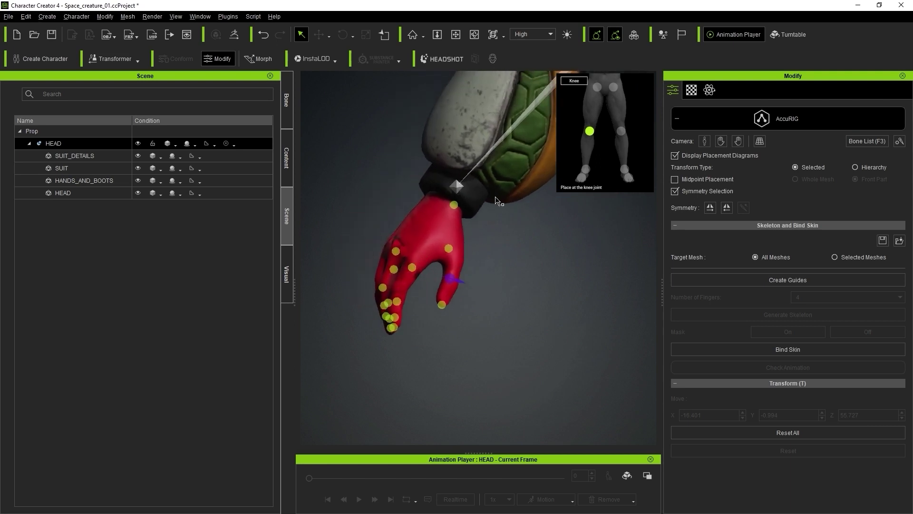
pyautogui.moveTo(498, 200); pyautogui.dragTo(542, 220, button='middle')
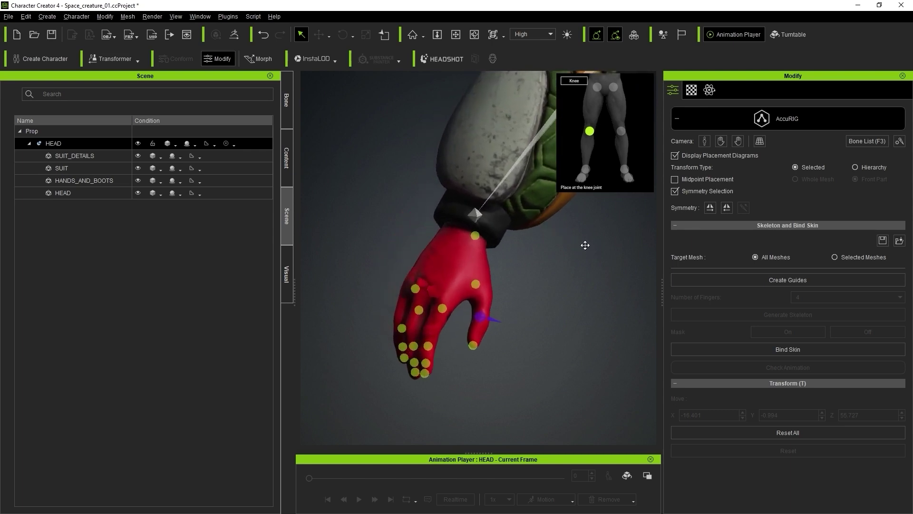
pyautogui.moveTo(585, 245); pyautogui.dragTo(541, 253, button='middle')
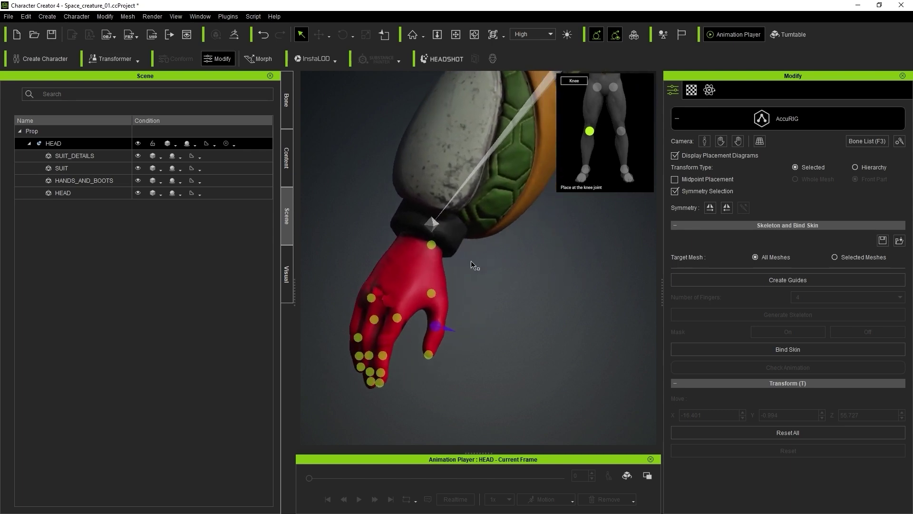
pyautogui.moveTo(467, 283)
pyautogui.mouseDown(button='middle')
pyautogui.moveTo(538, 264)
pyautogui.moveTo(516, 244)
pyautogui.moveTo(332, 202)
pyautogui.moveTo(365, 206)
pyautogui.moveTo(468, 261)
pyautogui.moveTo(464, 285)
pyautogui.mouseUp(button='middle')
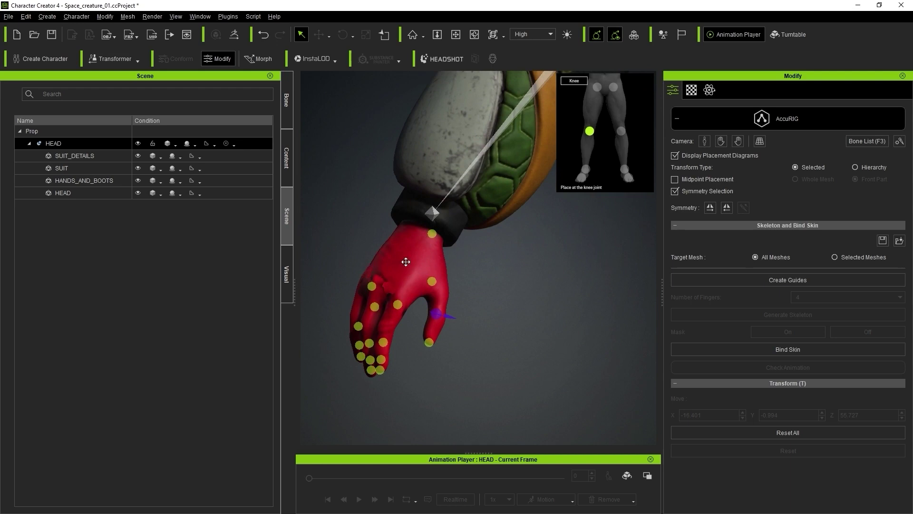
pyautogui.moveTo(406, 261); pyautogui.dragTo(485, 244, button='middle')
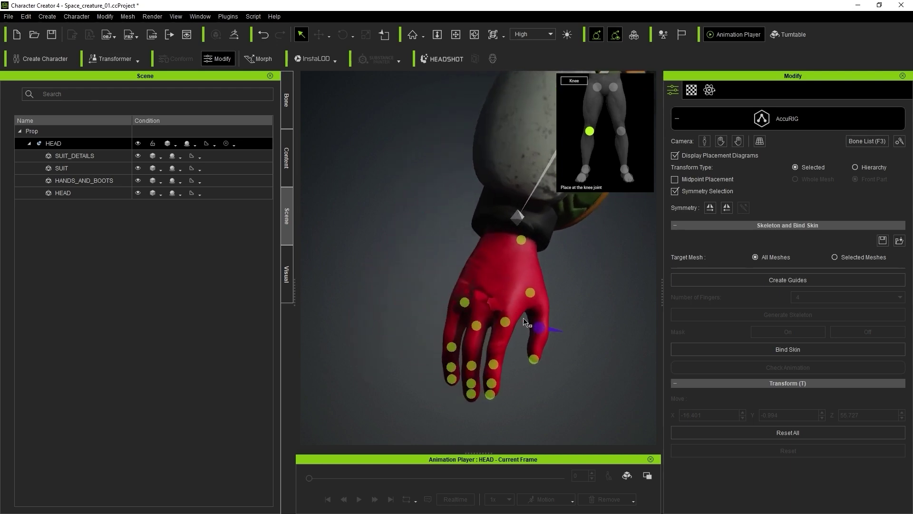
pyautogui.moveTo(545, 314); pyautogui.dragTo(491, 288, button='middle')
pyautogui.scroll(4, 473, 237)
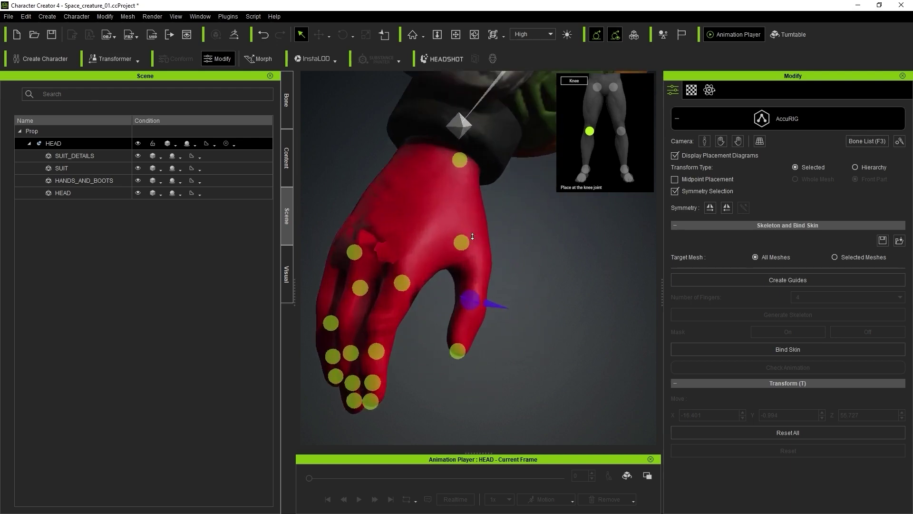
pyautogui.scroll(2, 473, 237)
pyautogui.scroll(-3, 476, 248)
pyautogui.moveTo(472, 189); pyautogui.dragTo(465, 206, button='middle')
# Step: Move the right thumb's root joint below the wrist into the hand, at about X -64.2, Y -1.6, Z 101
pyautogui.click(447, 193)
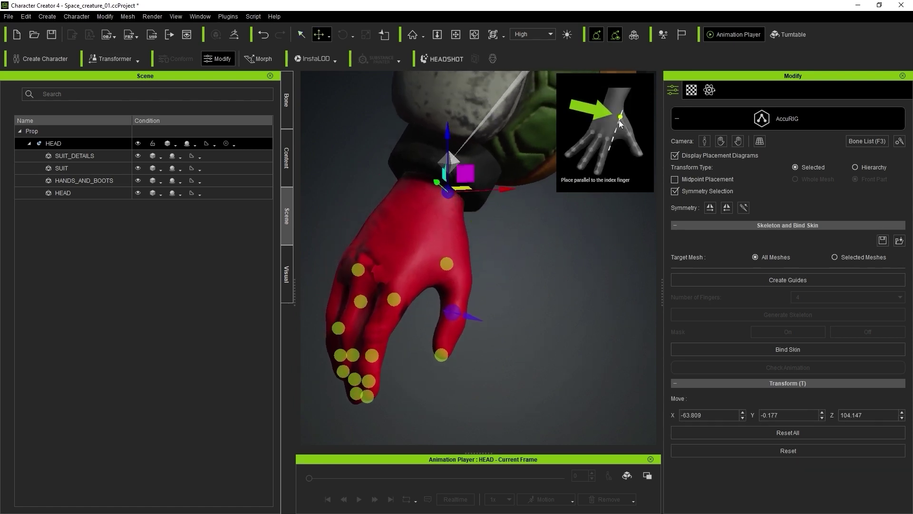
pyautogui.moveTo(493, 237); pyautogui.dragTo(558, 288, button='right')
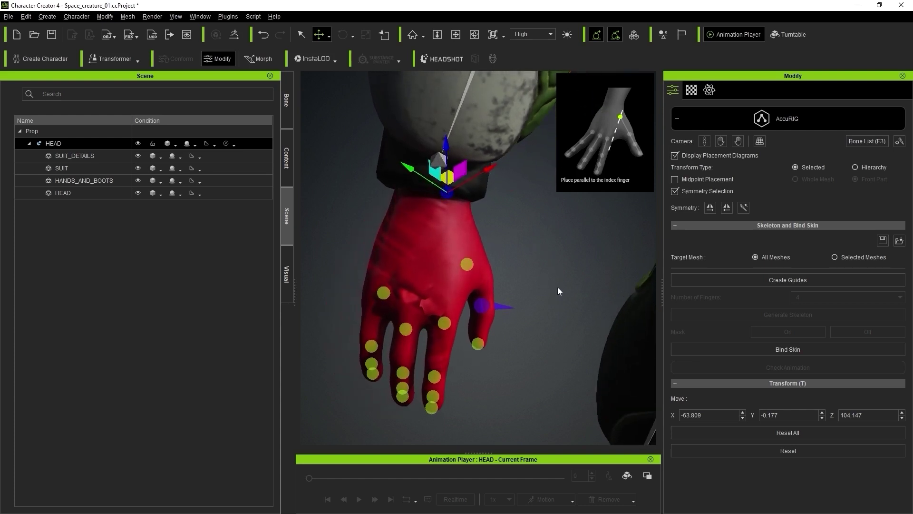
pyautogui.moveTo(437, 175); pyautogui.dragTo(457, 213)
pyautogui.moveTo(498, 235); pyautogui.dragTo(505, 229, button='right')
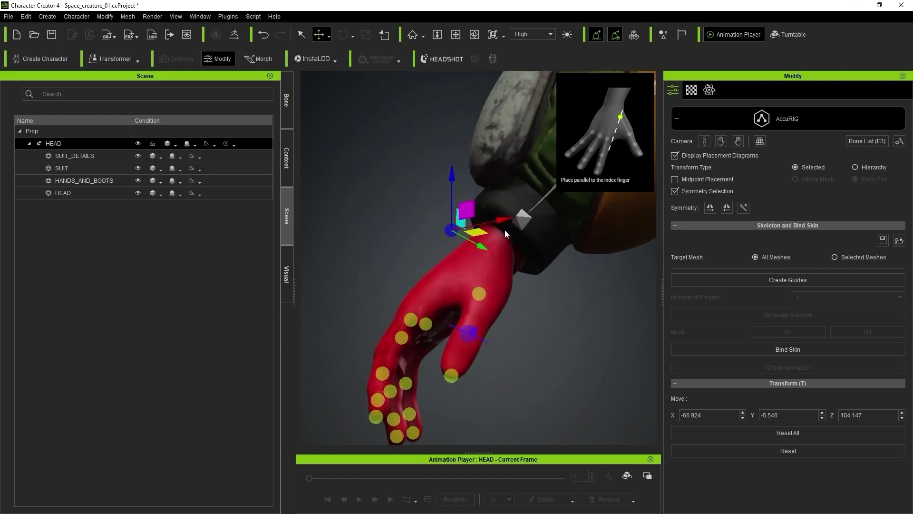
pyautogui.moveTo(467, 210); pyautogui.dragTo(497, 255)
pyautogui.moveTo(505, 255)
pyautogui.mouseDown(button='right')
pyautogui.moveTo(556, 280)
pyautogui.moveTo(487, 251)
pyautogui.mouseUp(button='right')
pyautogui.moveTo(487, 251); pyautogui.dragTo(454, 244)
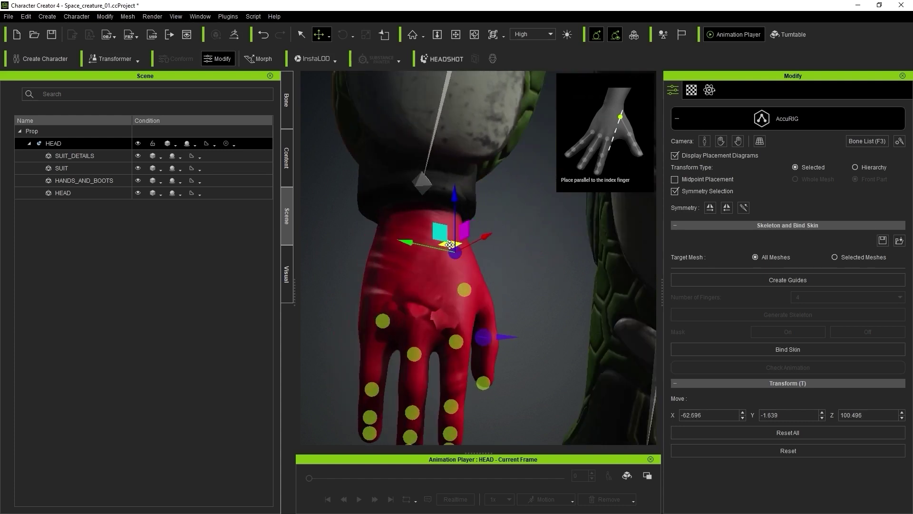
pyautogui.moveTo(454, 244); pyautogui.dragTo(381, 214, button='right')
pyautogui.moveTo(468, 235); pyautogui.dragTo(455, 229)
pyautogui.moveTo(456, 230); pyautogui.dragTo(565, 278, button='right')
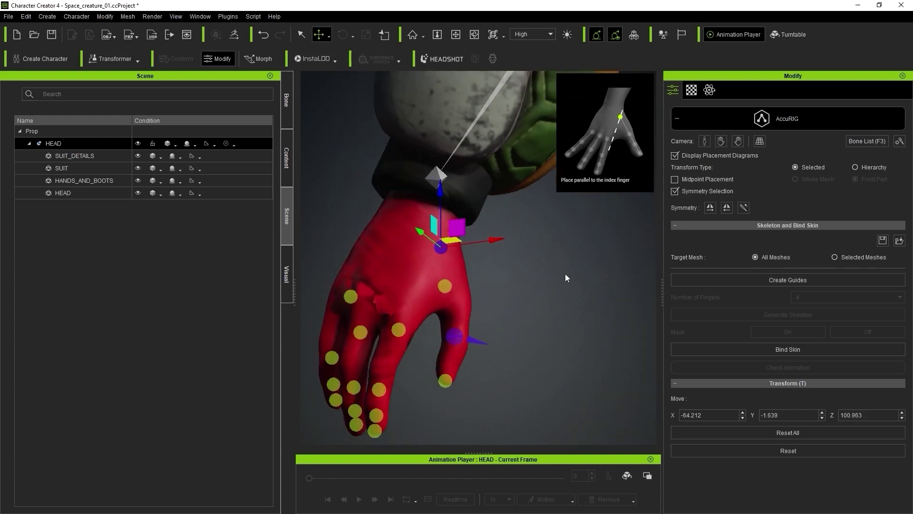
# Step: Place the right thumb's second joint inside the base of the thumb, at about X -64.2, Y -4.7, Z 96.6
pyautogui.moveTo(525, 312); pyautogui.dragTo(516, 280, button='right')
pyautogui.click(477, 261)
pyautogui.moveTo(516, 279); pyautogui.dragTo(503, 276)
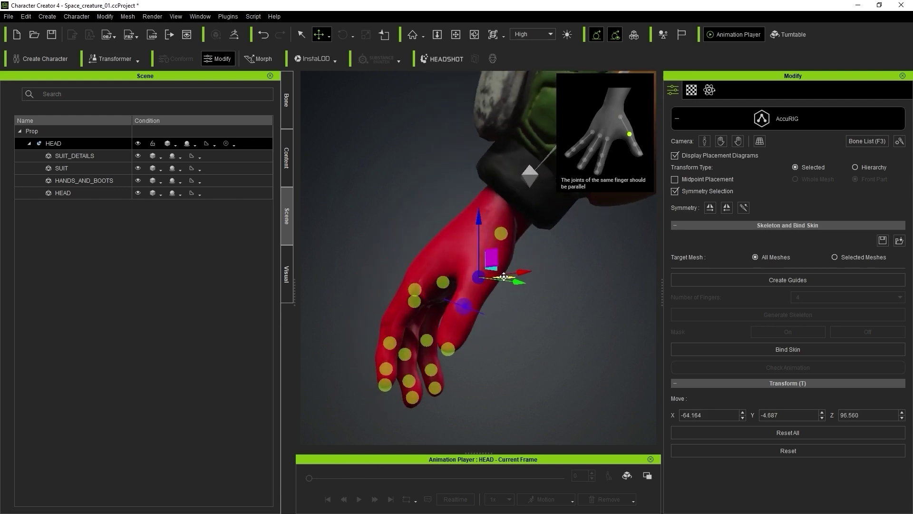
pyautogui.moveTo(438, 241); pyautogui.dragTo(498, 272, button='right')
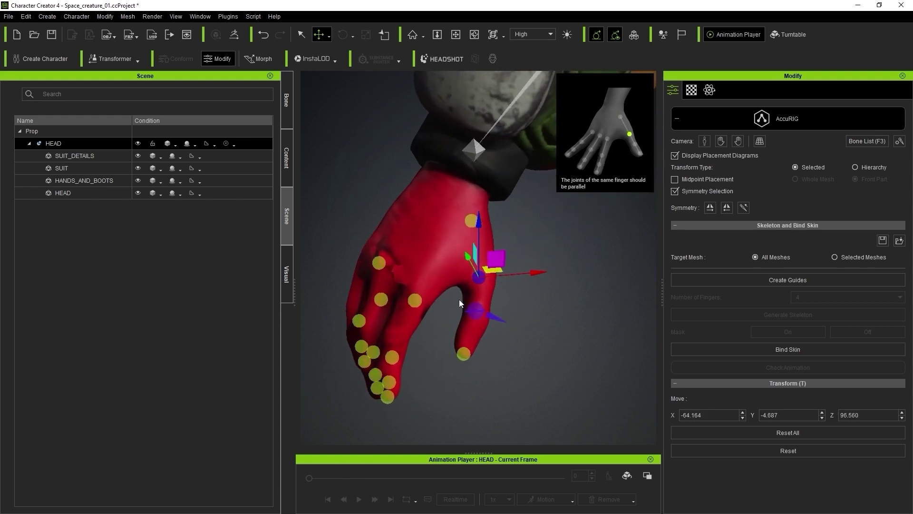
pyautogui.moveTo(424, 312); pyautogui.dragTo(411, 274, button='right')
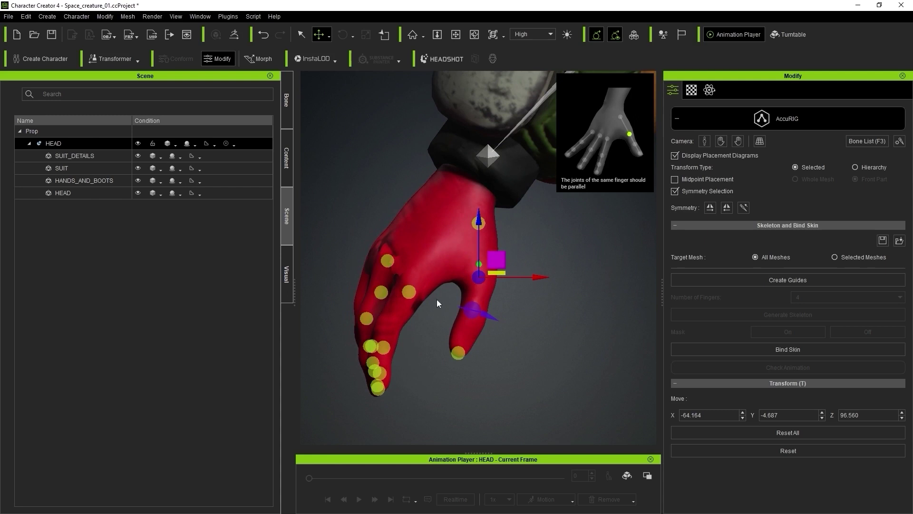
# Step: Enable Midpoint Placement and fine-tune the right thumb's second joint to about X -64.4, Y -4.7, Z 96.4
pyautogui.click(698, 181)
pyautogui.moveTo(498, 262); pyautogui.dragTo(497, 266)
pyautogui.moveTo(541, 267); pyautogui.dragTo(318, 221, button='right')
pyautogui.moveTo(488, 260); pyautogui.dragTo(488, 262)
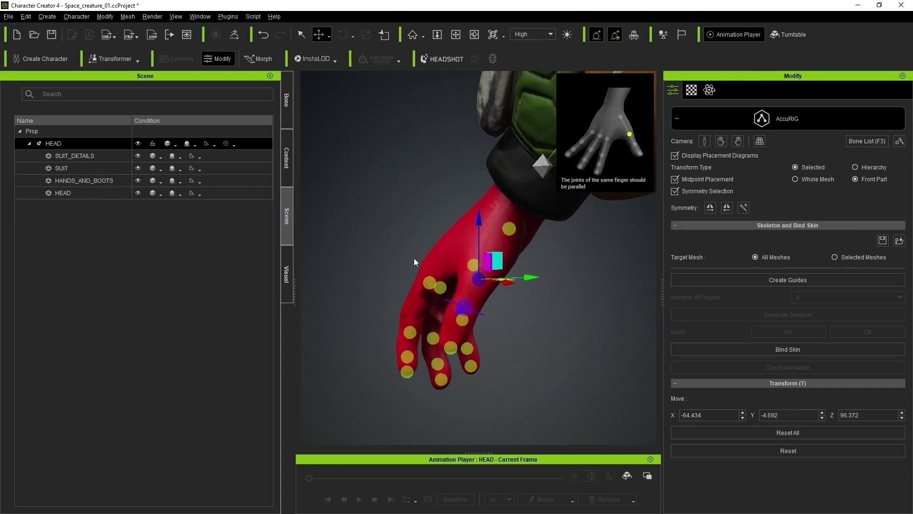
# Step: Move the right thumb's middle joint with the direction cone down along the thumb, to about X -64.8, Y -6.1, Z 93.4
pyautogui.moveTo(414, 258); pyautogui.dragTo(595, 300, button='right')
pyautogui.click(496, 282)
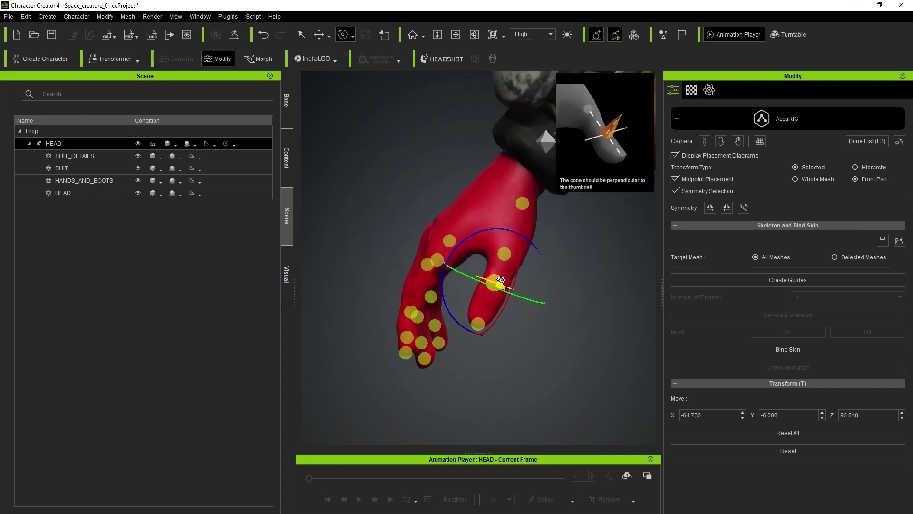
pyautogui.click(319, 38)
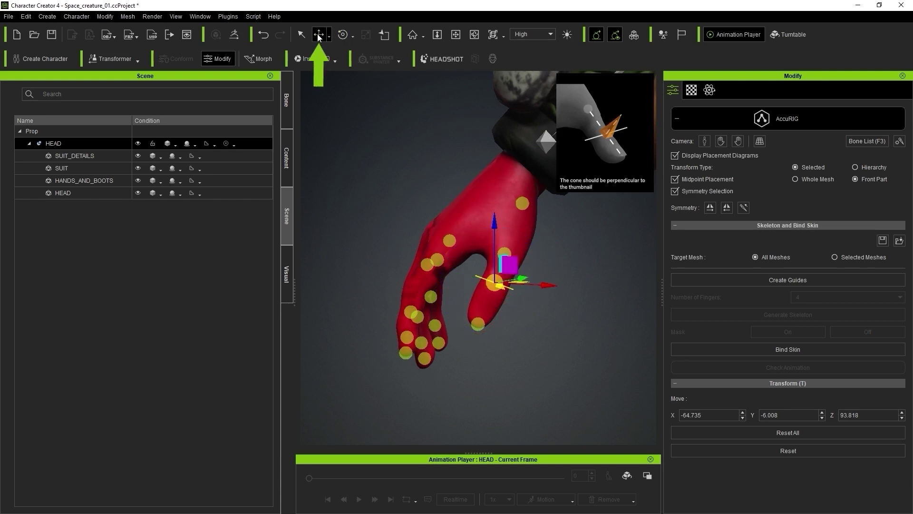
pyautogui.moveTo(510, 264); pyautogui.dragTo(508, 269)
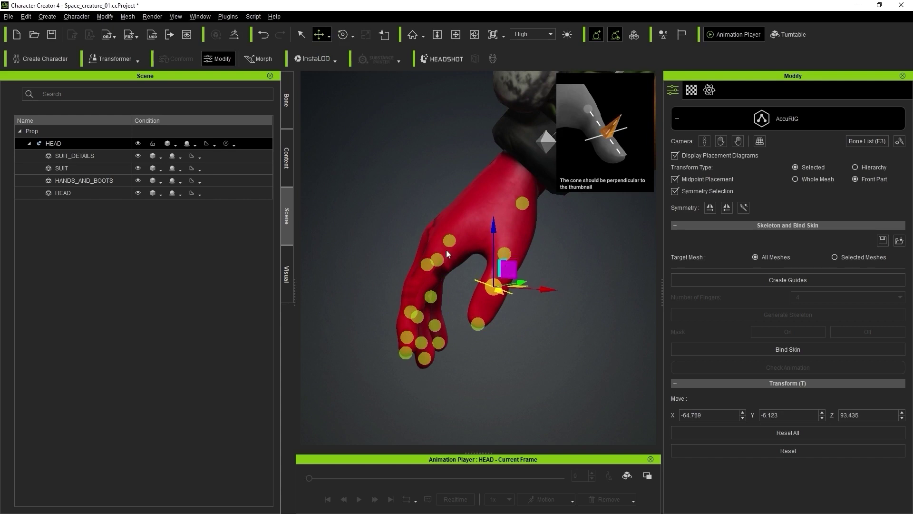
# Step: Rotate the direction cone of the right thumb's middle joint so it sits perpendicular to the thumbnail
pyautogui.moveTo(447, 252); pyautogui.dragTo(663, 265, button='right')
pyautogui.click(343, 34)
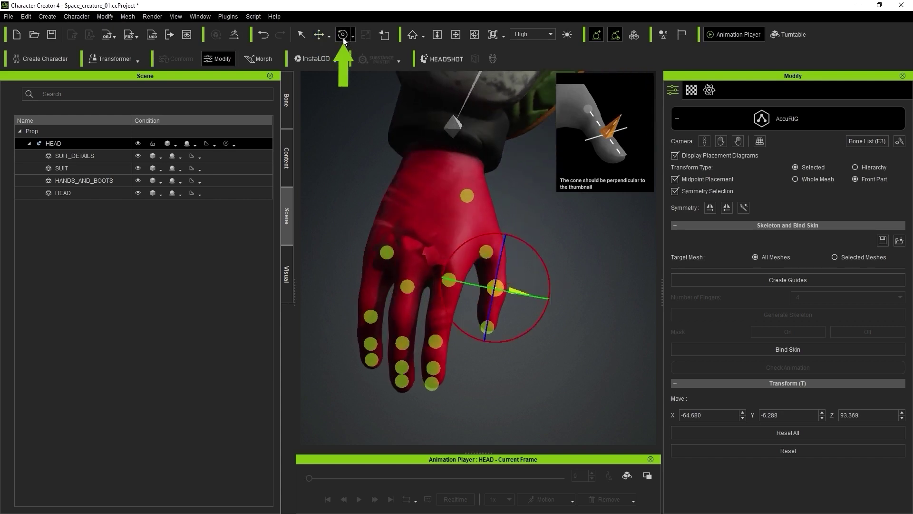
pyautogui.moveTo(553, 258); pyautogui.dragTo(296, 193, button='right')
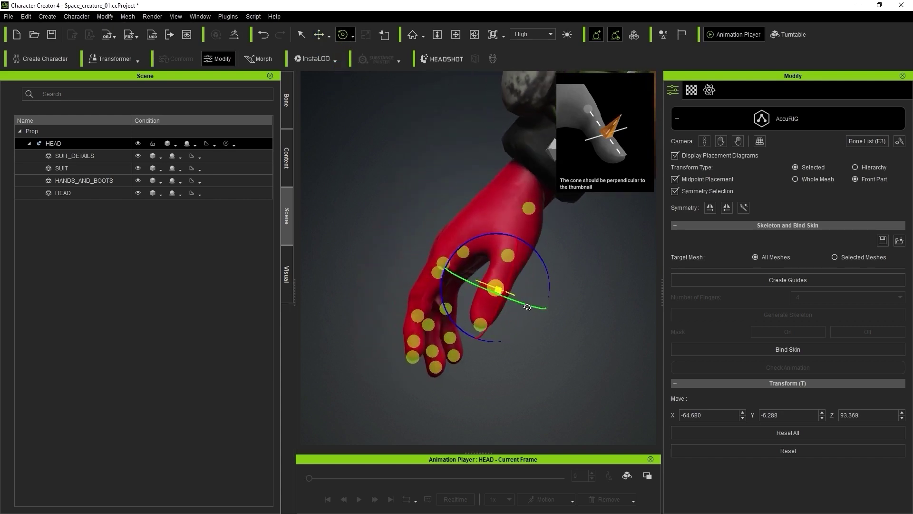
pyautogui.moveTo(524, 302); pyautogui.dragTo(538, 231, button='right')
pyautogui.click(319, 35)
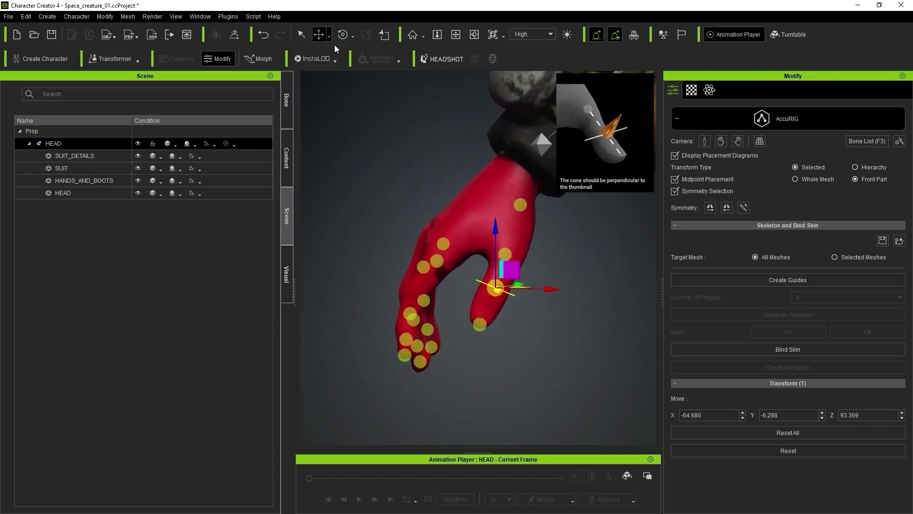
# Step: Adjust the right thumb's tip joint inside the end of the thumb, parallel with the thumb's other joints
pyautogui.click(481, 327)
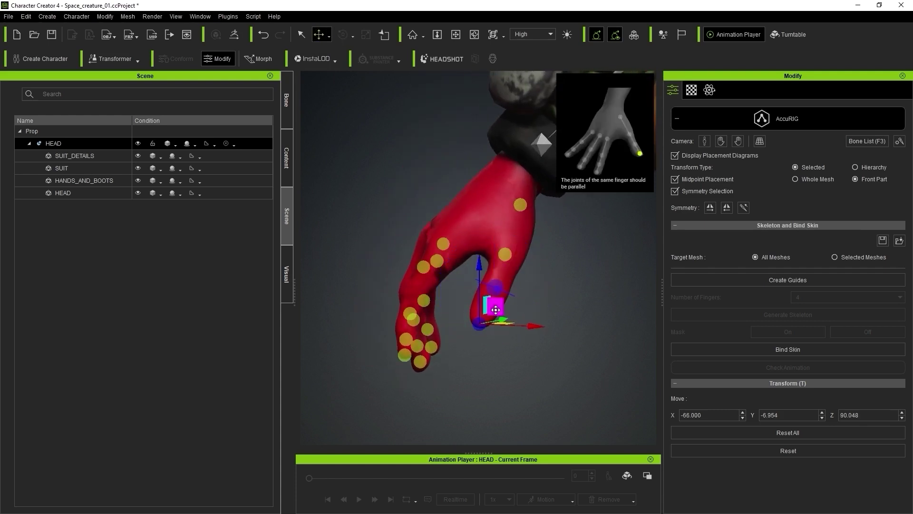
pyautogui.moveTo(496, 310); pyautogui.dragTo(494, 308)
pyautogui.moveTo(495, 308); pyautogui.dragTo(584, 327, button='right')
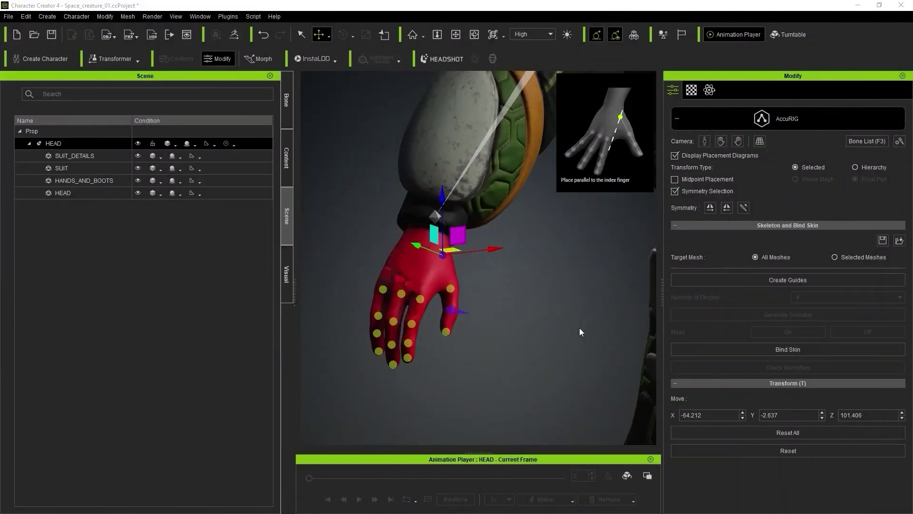
# Step: Examine the joint placement on the right hand from several angles and compare it in the full-body, right-hand and left-hand views
pyautogui.moveTo(452, 314); pyautogui.dragTo(484, 336, button='right')
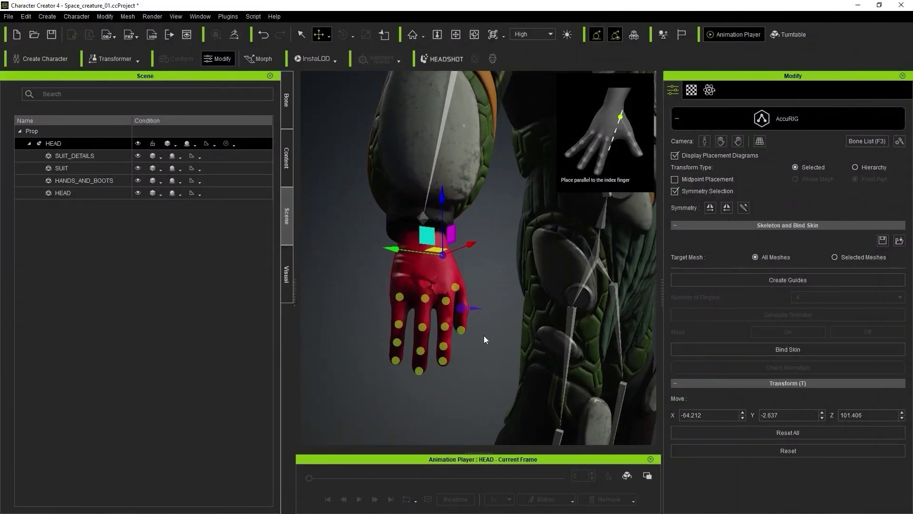
pyautogui.moveTo(529, 318); pyautogui.dragTo(411, 275, button='right')
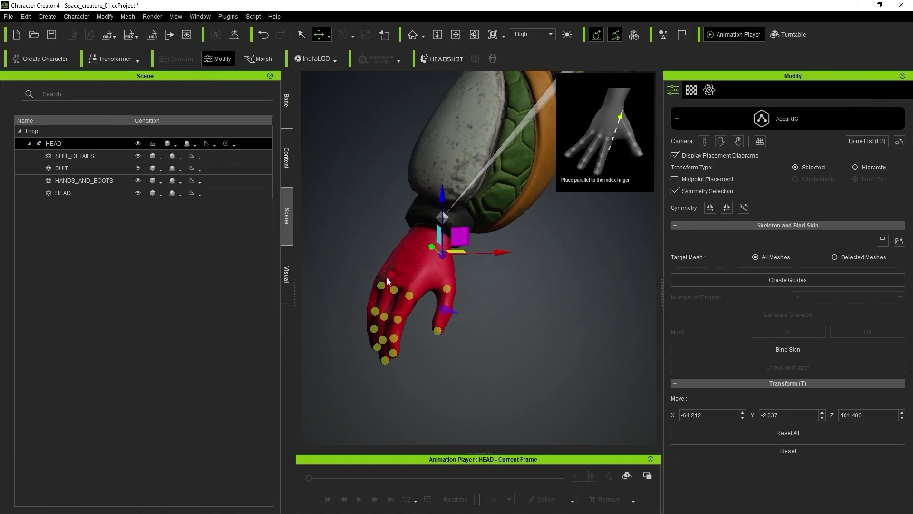
pyautogui.click(705, 142)
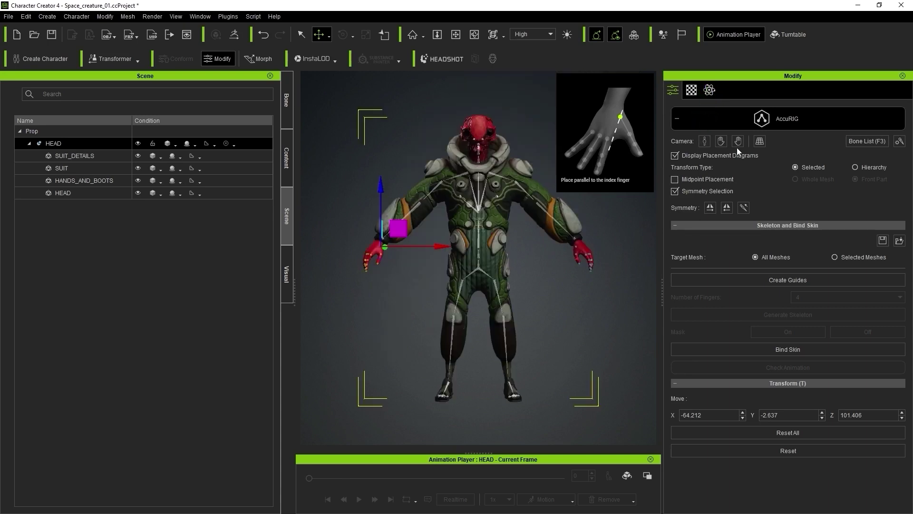
pyautogui.click(722, 141)
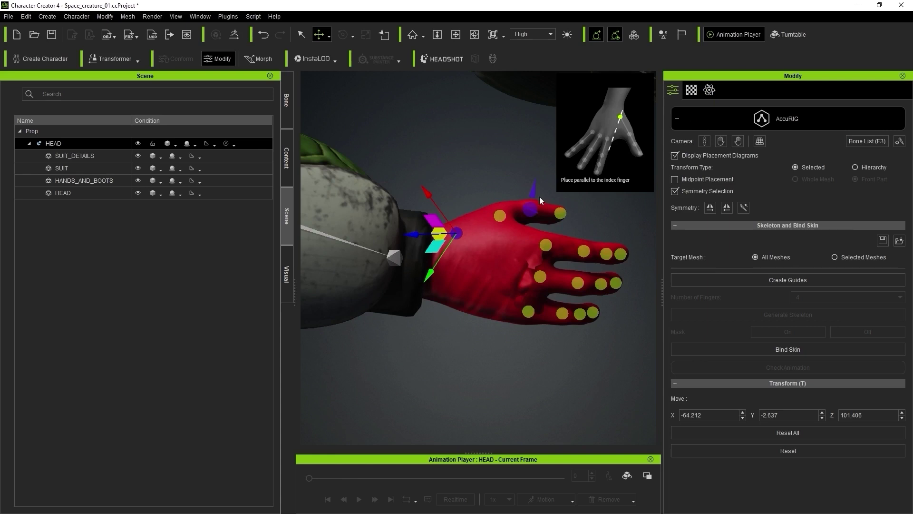
pyautogui.click(739, 141)
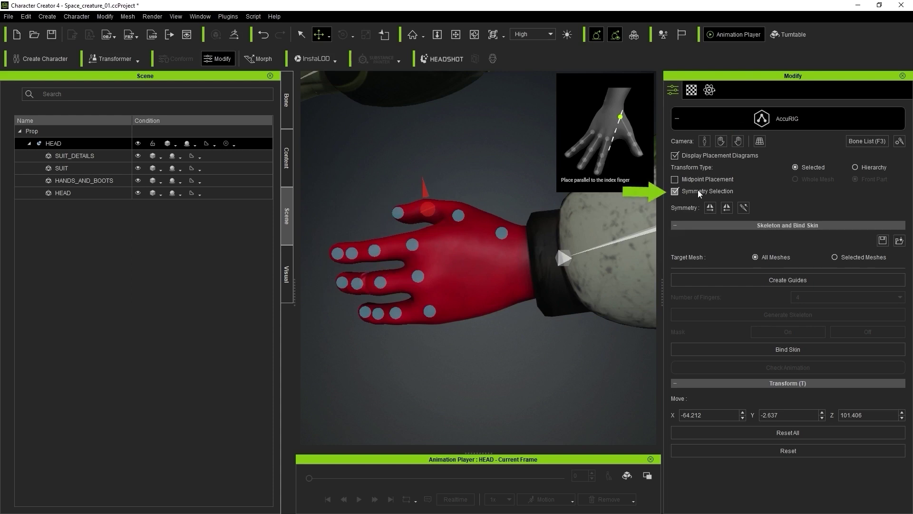
# Step: Return to the full-body view and bind the skin with All Meshes as the target
pyautogui.click(705, 142)
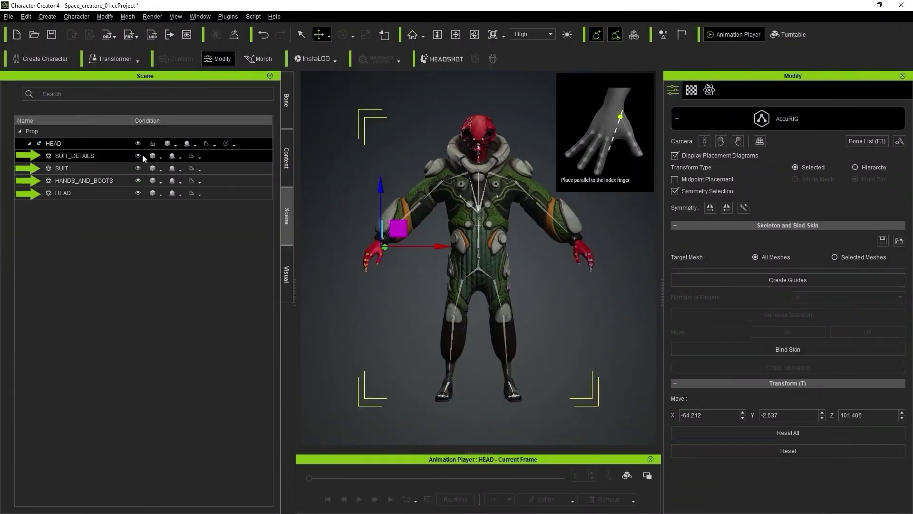
pyautogui.click(112, 196)
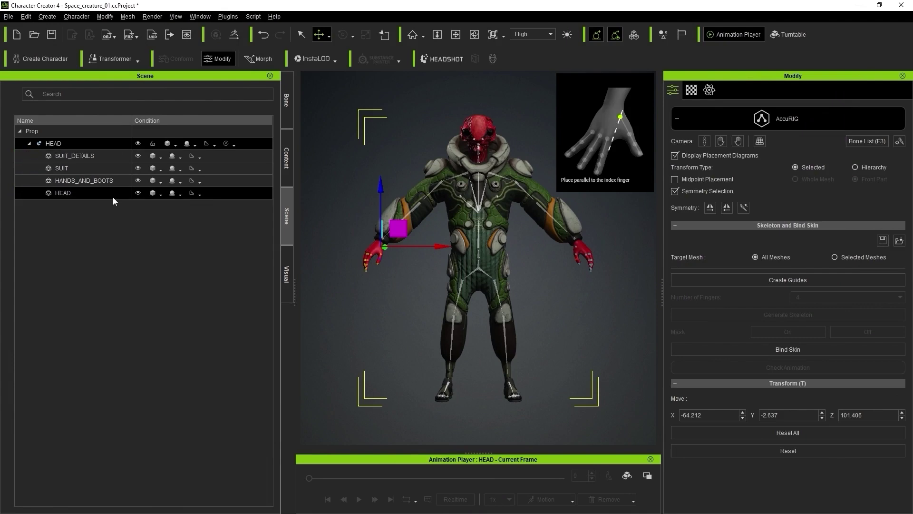
pyautogui.click(127, 186)
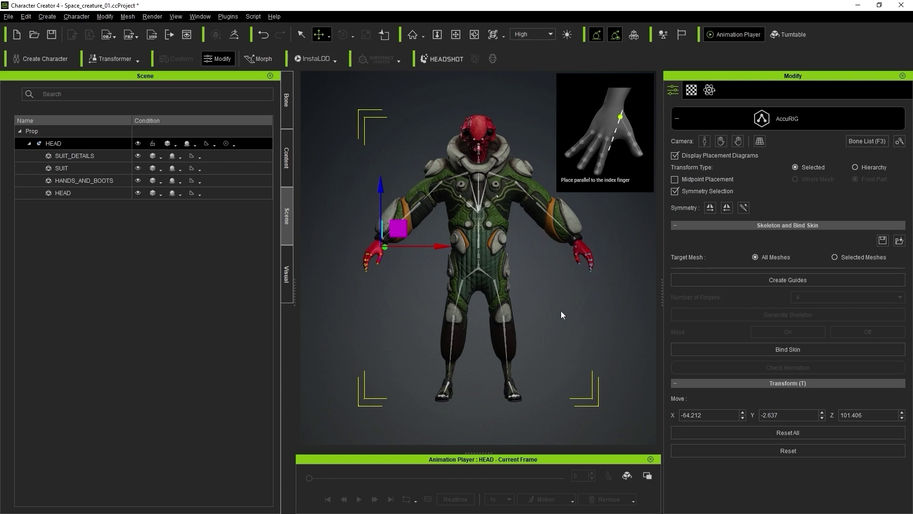
pyautogui.click(788, 350)
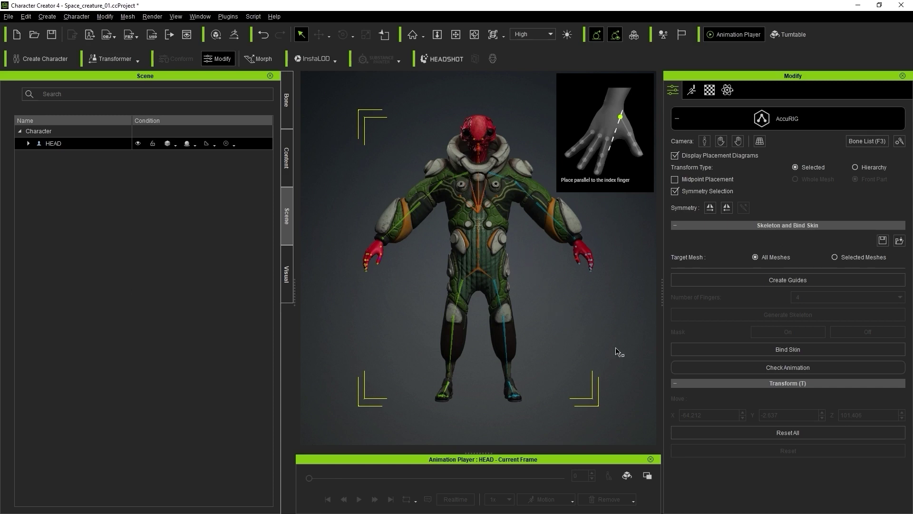
# Step: Enter the animation check mode and load the male acting motion Walk_M onto the creature
pyautogui.click(807, 368)
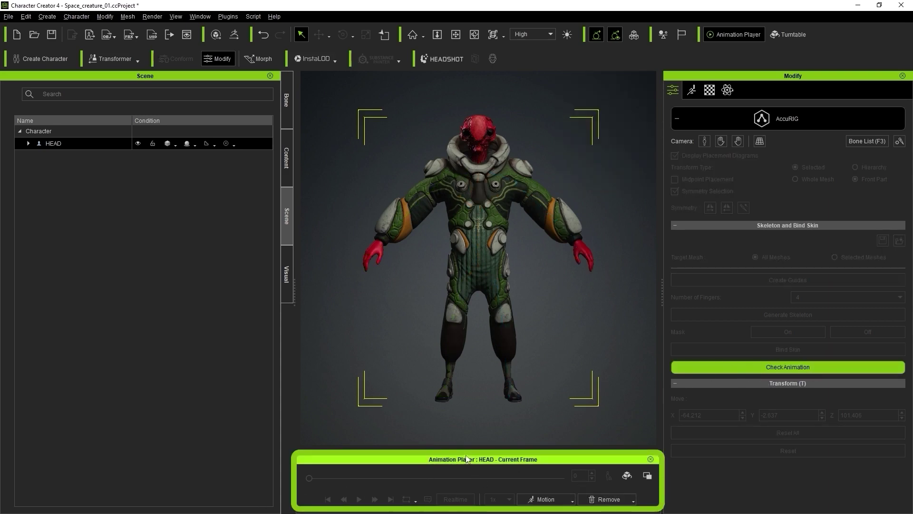
pyautogui.click(209, 15)
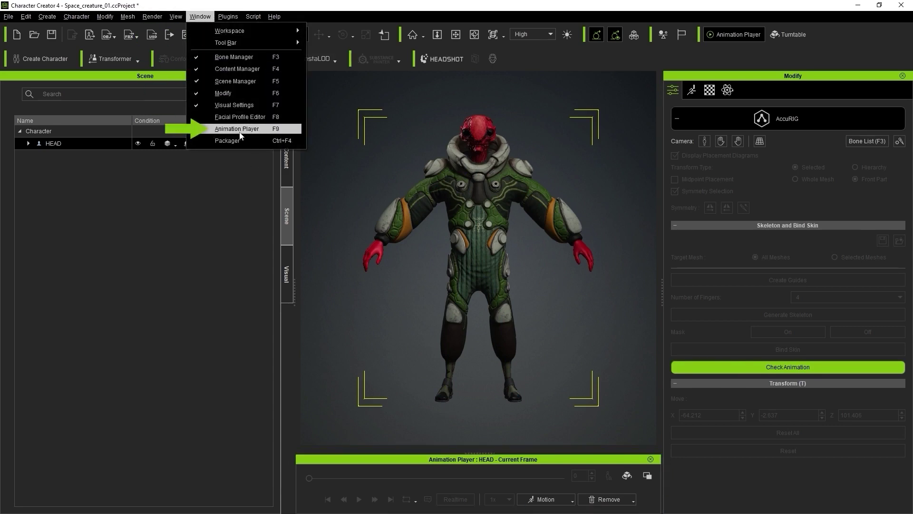
pyautogui.click(636, 376)
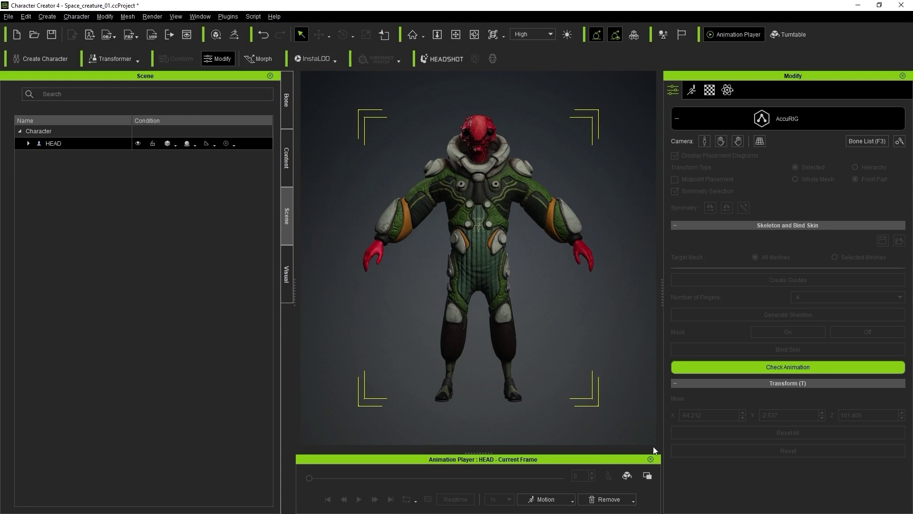
pyautogui.click(573, 499)
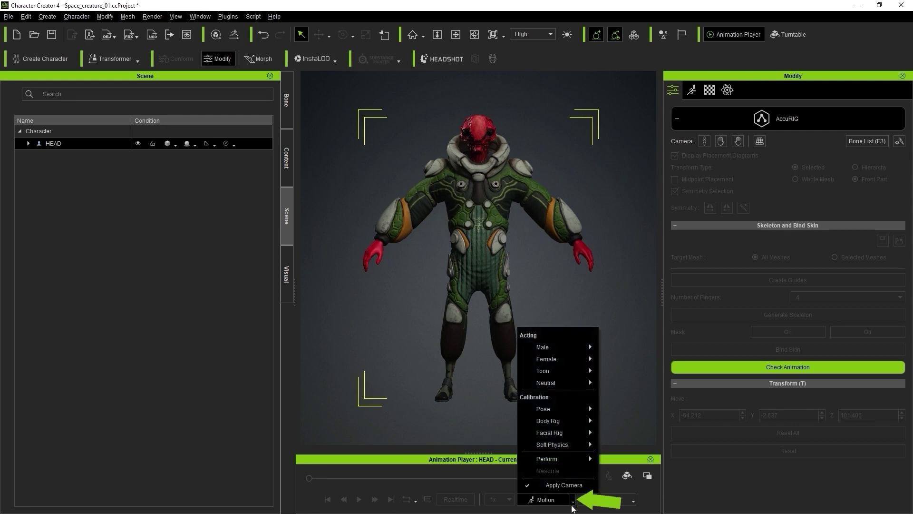
pyautogui.moveTo(567, 428)
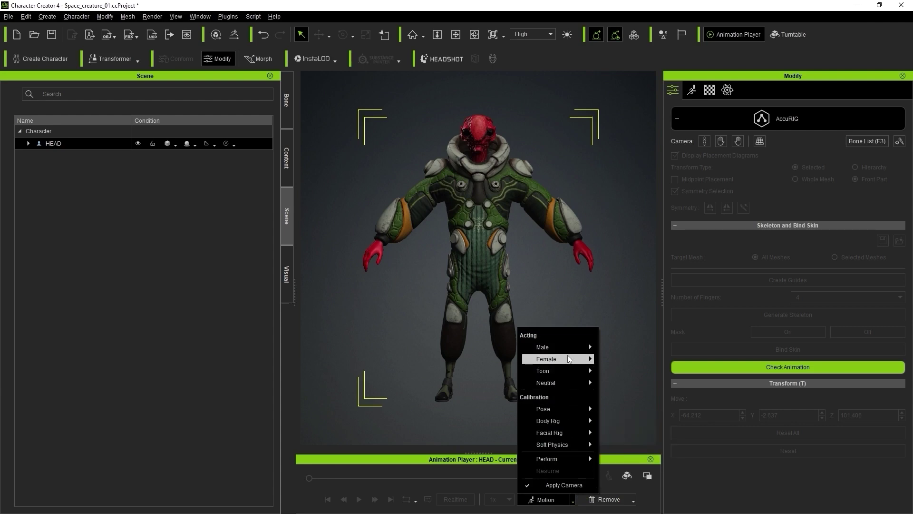
pyautogui.moveTo(593, 343)
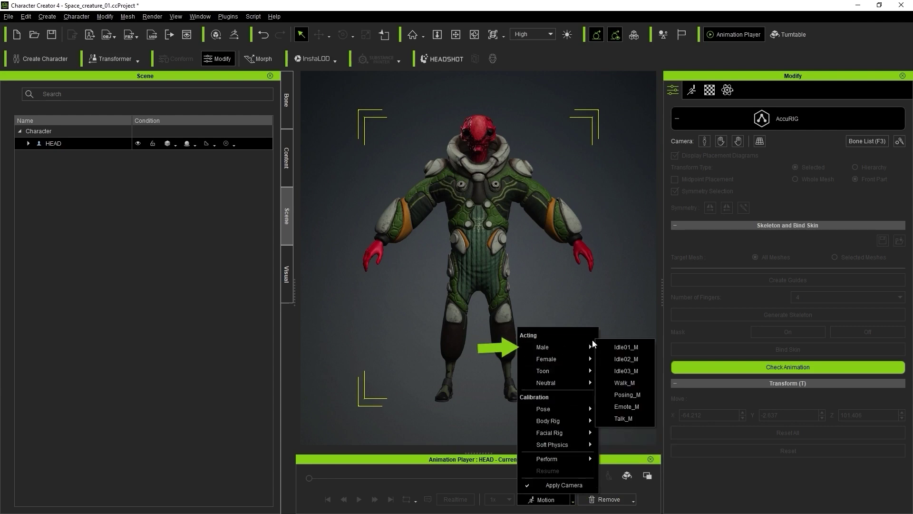
pyautogui.click(626, 383)
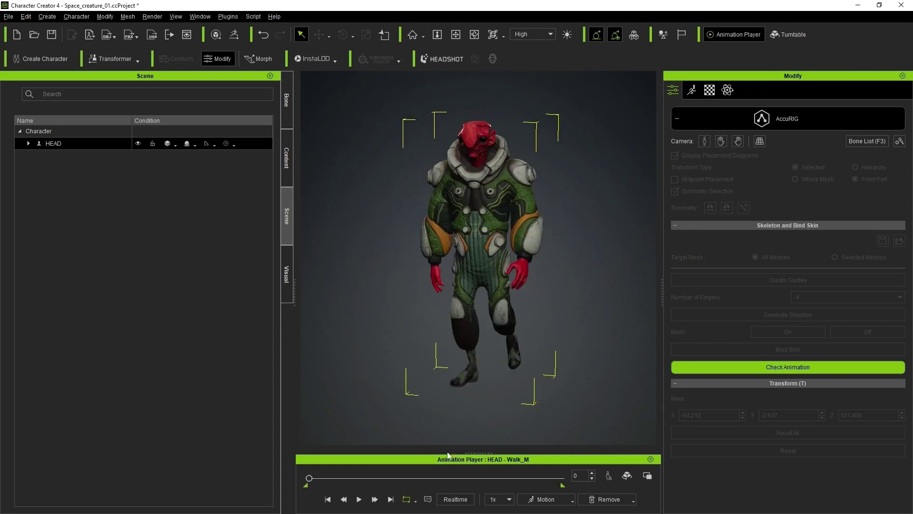
# Step: Play the Walk_M motion and examine the body, arm and leg deformation from the front, back and sides
pyautogui.click(359, 500)
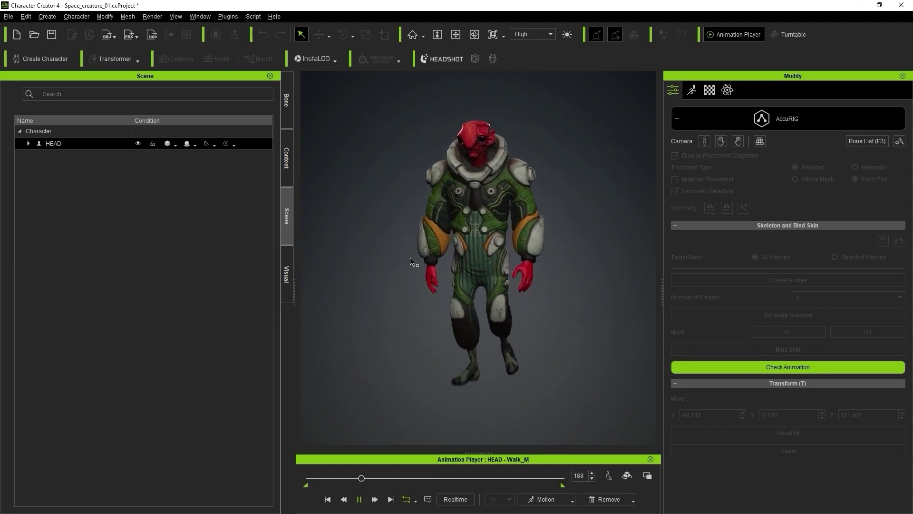
pyautogui.moveTo(458, 237); pyautogui.dragTo(911, 206, button='right')
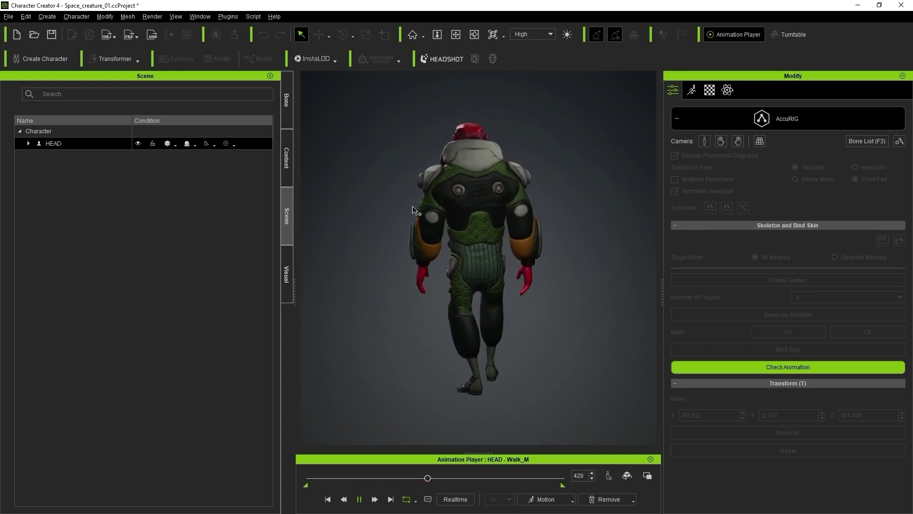
pyautogui.moveTo(383, 206); pyautogui.dragTo(557, 217, button='right')
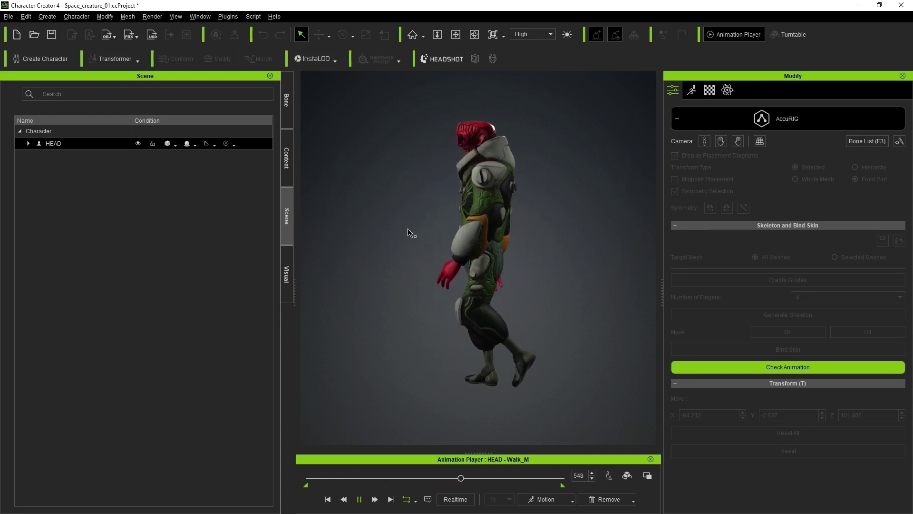
pyautogui.moveTo(407, 232); pyautogui.dragTo(641, 233, button='right')
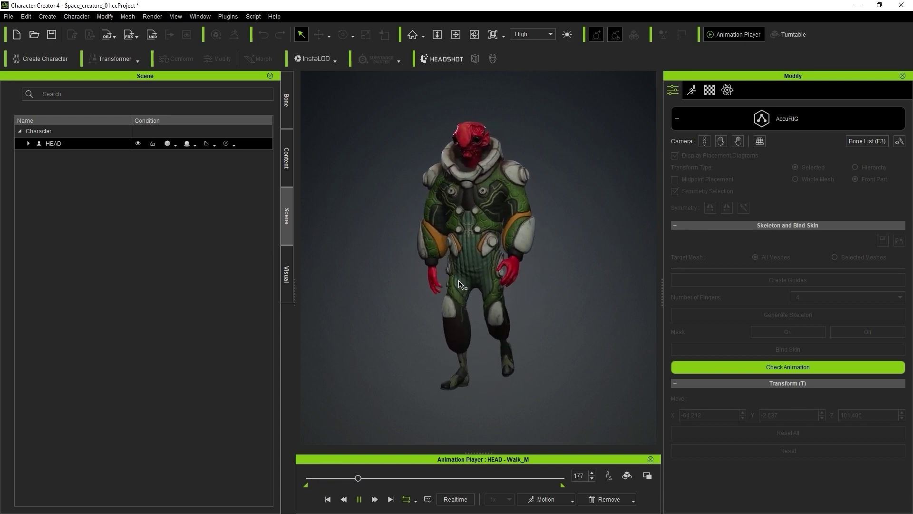
pyautogui.moveTo(413, 223); pyautogui.dragTo(468, 271, button='right')
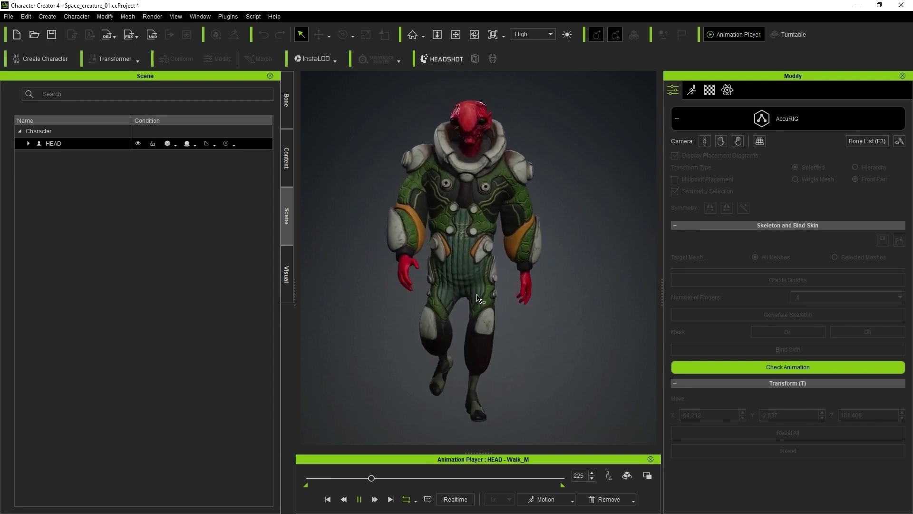
pyautogui.moveTo(457, 288); pyautogui.dragTo(543, 289, button='right')
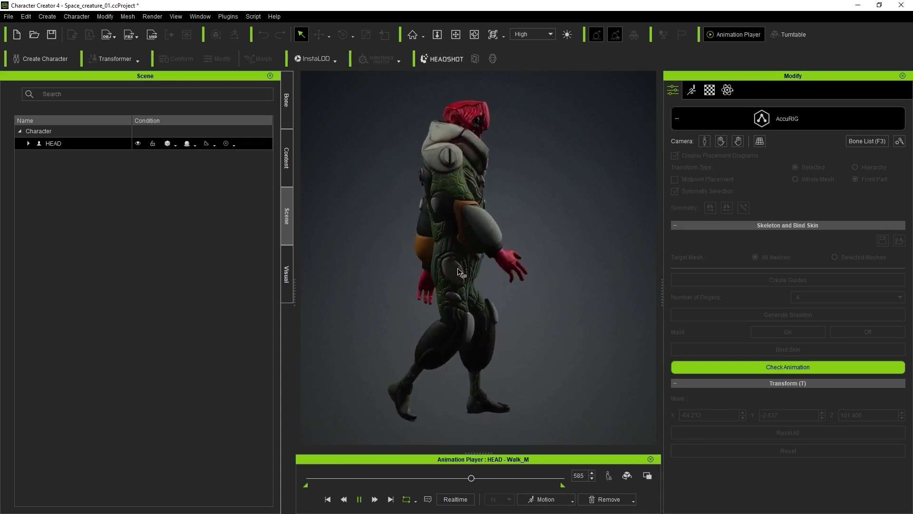
pyautogui.moveTo(562, 267); pyautogui.dragTo(456, 321, button='right')
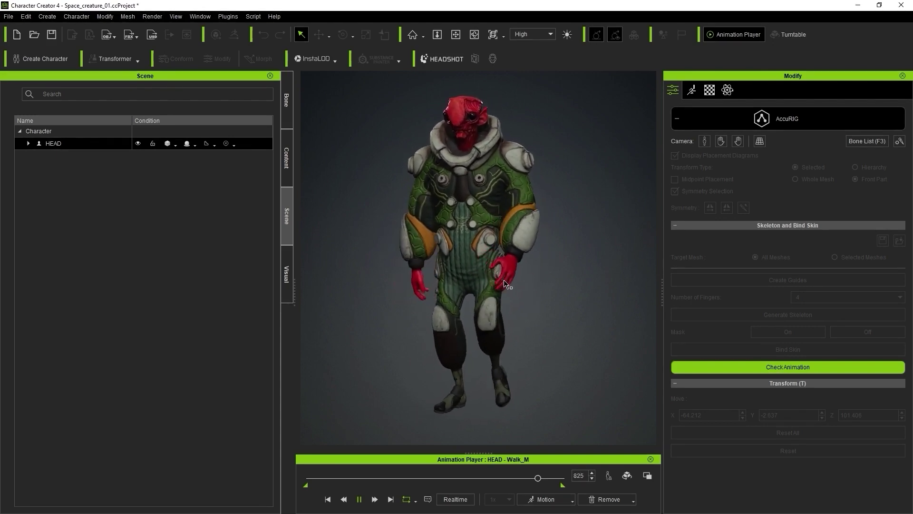
pyautogui.moveTo(556, 312); pyautogui.dragTo(708, 275, button='right')
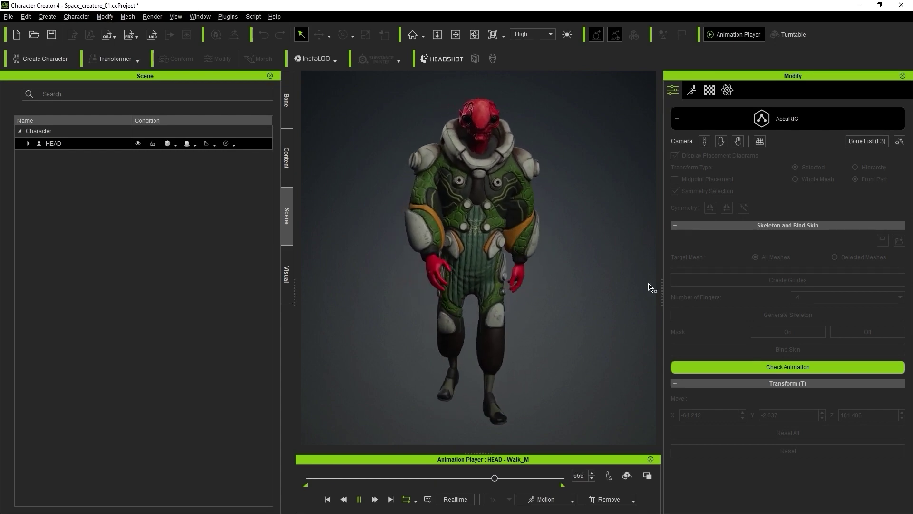
pyautogui.moveTo(648, 288); pyautogui.dragTo(505, 239, button='right')
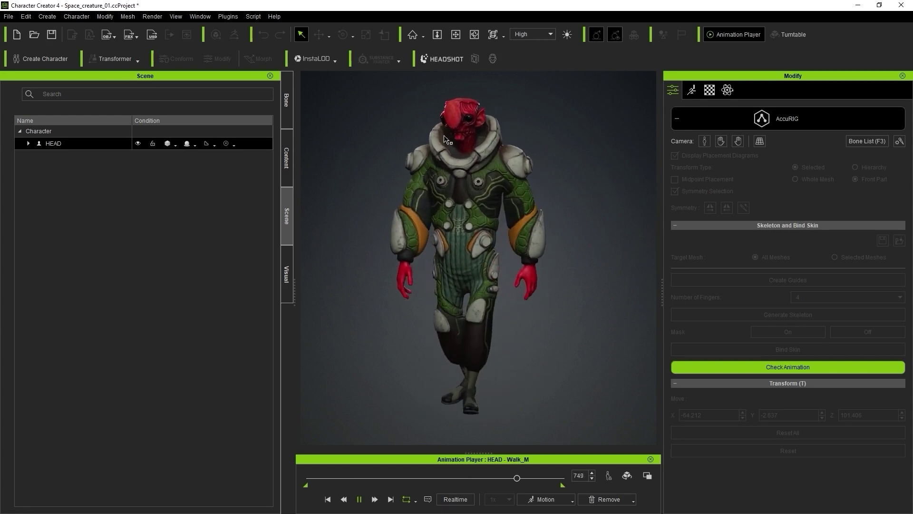
# Step: Examine the head and collar up close and from behind while the walk motion plays
pyautogui.keyDown('alt'); pyautogui.moveTo(476, 163); pyautogui.dragTo(327, 167); pyautogui.keyUp('alt')
pyautogui.keyDown('alt'); pyautogui.moveTo(548, 175); pyautogui.dragTo(550, 253, button='right'); pyautogui.keyUp('alt')
pyautogui.keyDown('alt'); pyautogui.moveTo(550, 253); pyautogui.dragTo(387, 250); pyautogui.keyUp('alt')
pyautogui.moveTo(385, 250); pyautogui.dragTo(486, 253, button='right')
pyautogui.scroll(5, 521, 255)
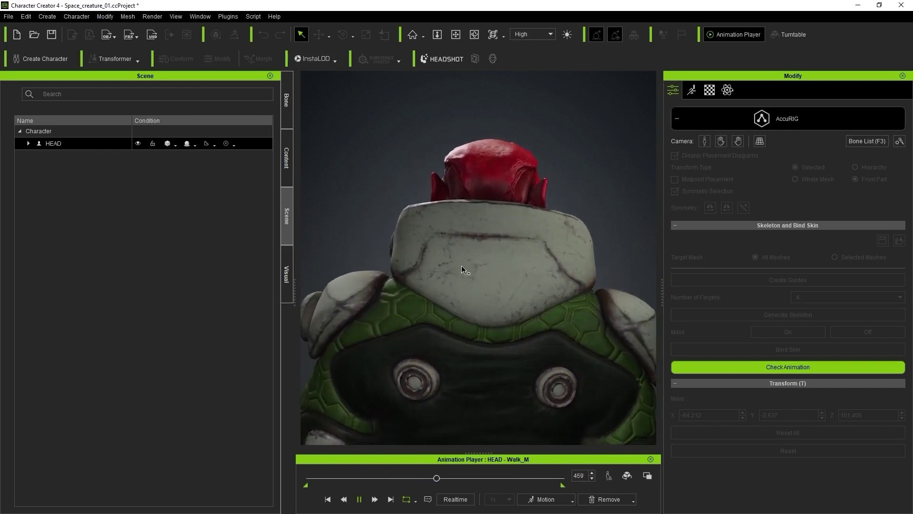
pyautogui.scroll(-3, 468, 270)
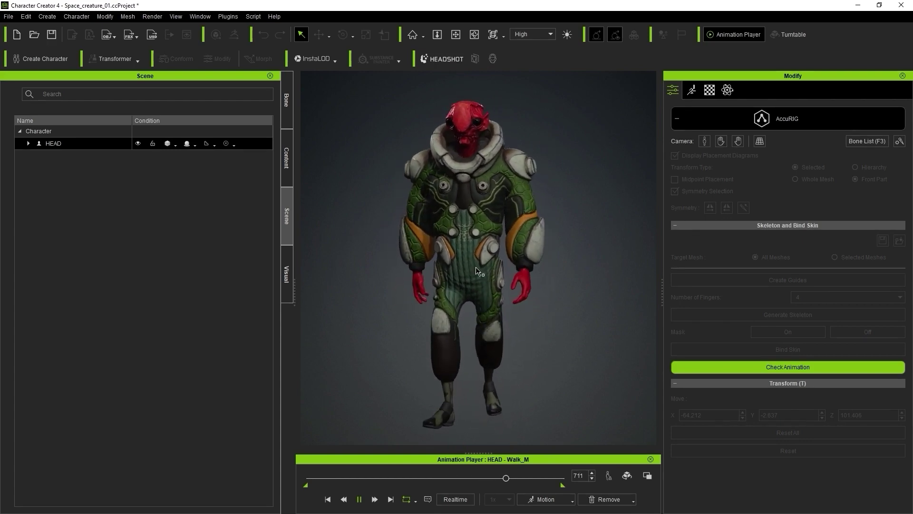
# Step: Load the Full Body motion from the Body Rig calibration set
pyautogui.click(571, 502)
pyautogui.moveTo(563, 424)
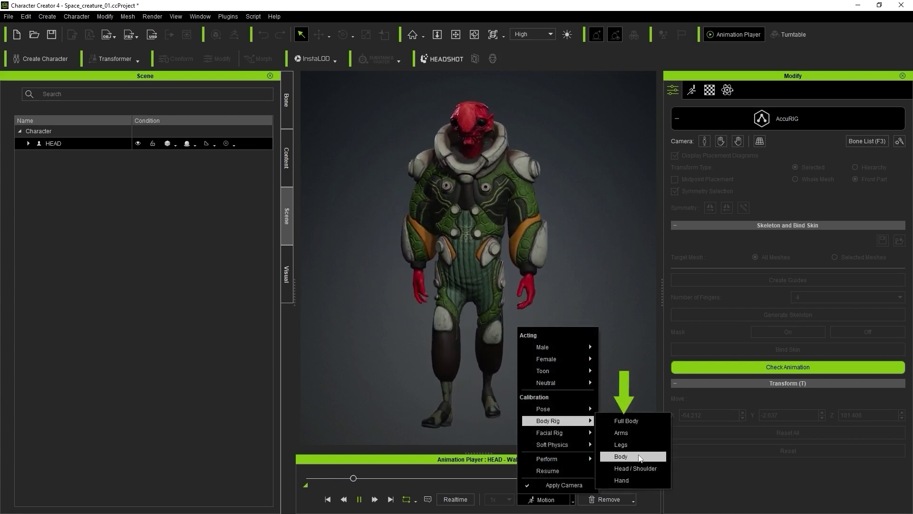
pyautogui.click(625, 420)
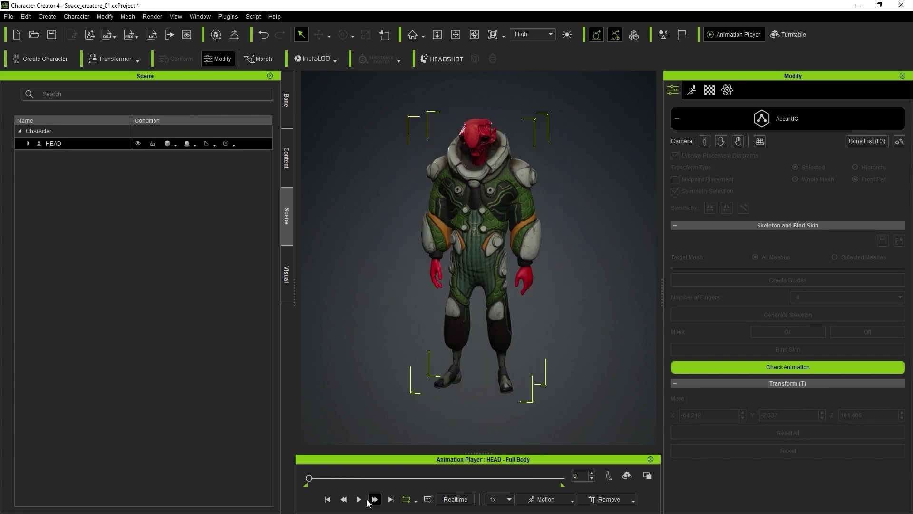
# Step: Scrub the Full Body motion to frame 325 and examine the shoulder and collar deformation from the front, above and behind
pyautogui.moveTo(308, 480); pyautogui.dragTo(346, 492)
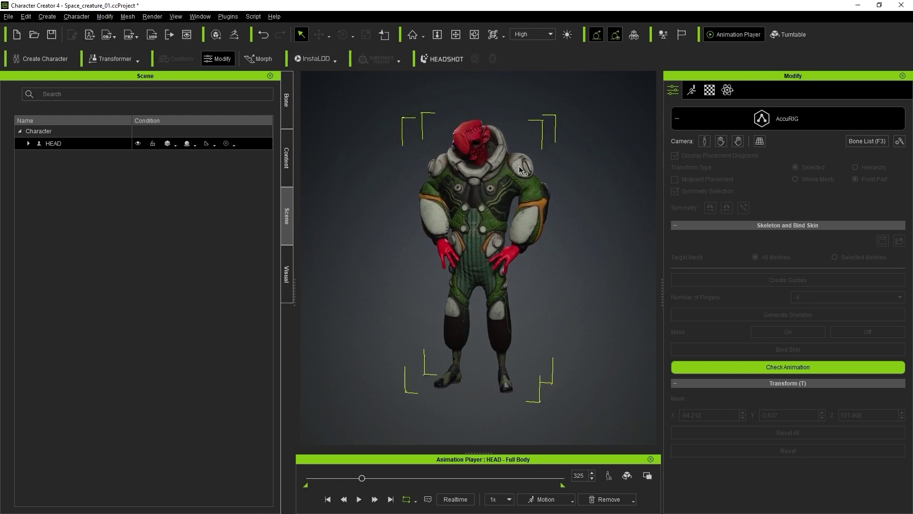
pyautogui.moveTo(518, 167); pyautogui.dragTo(527, 238, button='middle')
pyautogui.scroll(3, 527, 237)
pyautogui.moveTo(527, 229); pyautogui.dragTo(497, 247, button='right')
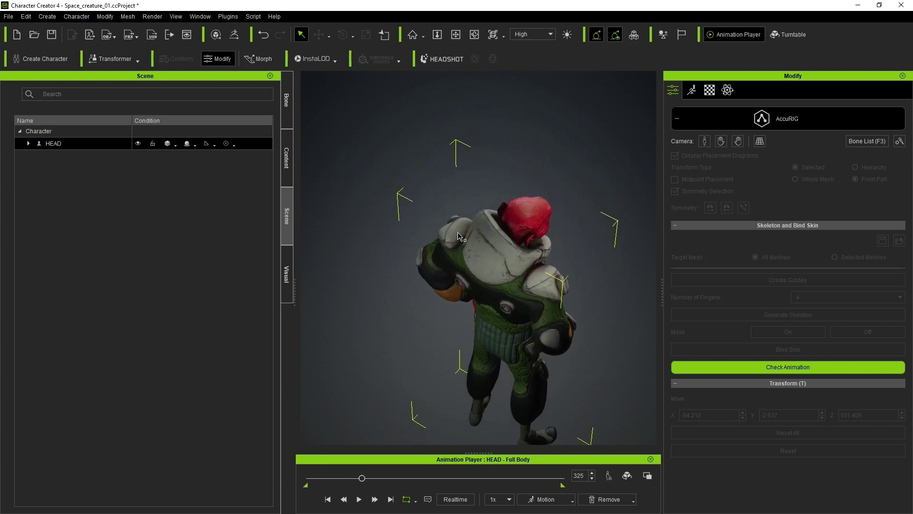
pyautogui.moveTo(600, 279); pyautogui.dragTo(189, 182, button='right')
pyautogui.moveTo(492, 218); pyautogui.dragTo(513, 219, button='right')
pyautogui.moveTo(511, 233); pyautogui.dragTo(509, 163, button='middle')
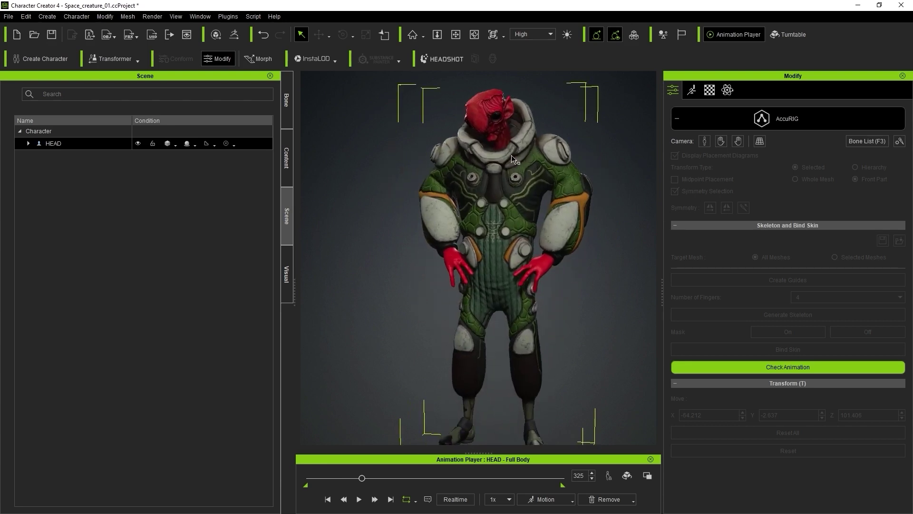
# Step: Pause the Full Body playback at the forward bend, return to frame 0 and reframe the whole creature
pyautogui.click(360, 501)
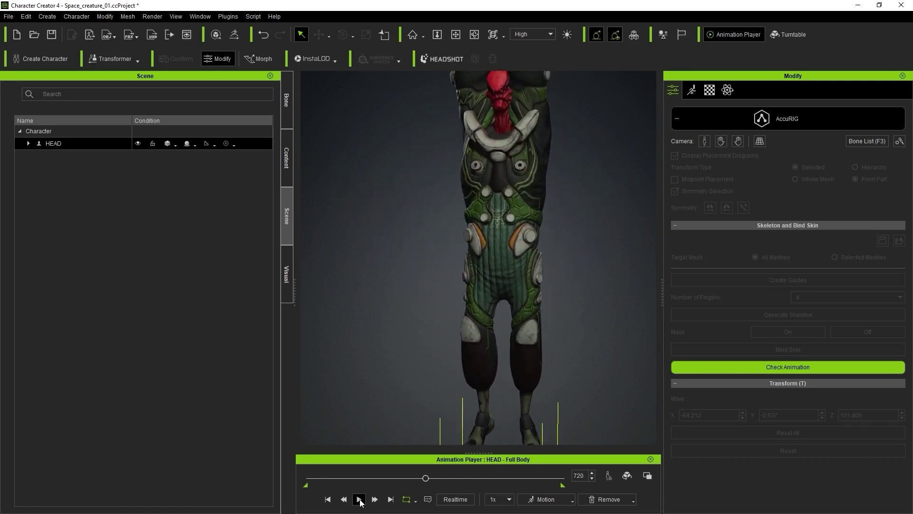
pyautogui.click(349, 499)
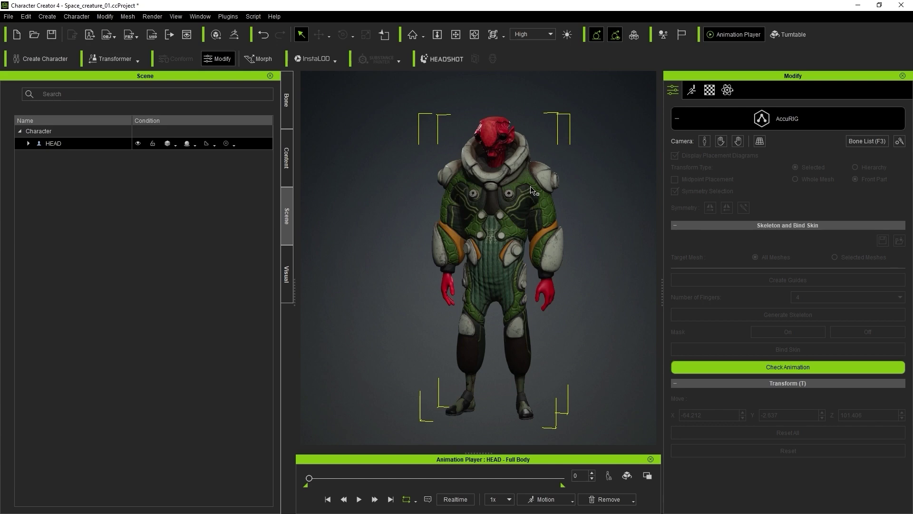
pyautogui.moveTo(617, 188); pyautogui.dragTo(601, 179, button='middle')
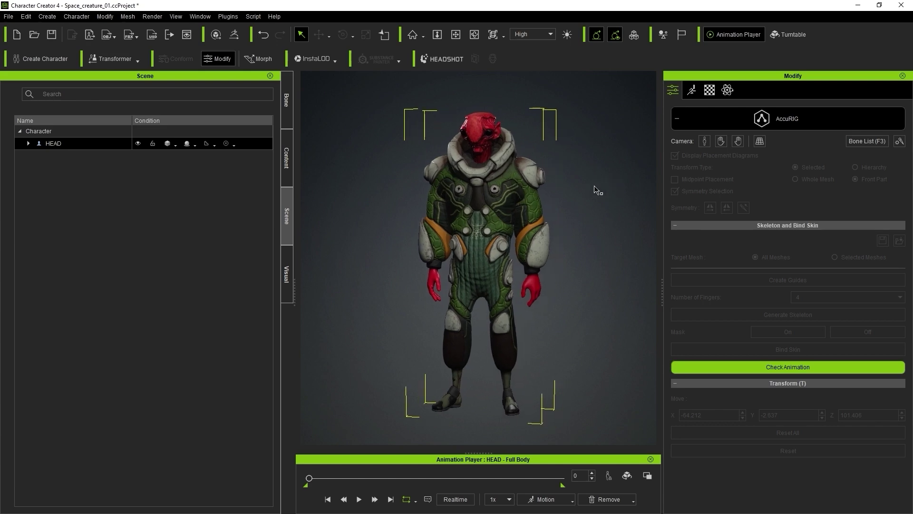